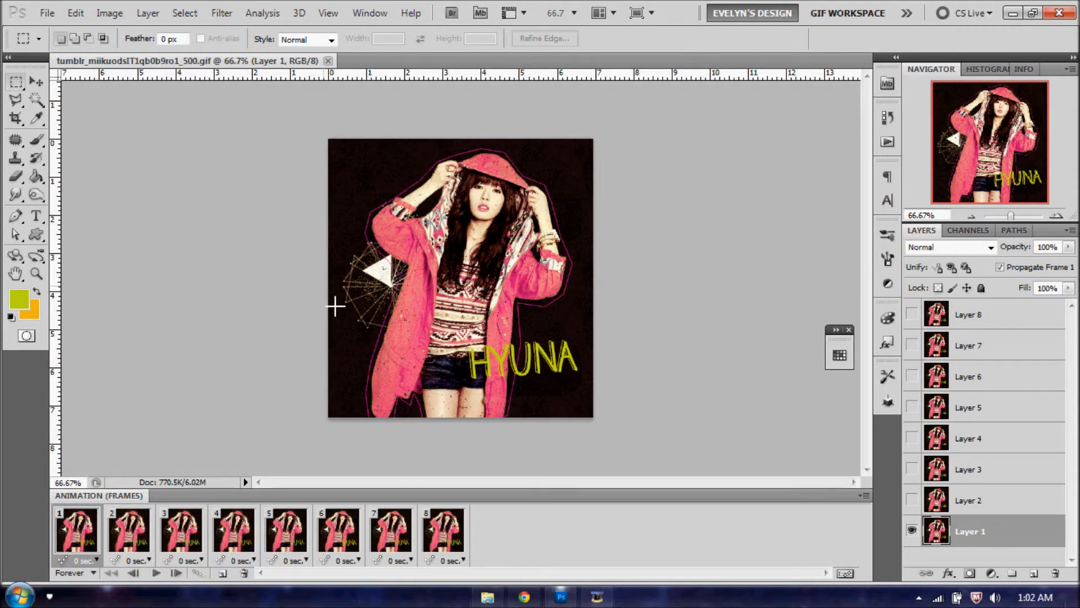
# Check the image size of the example GIF
pyautogui.click(110, 12)
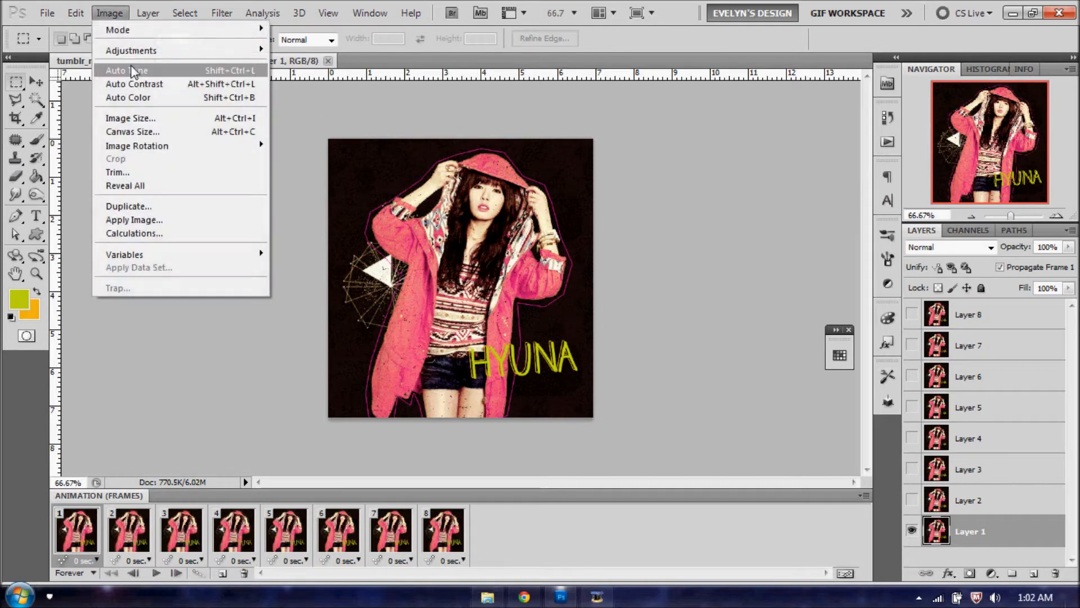
pyautogui.click(135, 117)
pyautogui.click(657, 158)
# Create a new document 500 pixels wide and 526 pixels high
pyautogui.click(56, 14)
pyautogui.click(61, 29)
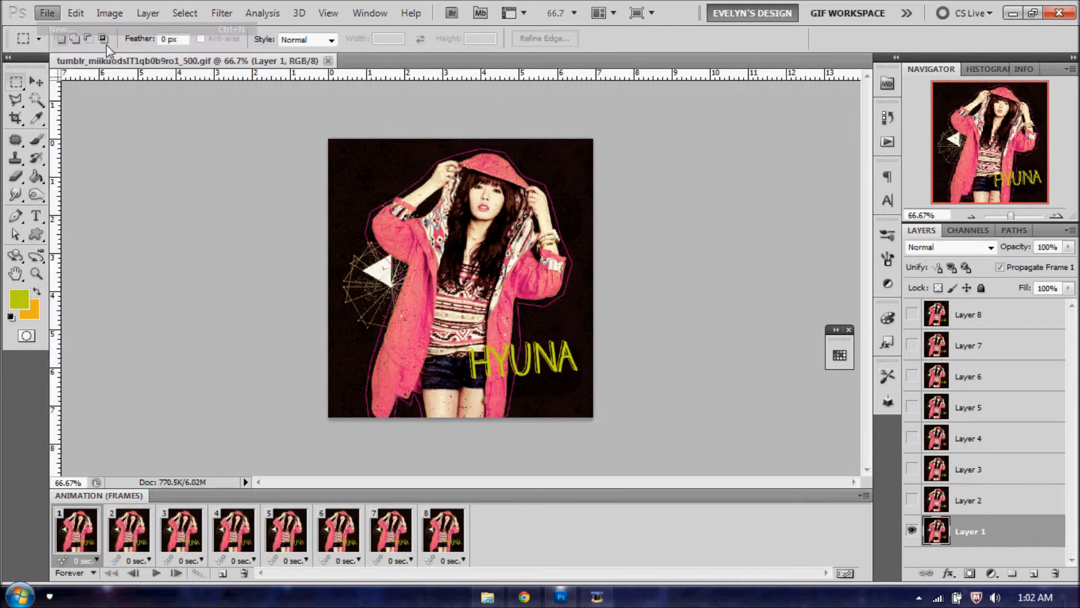
pyautogui.click(376, 194)
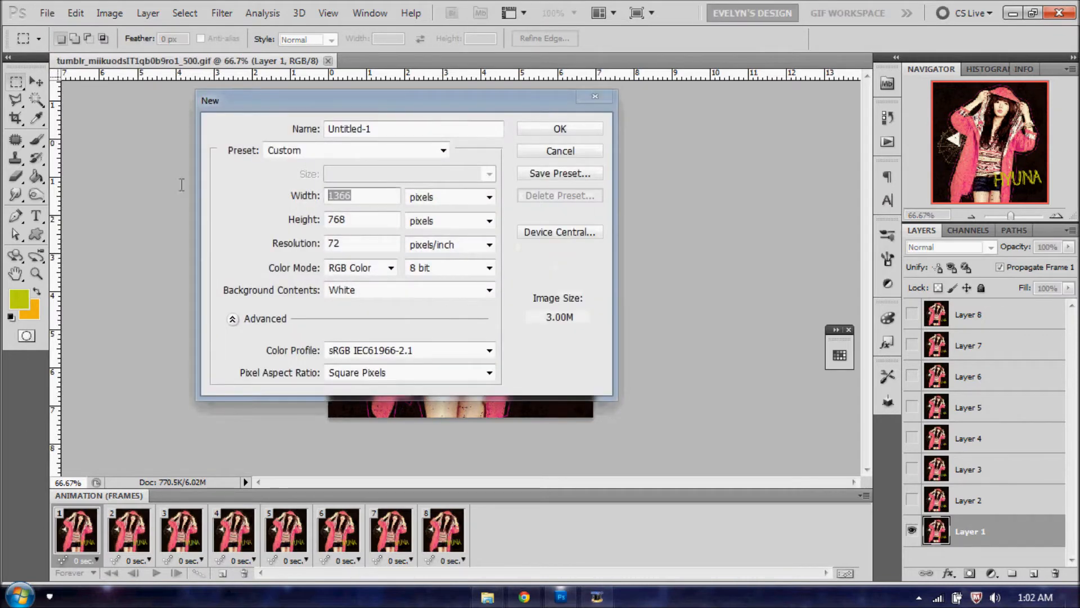
pyautogui.write('500')
pyautogui.press('Tab')
pyautogui.press('Tab')
pyautogui.write('526')
pyautogui.press('Return')
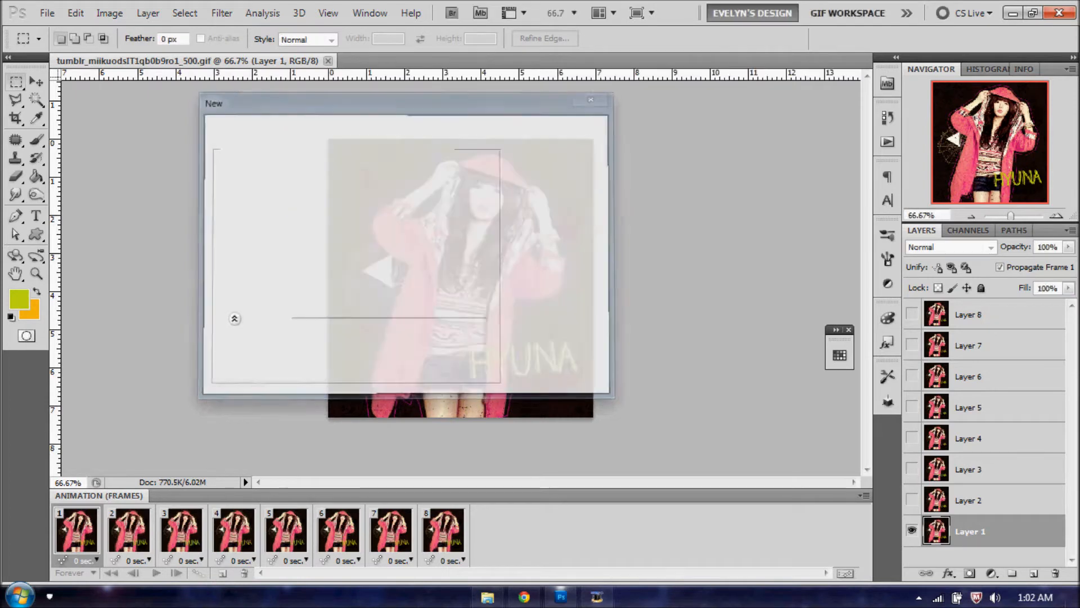
# Activate the Move tool, look over the example GIF and return to Untitled-1
pyautogui.click(35, 80)
pyautogui.click(130, 60)
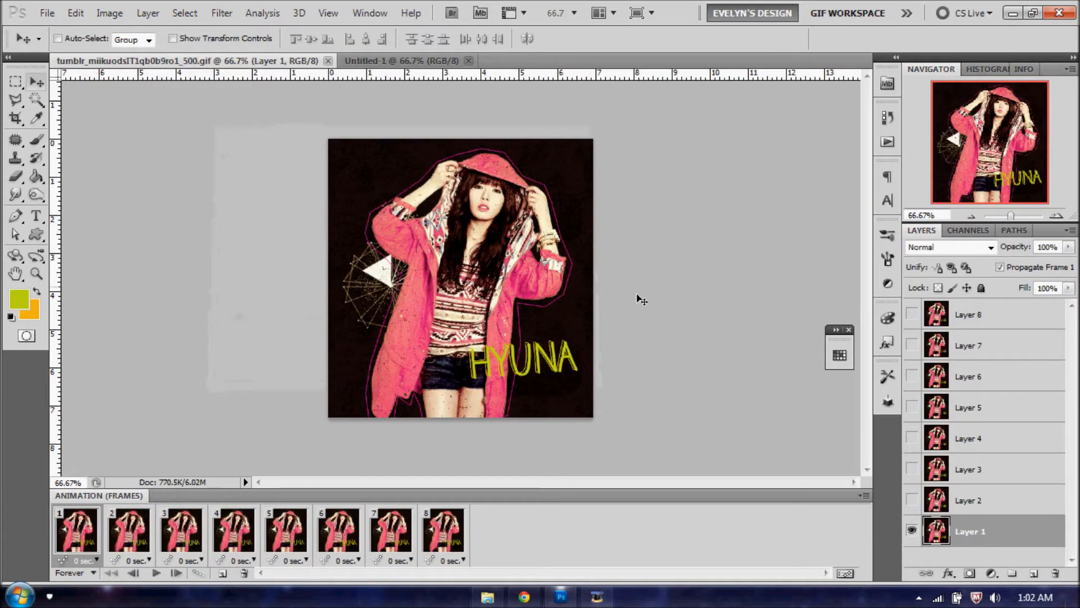
pyautogui.click(339, 62)
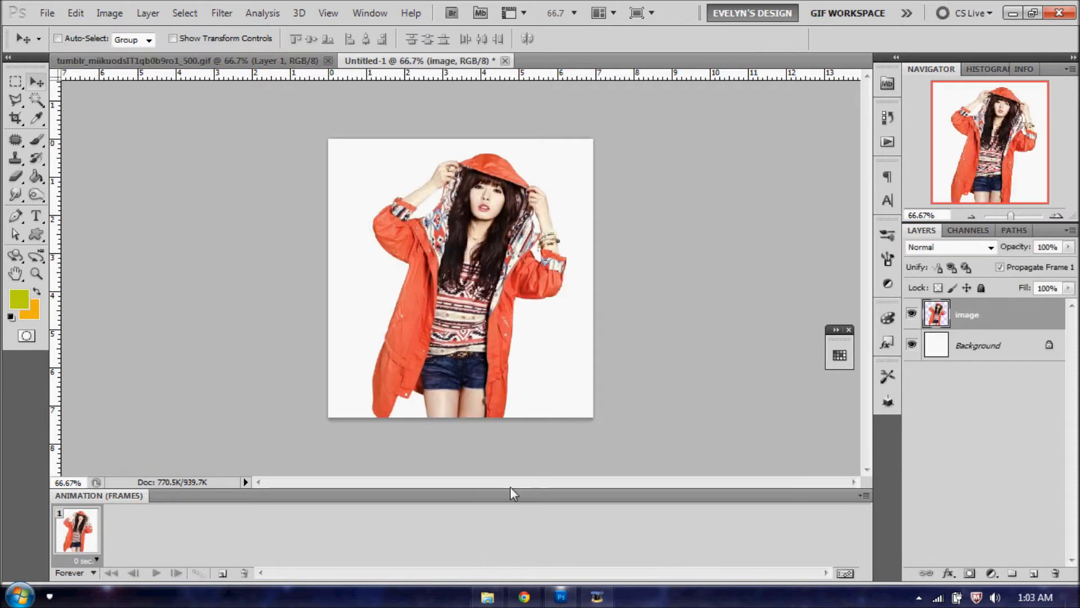
# Open the triangle texture _9_liters_of_art- (12).png from the EVELYN (F:) drive, copy it into Untitled-1 and close the texture file
pyautogui.click(485, 598)
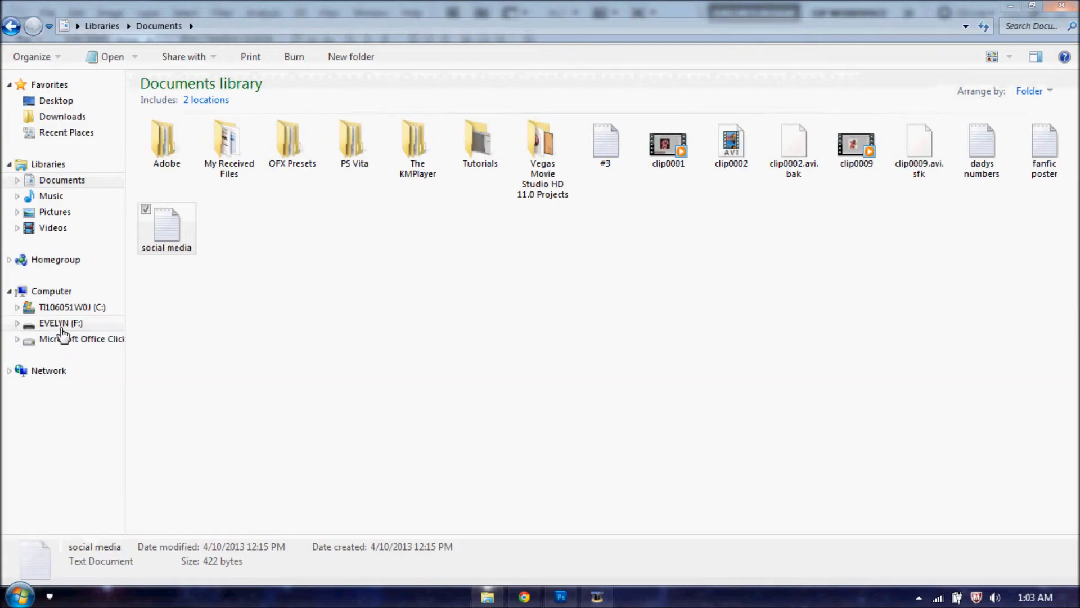
pyautogui.click(61, 324)
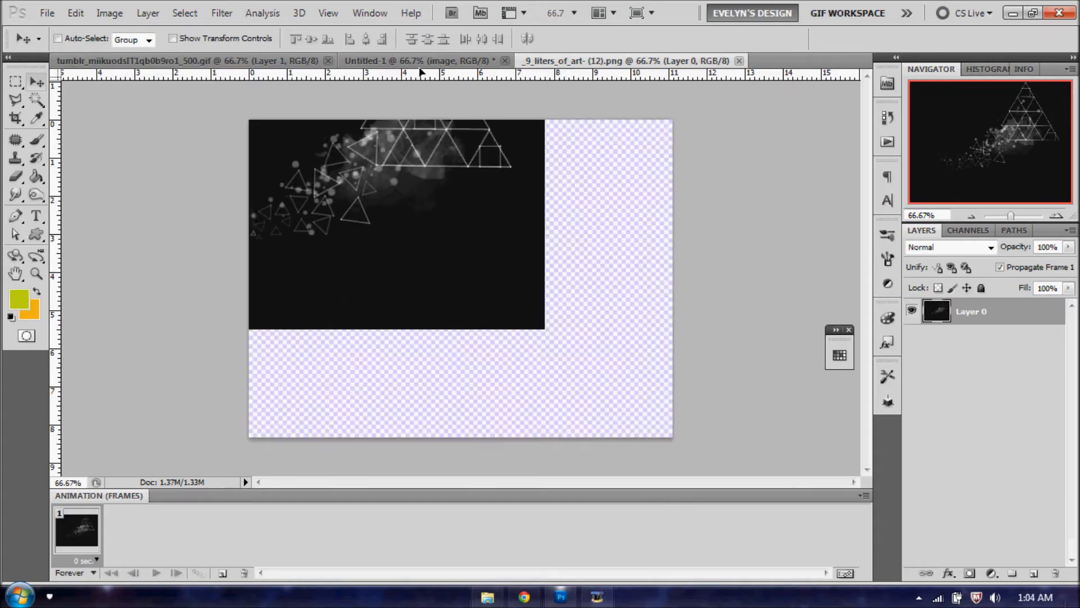
pyautogui.moveTo(418, 67); pyautogui.dragTo(522, 249)
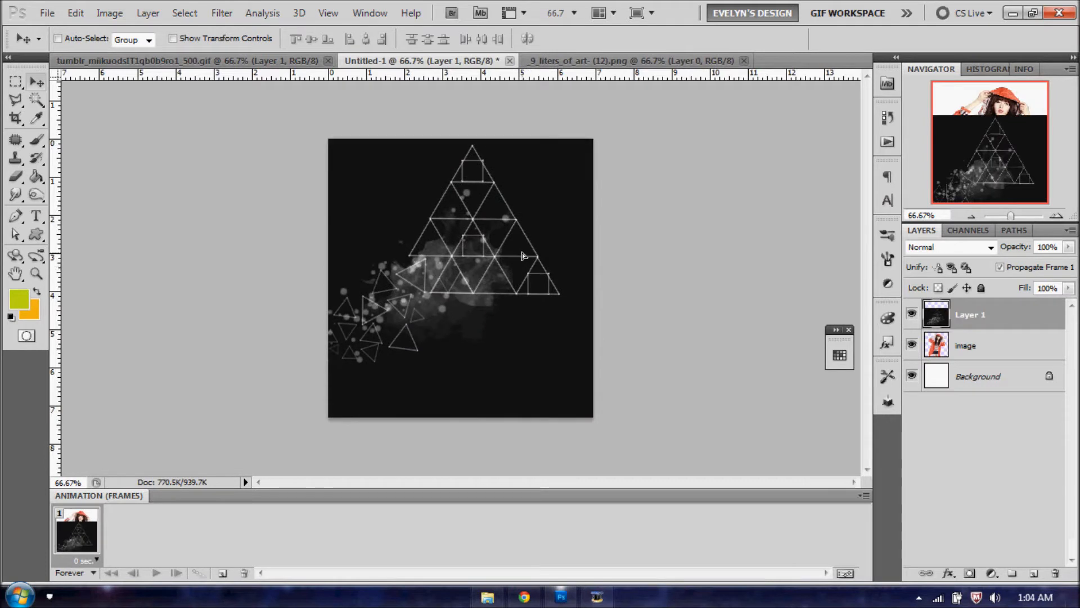
pyautogui.click(744, 60)
# Place the texture layer beneath the image layer and shift it left so its triangles sit beside the woman
pyautogui.moveTo(983, 319); pyautogui.dragTo(988, 361)
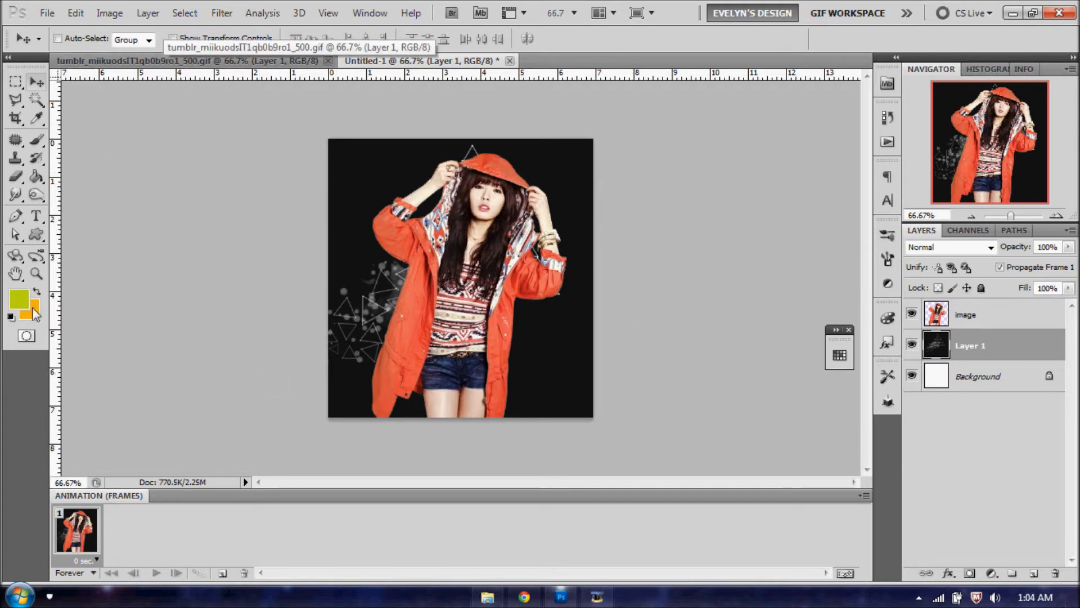
pyautogui.click(36, 274)
pyautogui.click(457, 231)
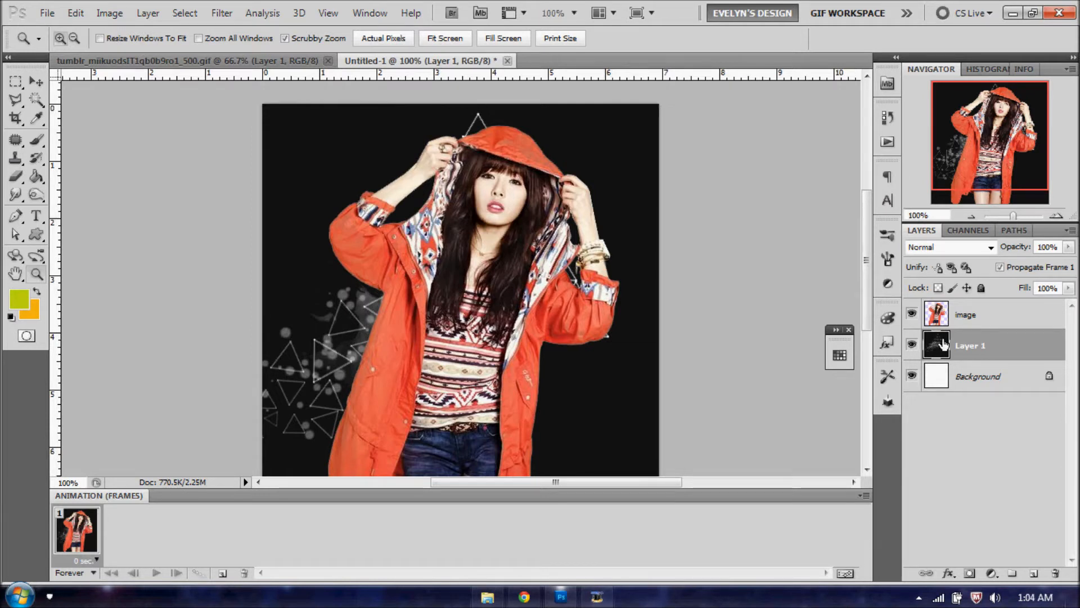
pyautogui.click(36, 82)
pyautogui.moveTo(433, 319); pyautogui.dragTo(328, 319)
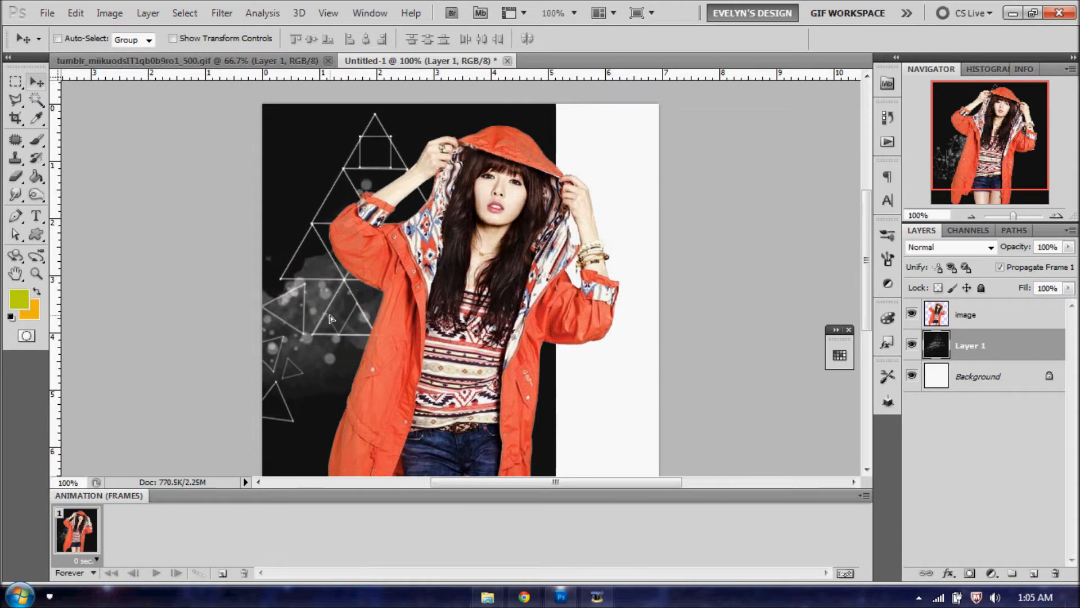
# Duplicate the texture layer to cover the exposed white strip on the canvas's right side, and merge the copy down into Layer 1
pyautogui.moveTo(430, 331); pyautogui.dragTo(850, 294)
pyautogui.moveTo(591, 332); pyautogui.dragTo(607, 330)
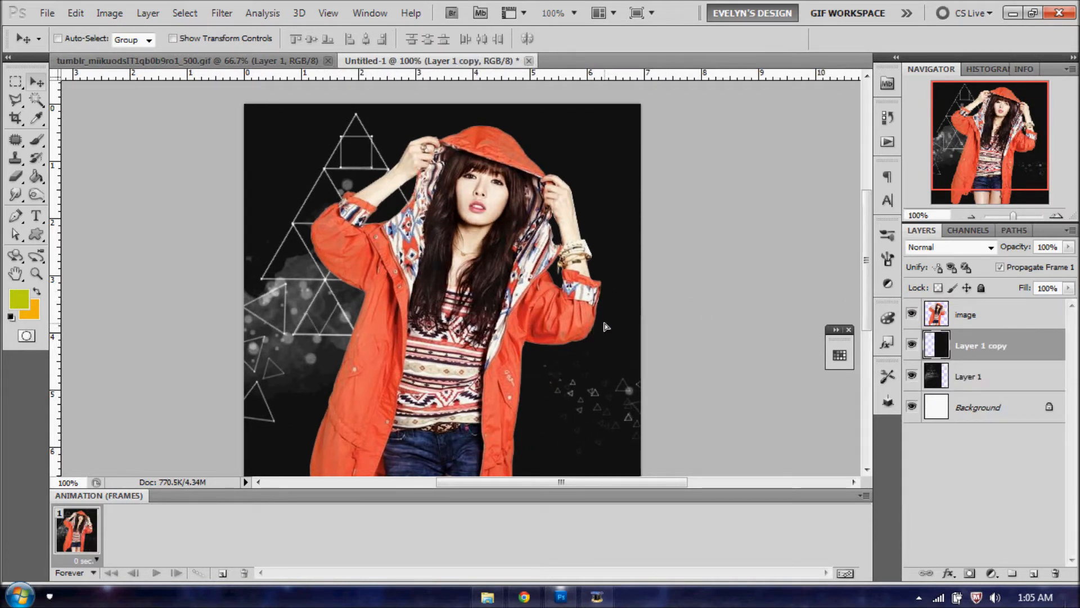
pyautogui.rightClick(1042, 356)
pyautogui.click(951, 535)
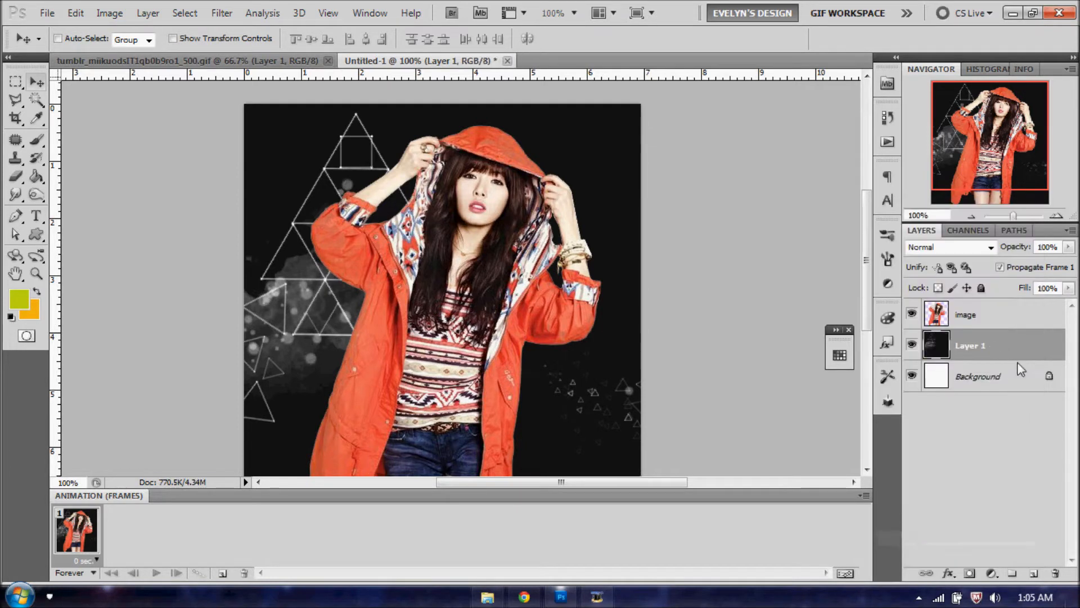
# Hide the image layer briefly to inspect the merged background, show it again and select it
pyautogui.click(907, 322)
pyautogui.click(912, 317)
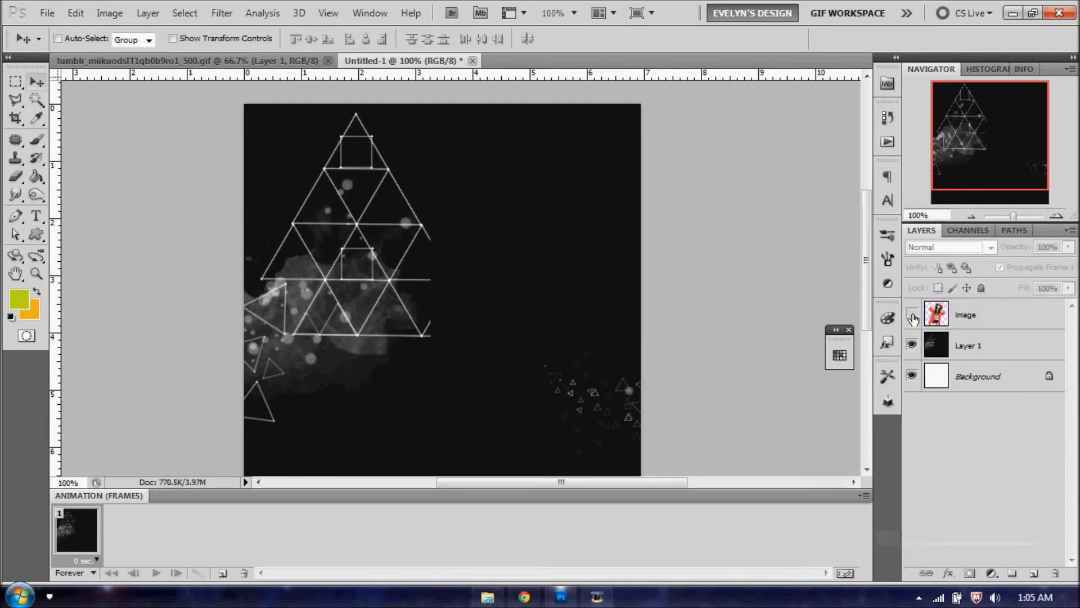
pyautogui.click(912, 315)
pyautogui.click(971, 315)
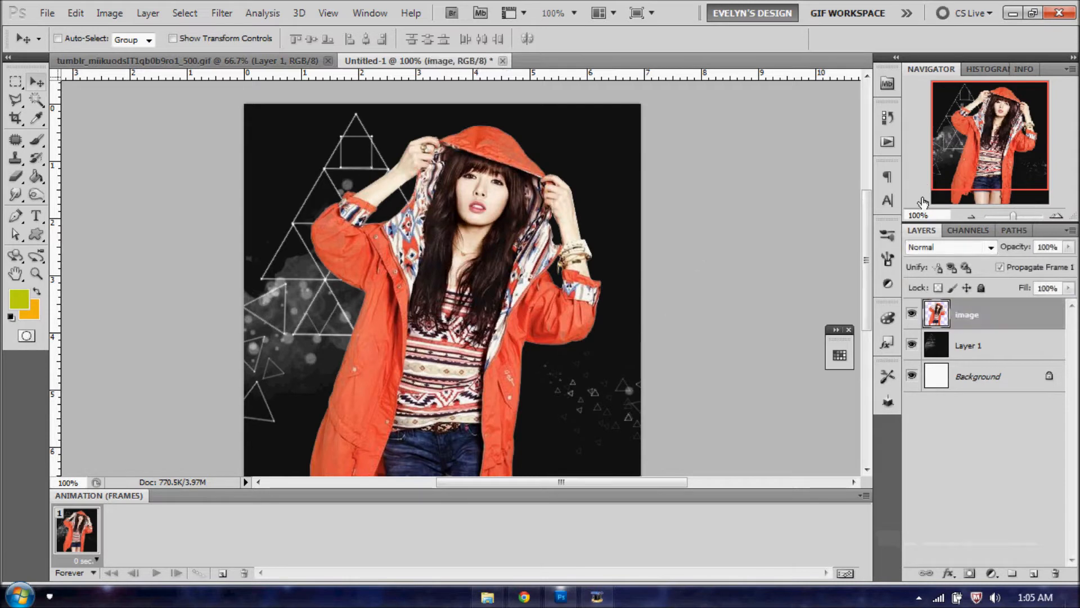
# Expand the Swatches palette and move it up beside the artwork
pyautogui.click(839, 355)
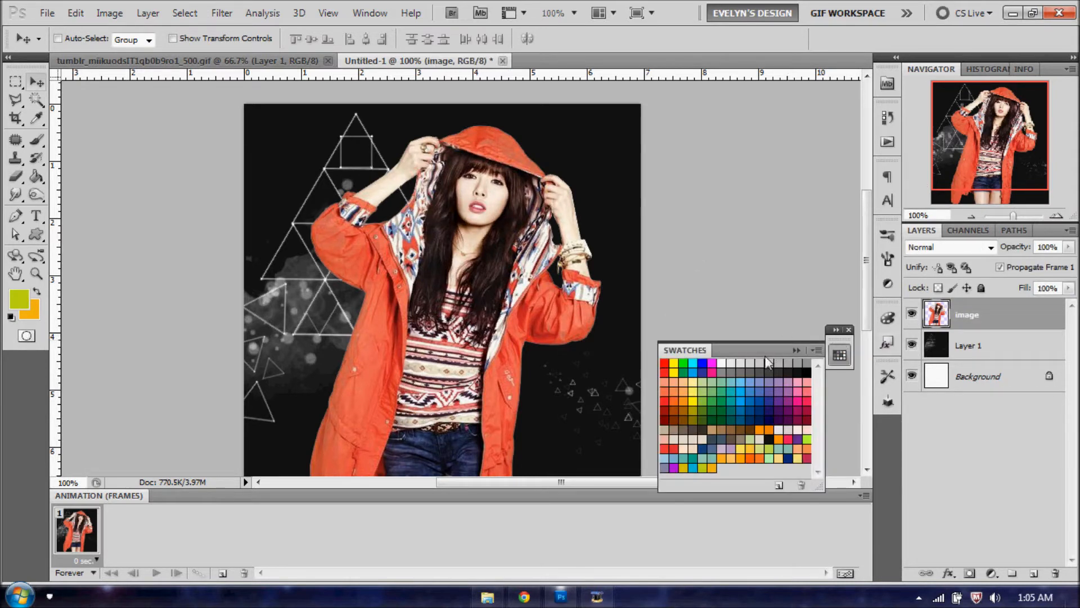
pyautogui.moveTo(835, 338); pyautogui.dragTo(816, 123)
pyautogui.click(821, 141)
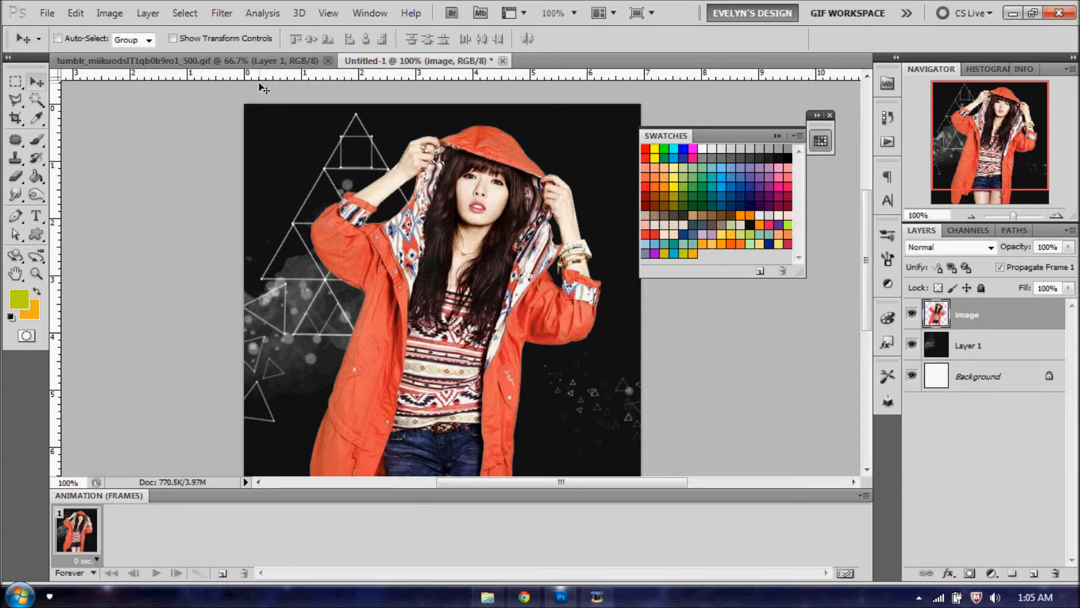
# Examine the outline around the figure in frame 2 of the example GIF and return to Untitled-1
pyautogui.click(246, 61)
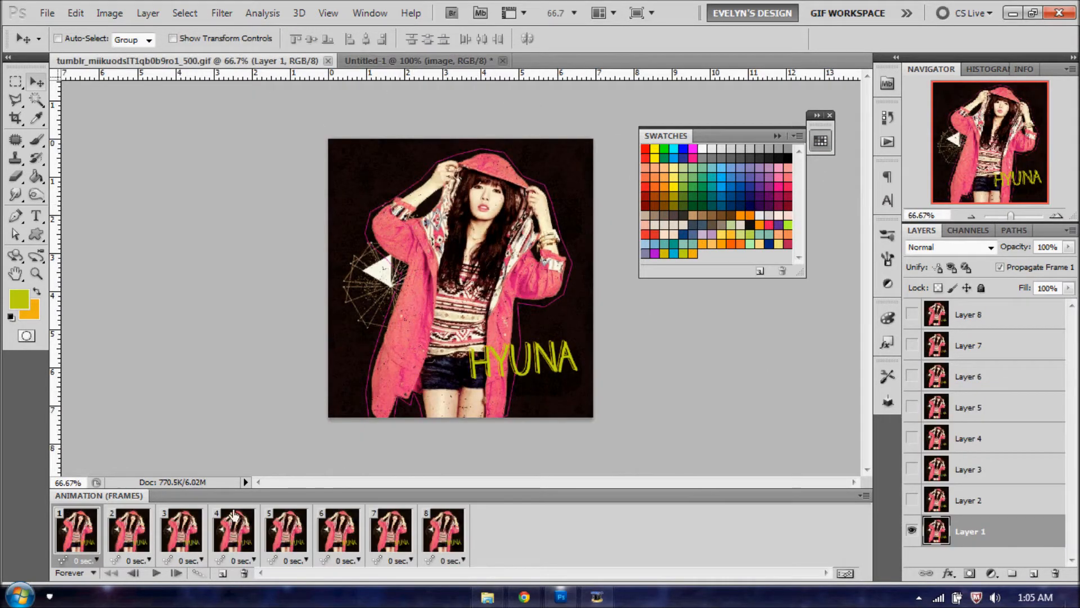
pyautogui.click(126, 540)
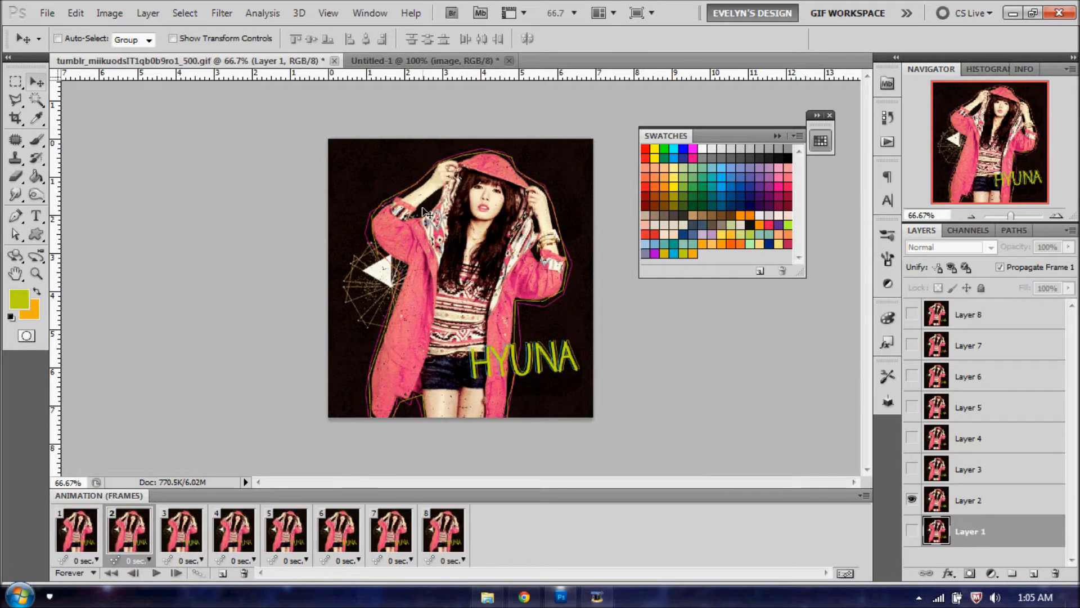
pyautogui.click(426, 61)
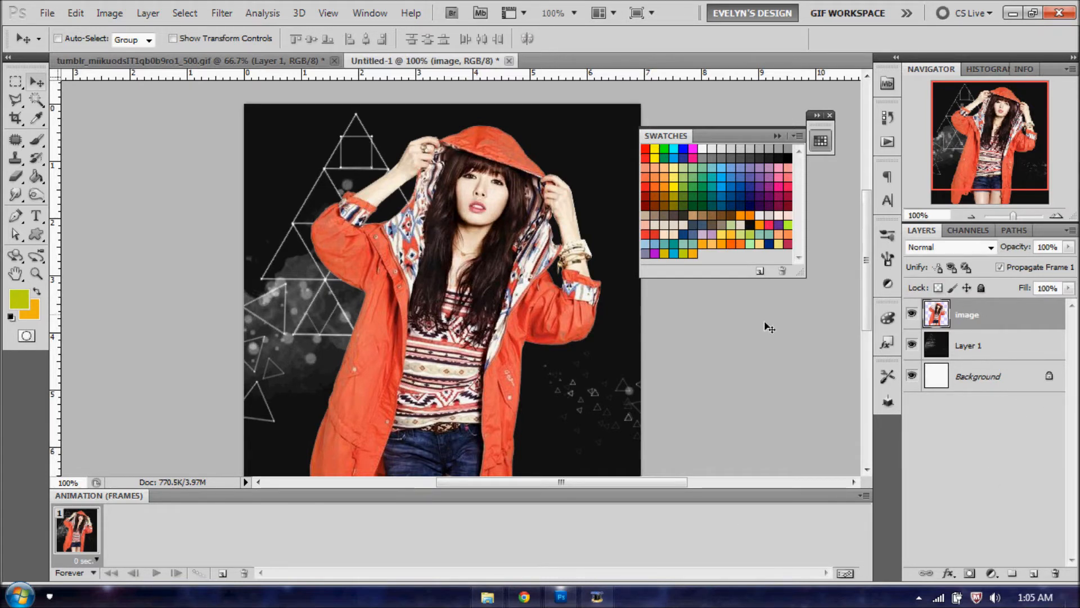
# Move the Swatches palette clear of the artwork in collapsed form and activate the Polygonal Lasso tool
pyautogui.scroll(-3, 680, 405)
pyautogui.scroll(4, 675, 434)
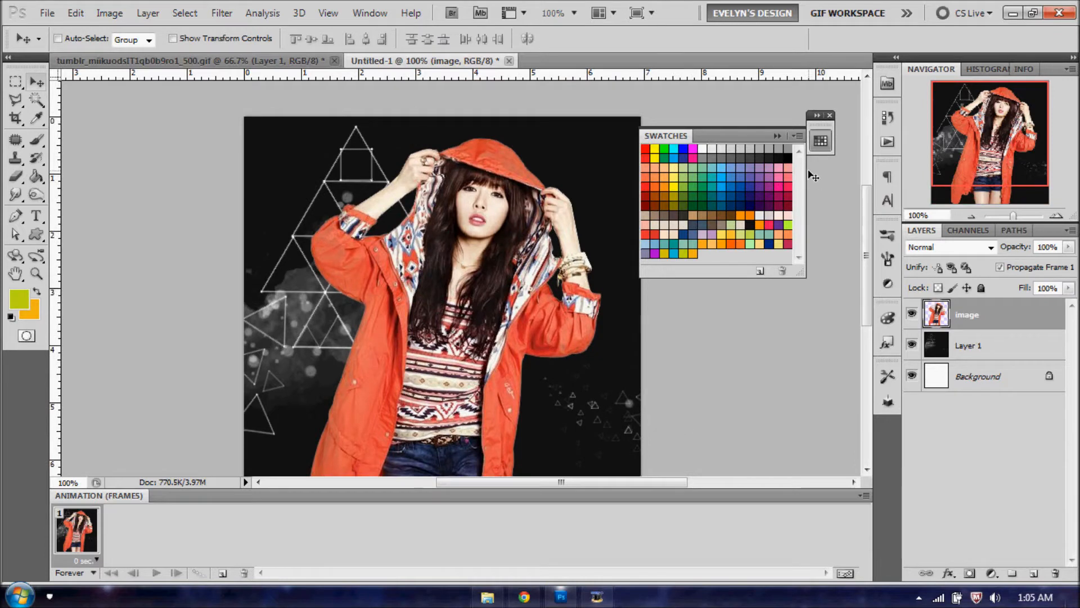
pyautogui.moveTo(819, 124); pyautogui.dragTo(841, 100)
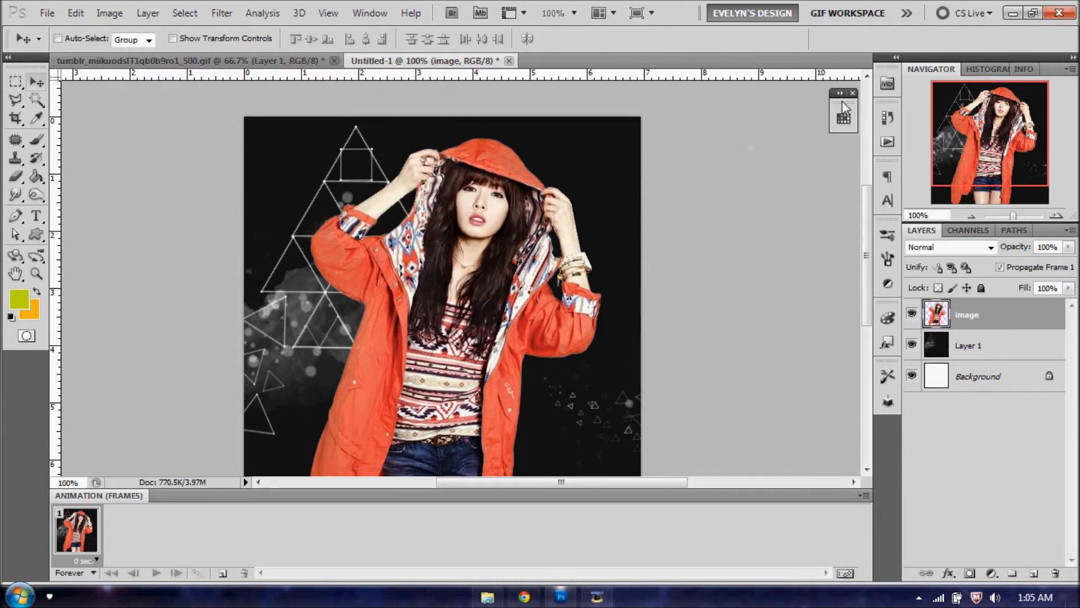
pyautogui.scroll(-3, 499, 261)
pyautogui.scroll(2, 498, 262)
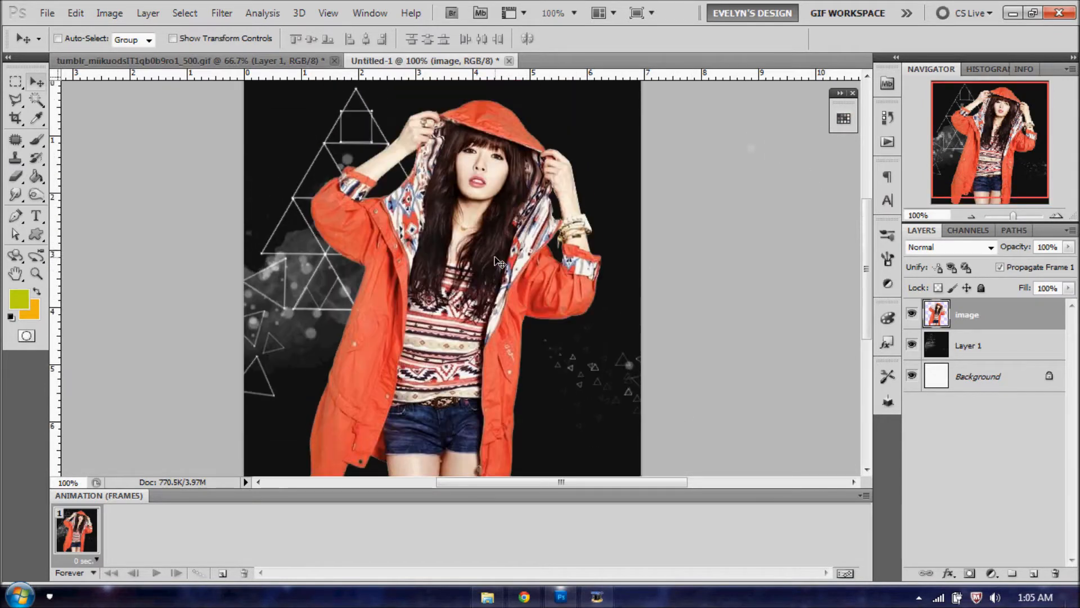
pyautogui.scroll(-1, 740, 260)
pyautogui.click(969, 214)
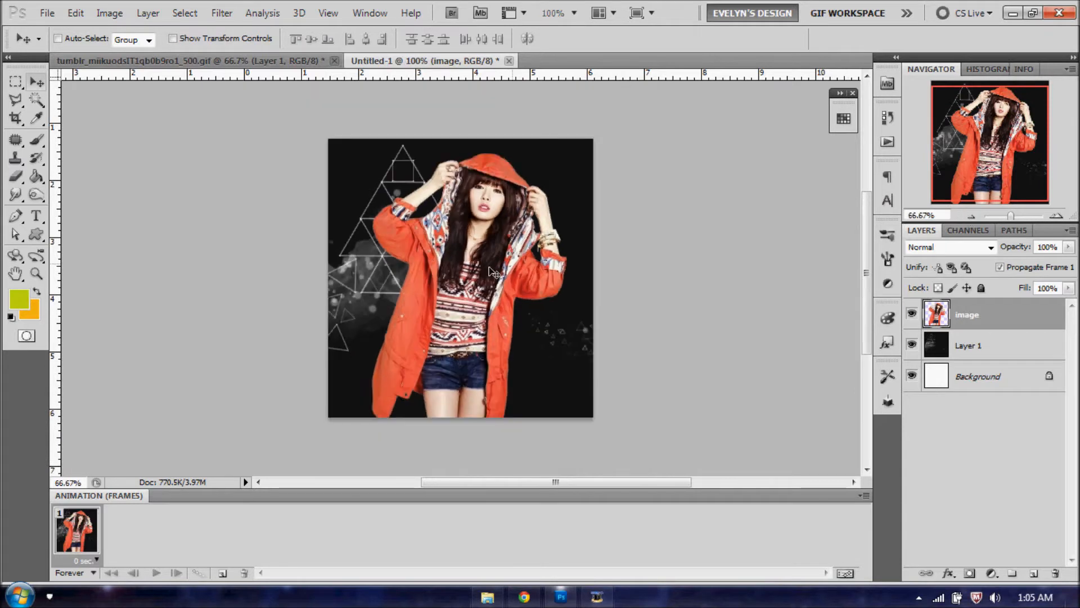
pyautogui.click(15, 100)
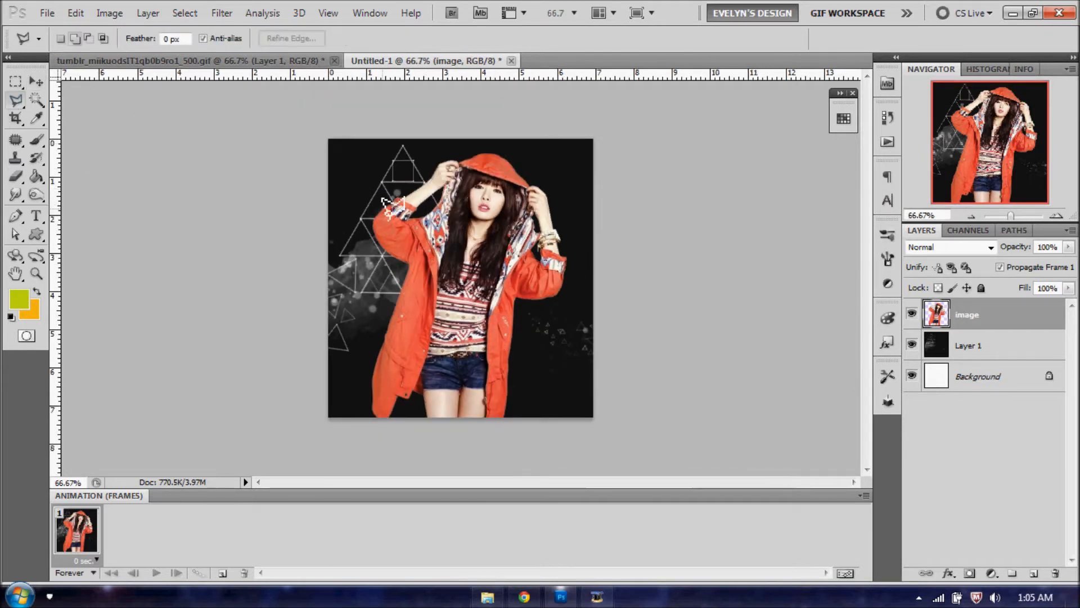
pyautogui.click(462, 156)
pyautogui.click(371, 184)
pyautogui.doubleClick(364, 210)
pyautogui.hotkey('ctrl', 'd')
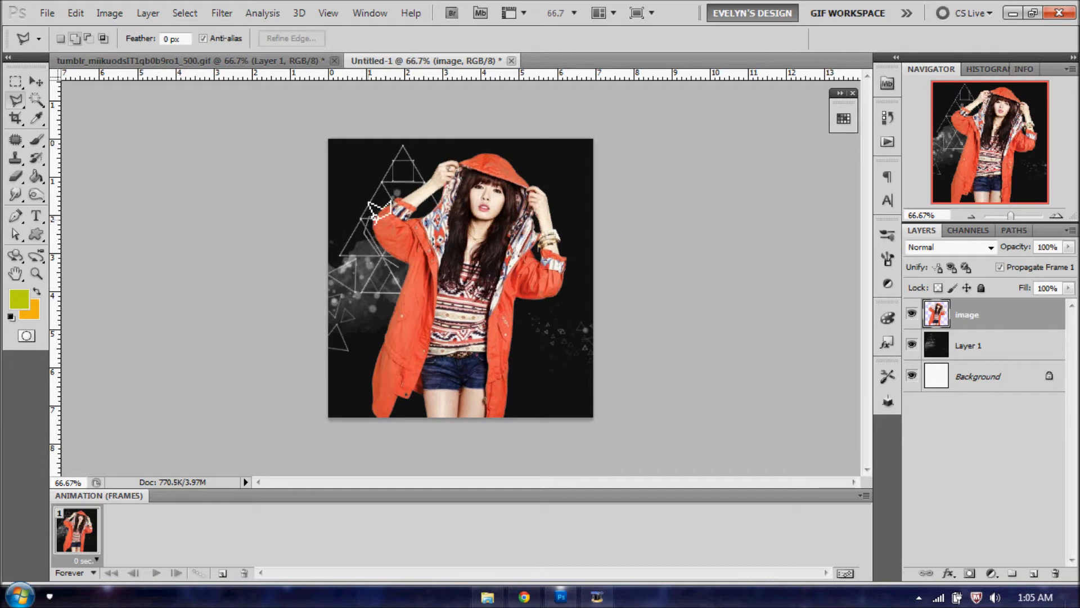
# Outline the whole woman with a loose polygonal selection that leaves a small gap around her coat and arms
pyautogui.moveTo(455, 156)
pyautogui.mouseDown()
pyautogui.moveTo(509, 152)
pyautogui.moveTo(550, 178)
pyautogui.moveTo(582, 284)
pyautogui.moveTo(538, 304)
pyautogui.moveTo(518, 332)
pyautogui.moveTo(506, 423)
pyautogui.moveTo(427, 422)
pyautogui.mouseUp()
pyautogui.click(417, 423)
pyautogui.click(421, 400)
pyautogui.click(392, 407)
pyautogui.click(373, 438)
pyautogui.click(366, 401)
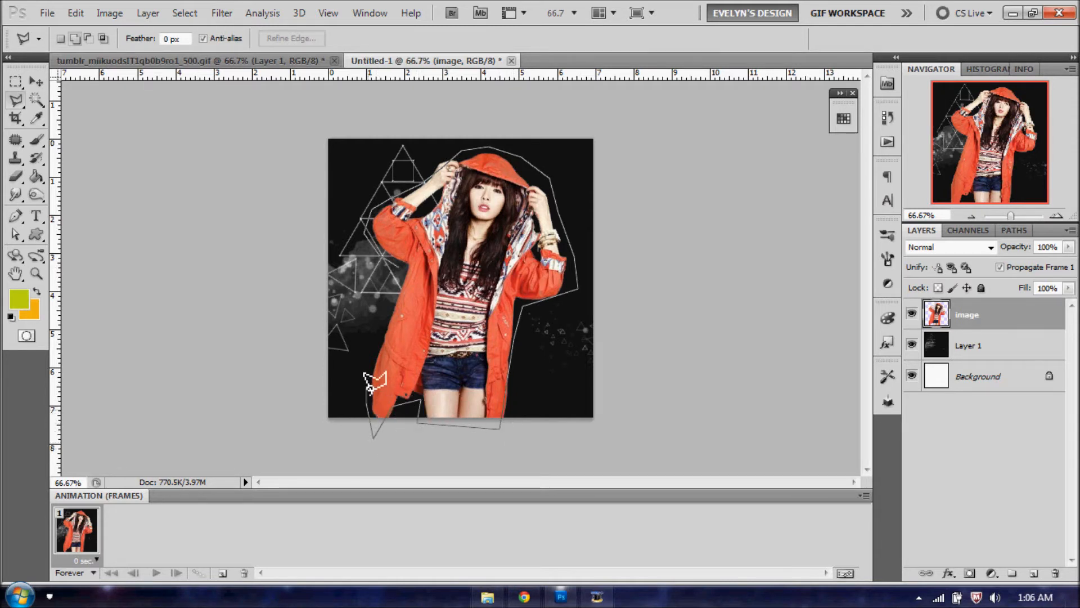
pyautogui.click(401, 267)
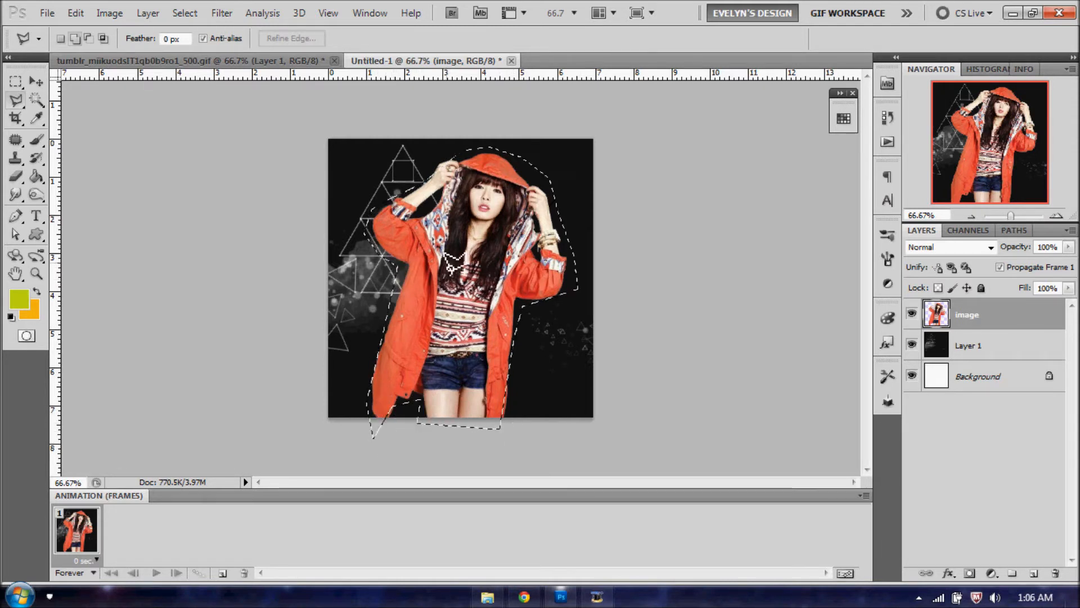
# Choose the purple swatch as the foreground color and add a new layer named "purple" above the image layer
pyautogui.click(842, 128)
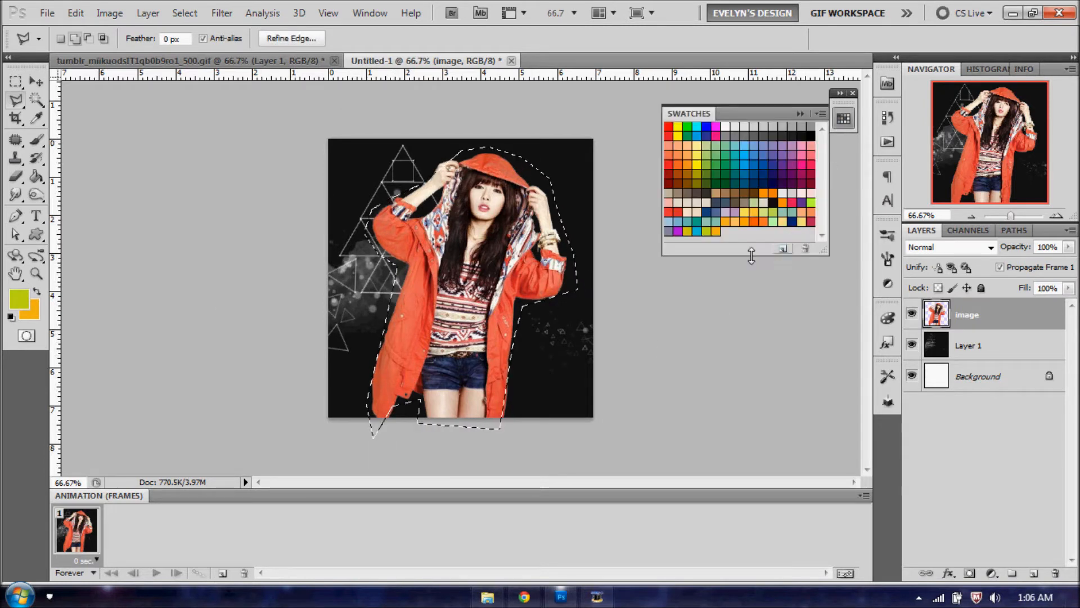
pyautogui.click(678, 230)
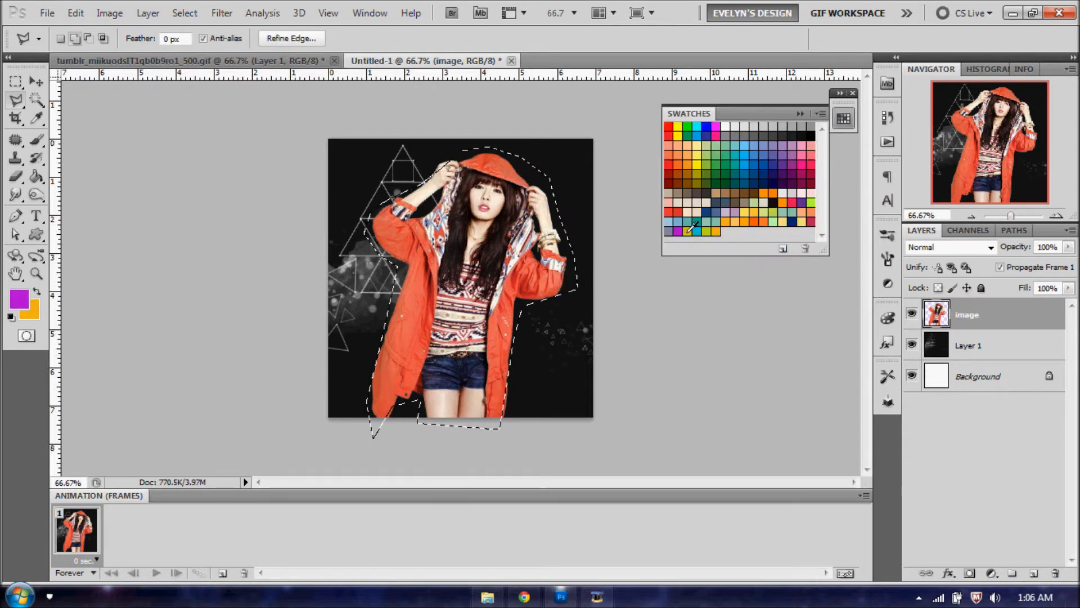
pyautogui.click(1034, 572)
pyautogui.doubleClick(971, 315)
pyautogui.write('purple')
pyautogui.press('Return')
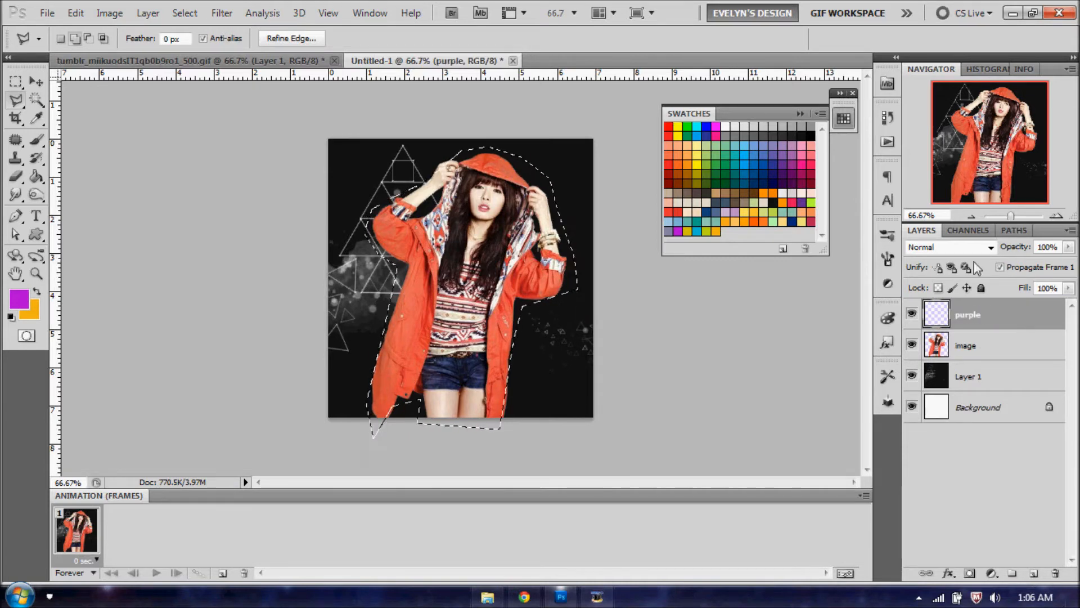
# Stroke the selection on the purple layer with a 1 px purple line centered on its edge, and deselect
pyautogui.click(74, 13)
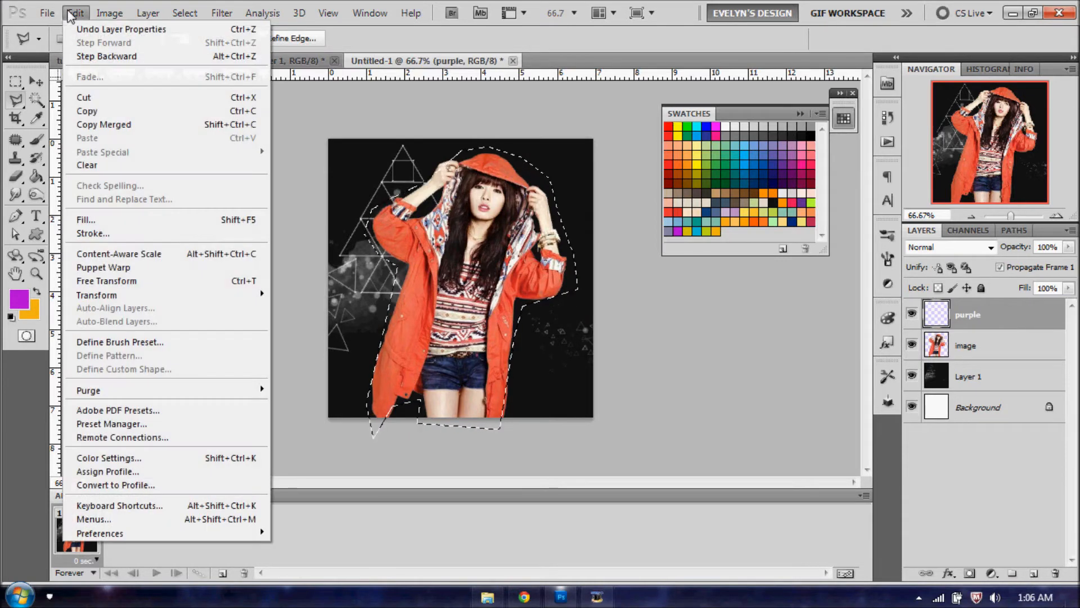
pyautogui.click(112, 233)
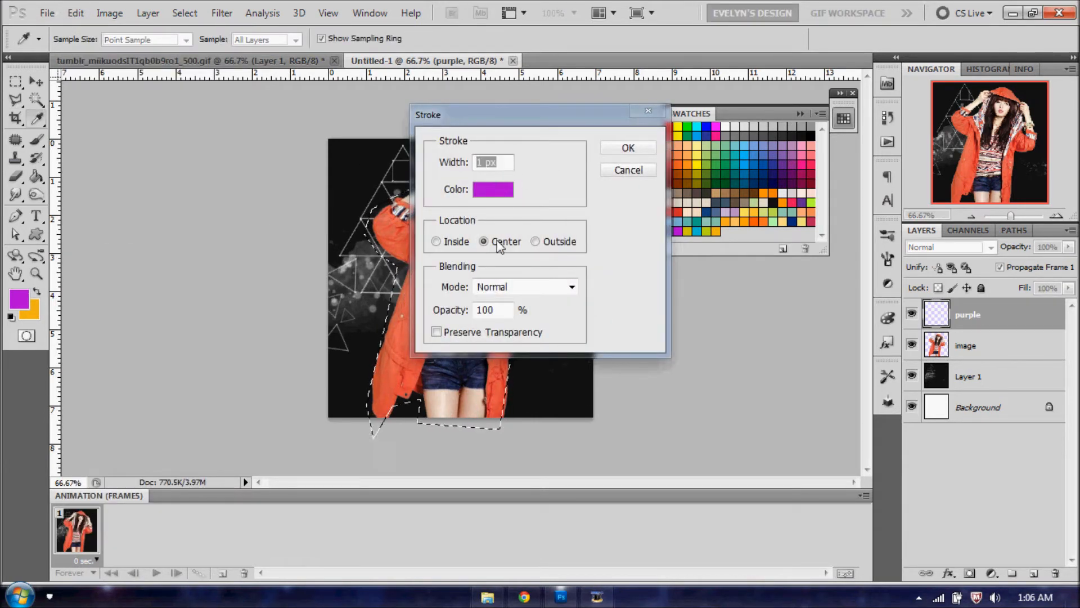
pyautogui.click(497, 192)
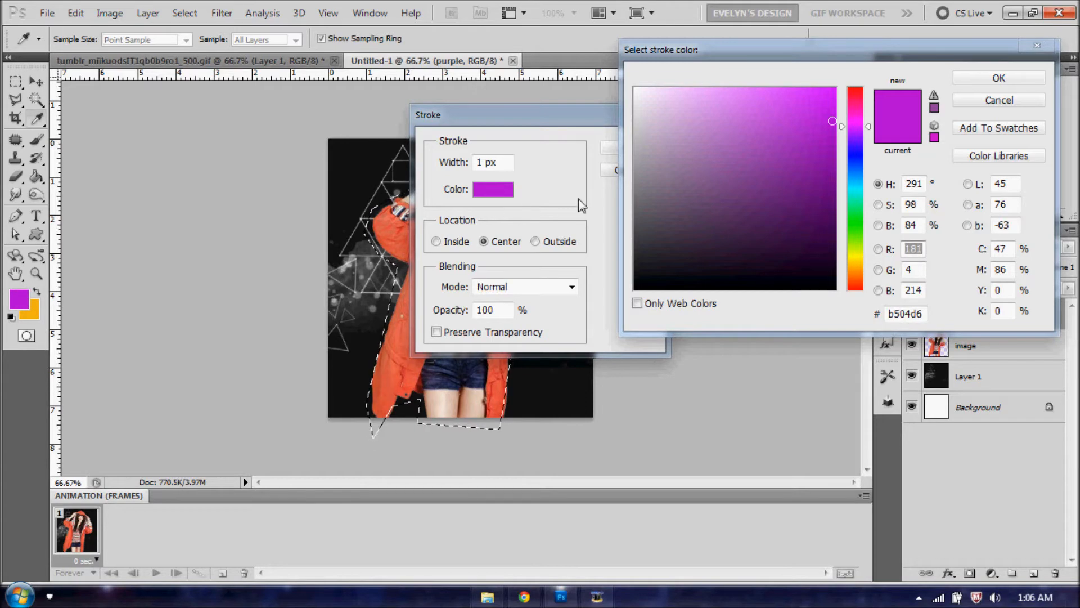
pyautogui.click(1007, 79)
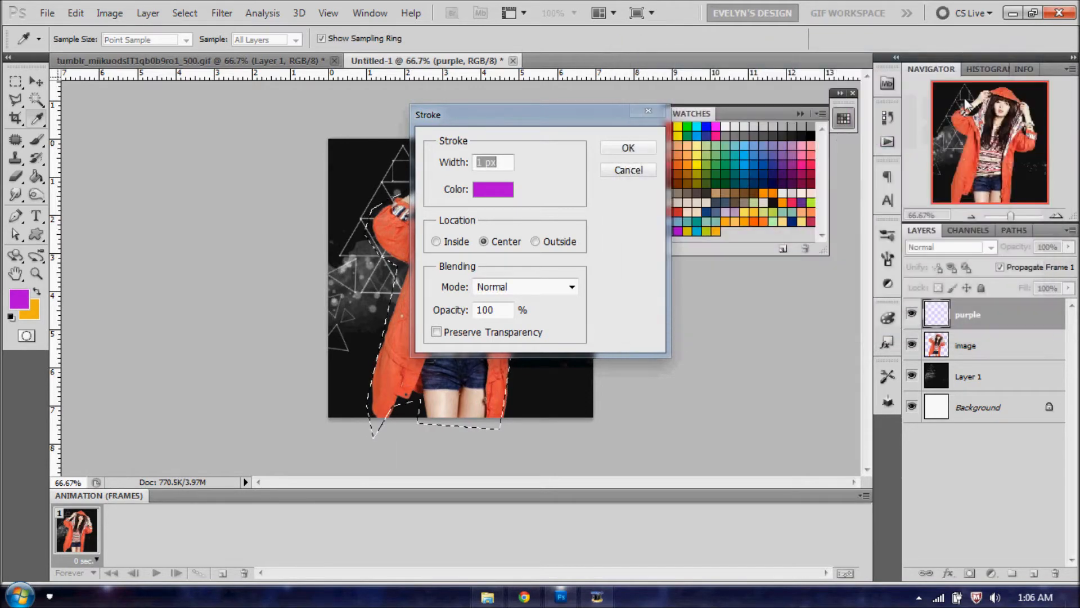
pyautogui.click(644, 154)
pyautogui.hotkey('ctrl', 'd')
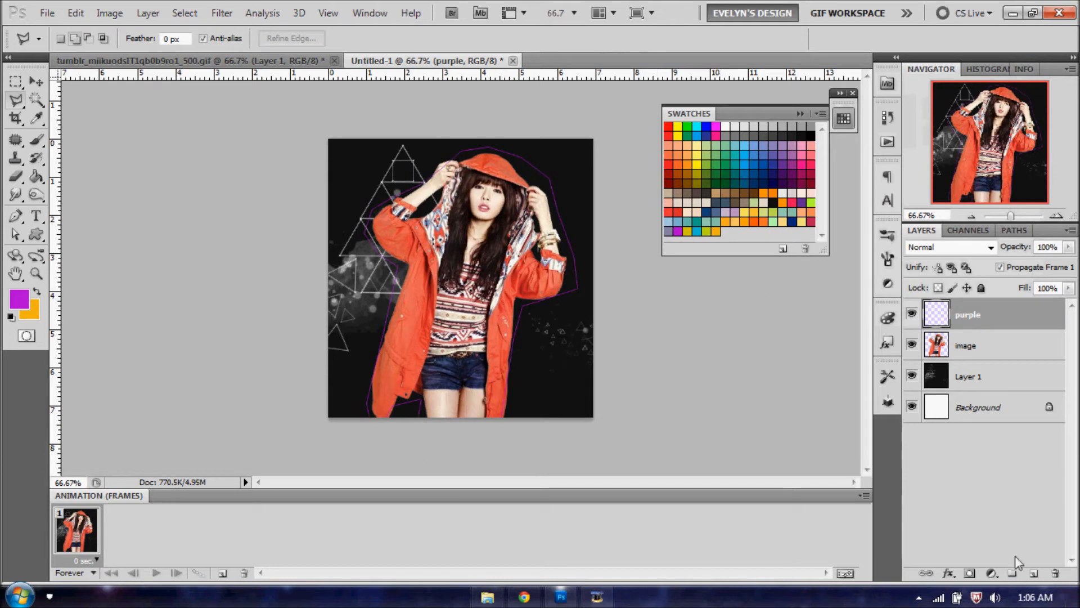
# Add a new layer above the purple layer and trace a slightly different polygonal selection around the whole woman
pyautogui.click(1033, 574)
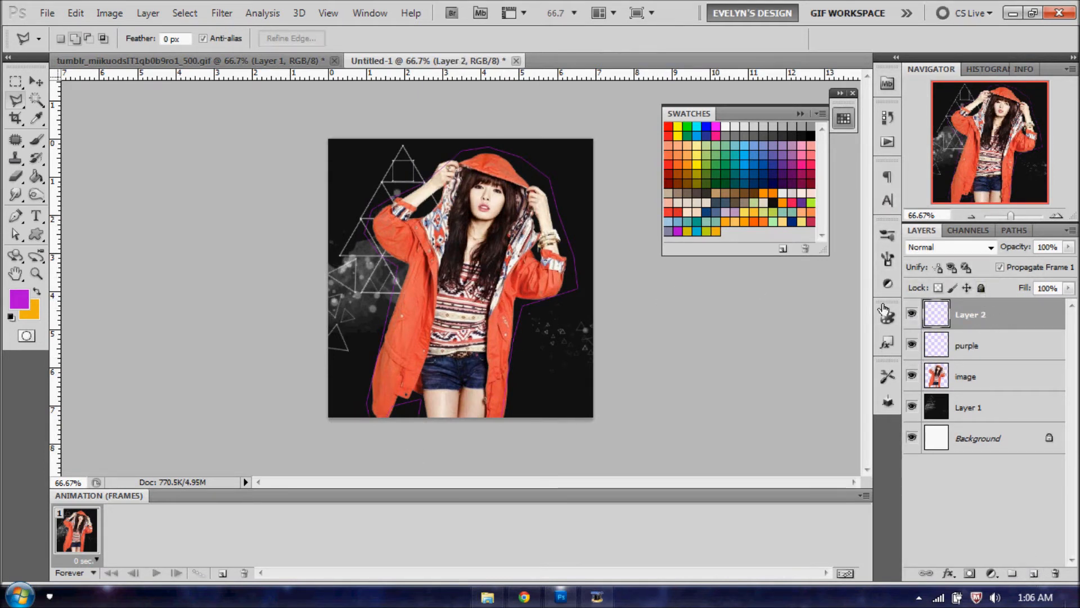
pyautogui.click(518, 309)
pyautogui.click(509, 436)
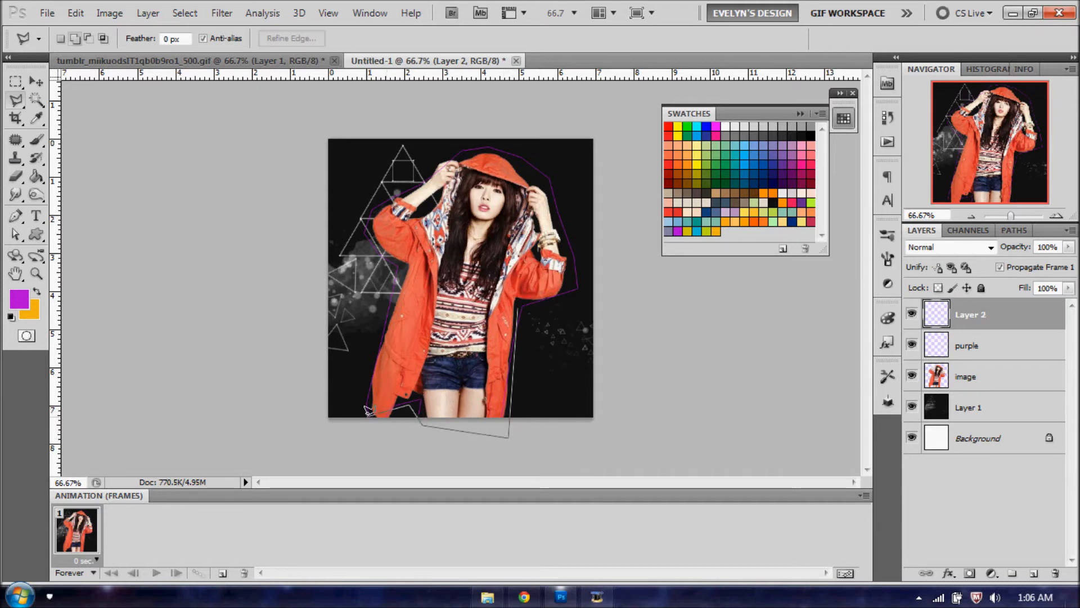
pyautogui.click(378, 335)
pyautogui.click(543, 181)
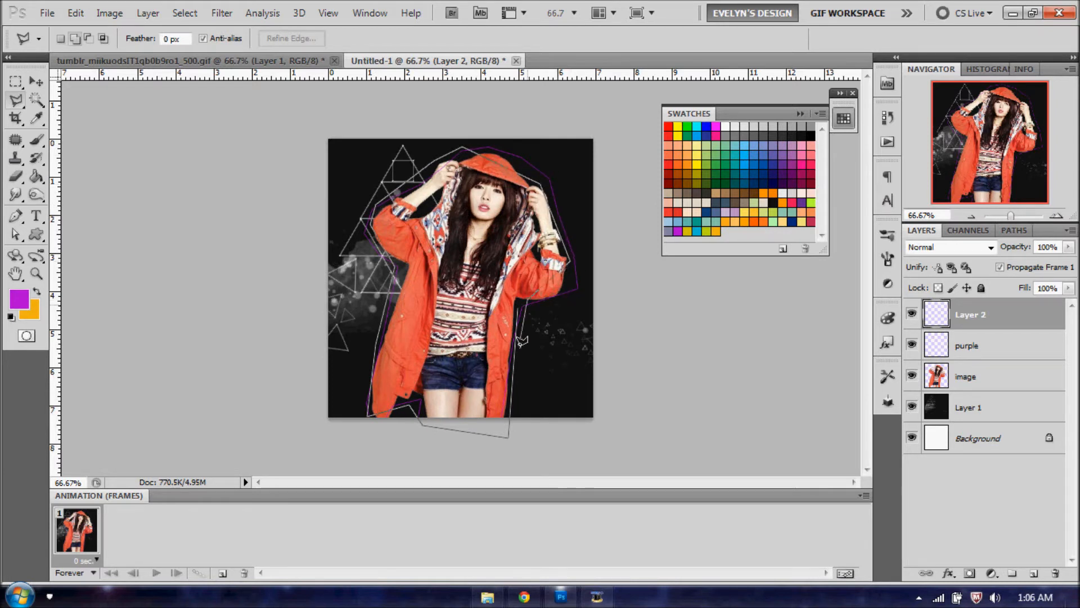
pyautogui.click(520, 303)
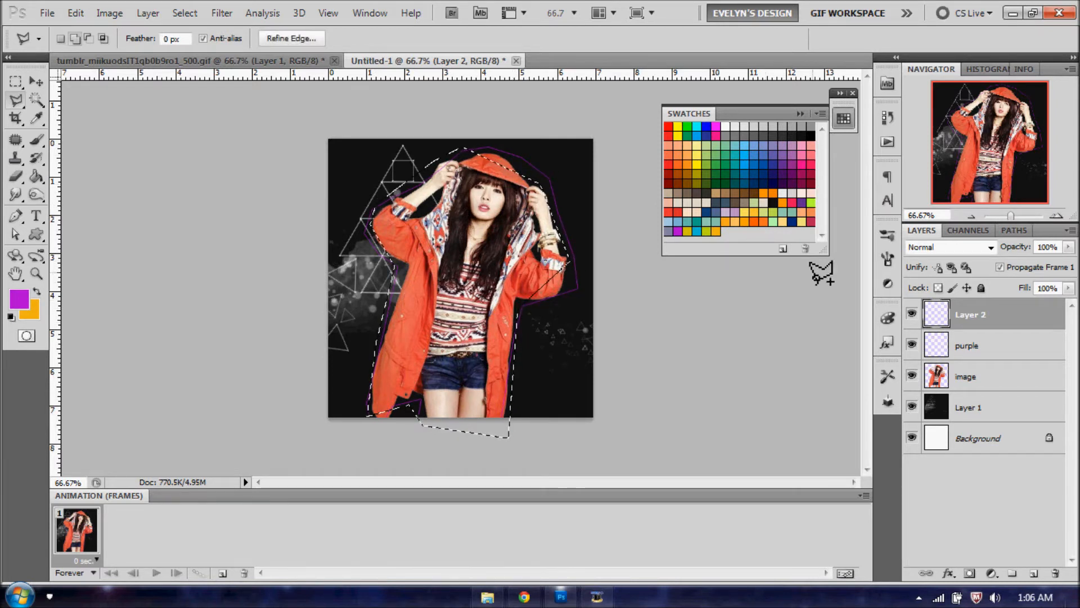
# Choose the blue swatch as the foreground color, stroke the selection with it on Layer 2, and deselect
pyautogui.click(696, 231)
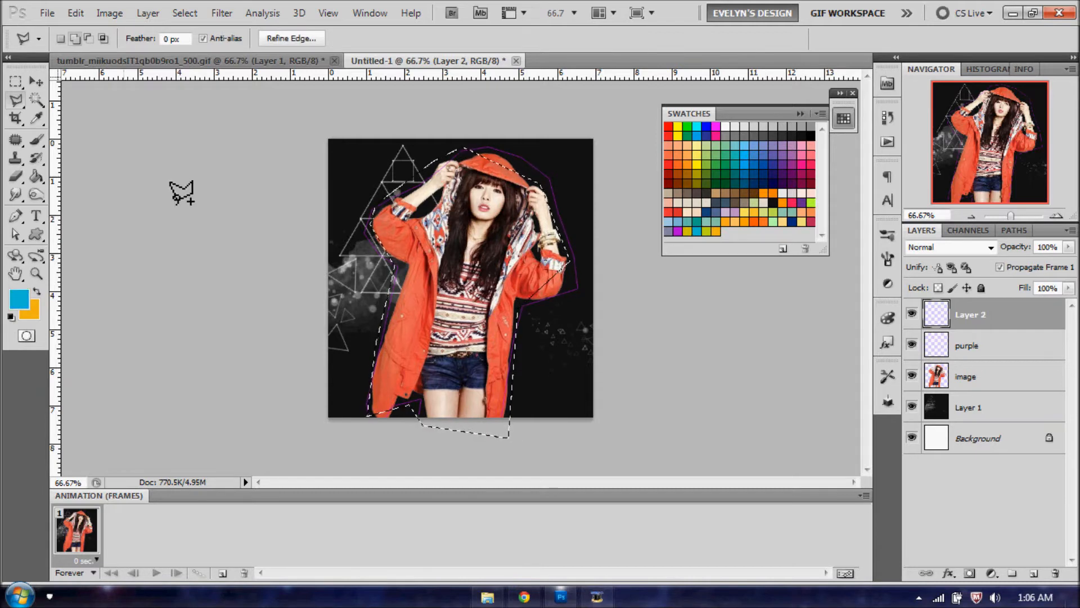
pyautogui.click(76, 17)
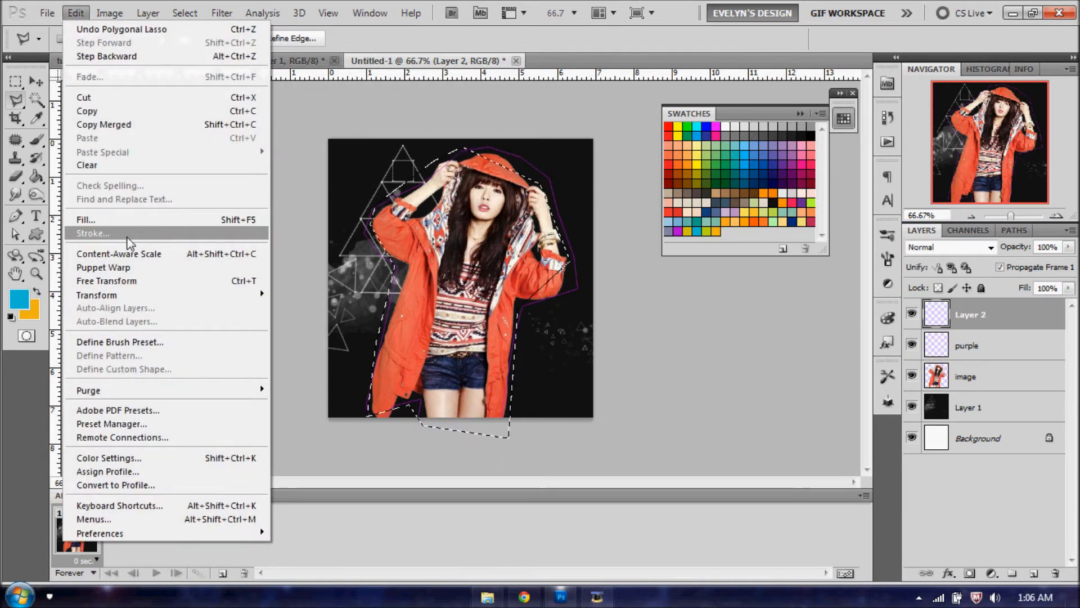
pyautogui.click(101, 232)
pyautogui.click(621, 149)
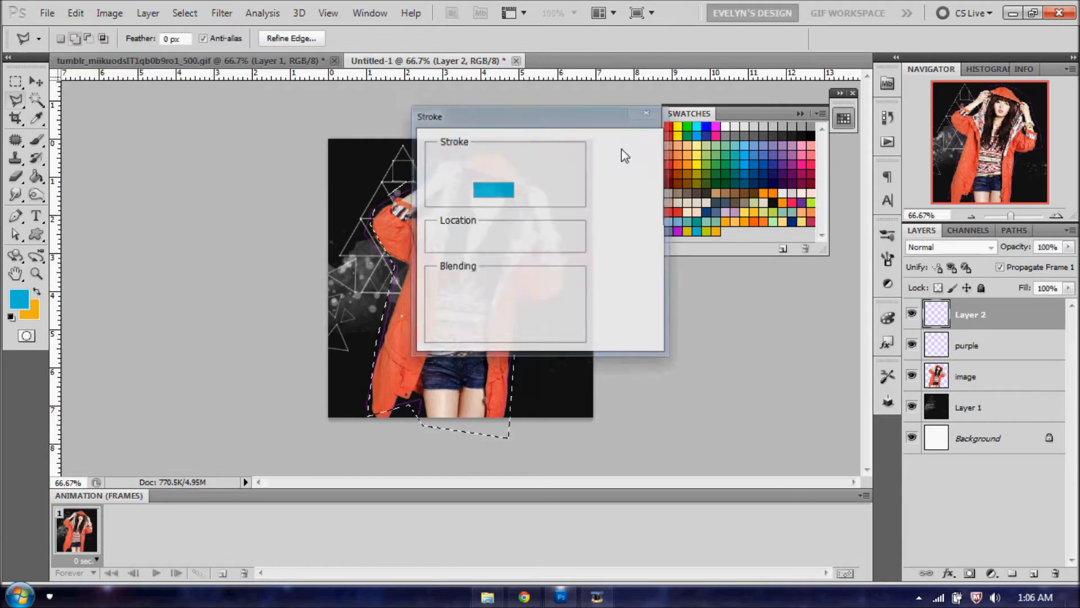
pyautogui.hotkey('ctrl', 'd')
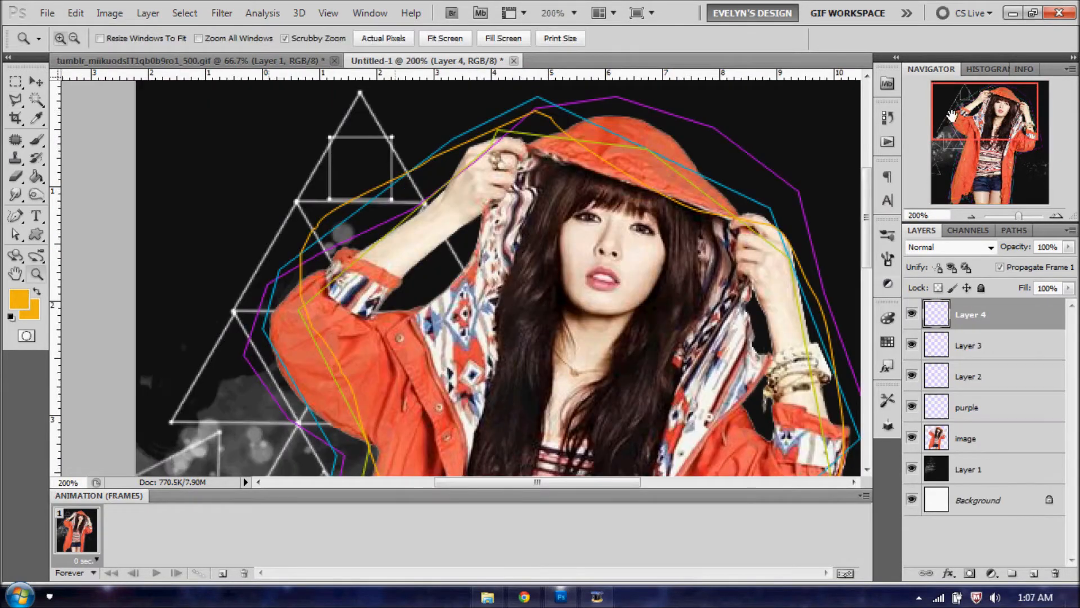
# Close the Animation panel and display it again
pyautogui.moveTo(952, 116)
pyautogui.mouseDown()
pyautogui.moveTo(958, 197)
pyautogui.moveTo(966, 111)
pyautogui.mouseUp()
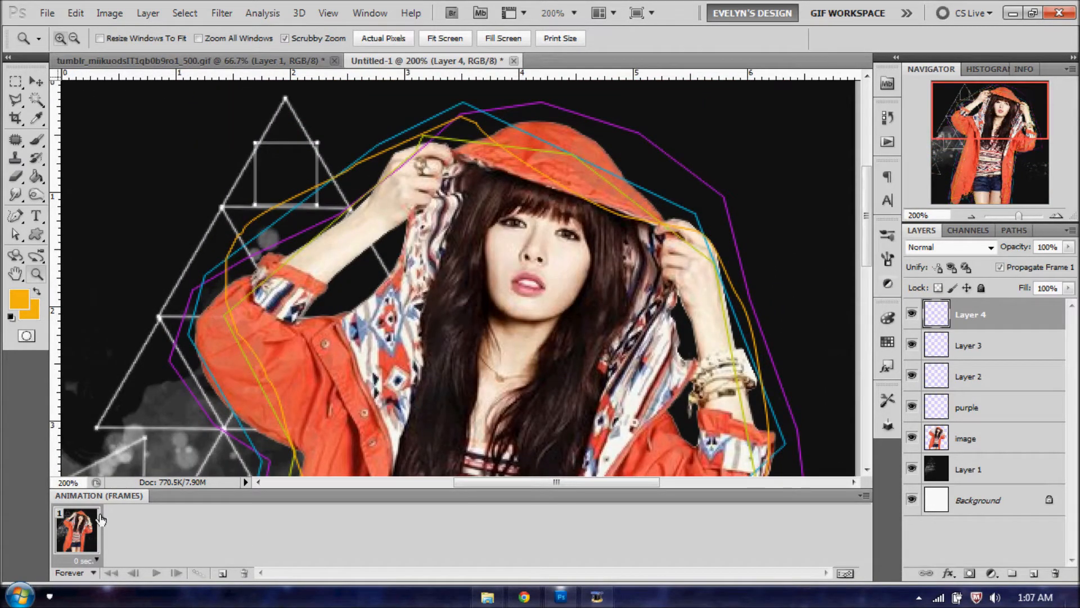
pyautogui.rightClick(776, 506)
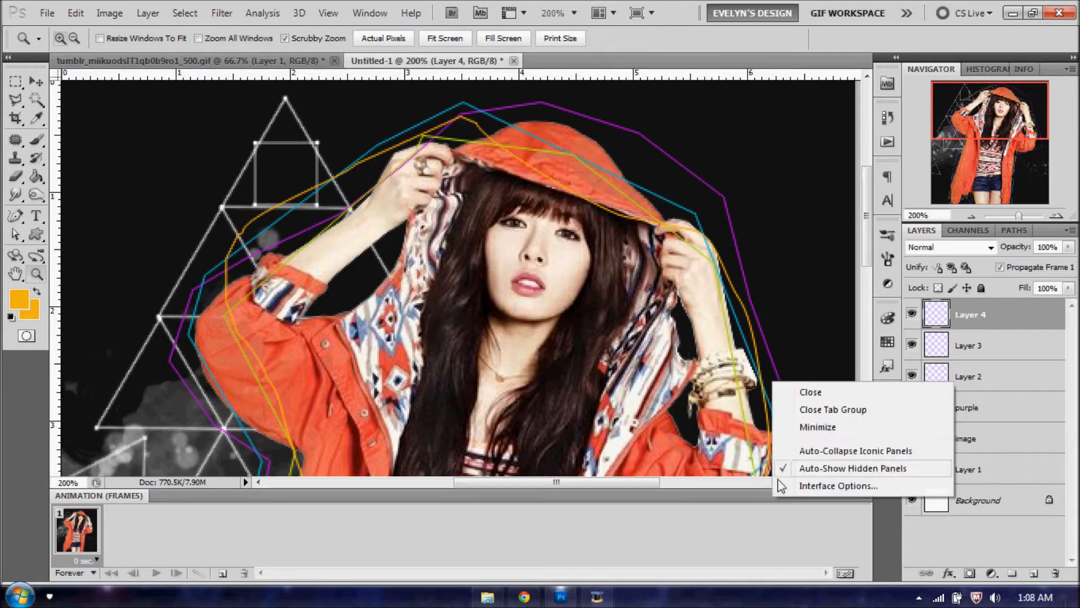
pyautogui.click(810, 393)
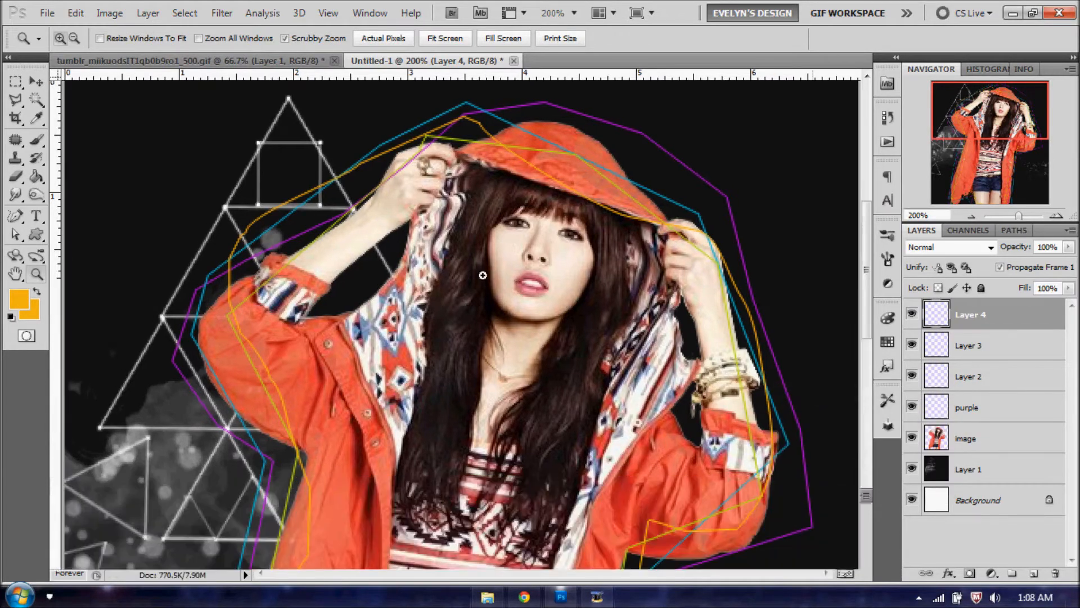
pyautogui.click(370, 13)
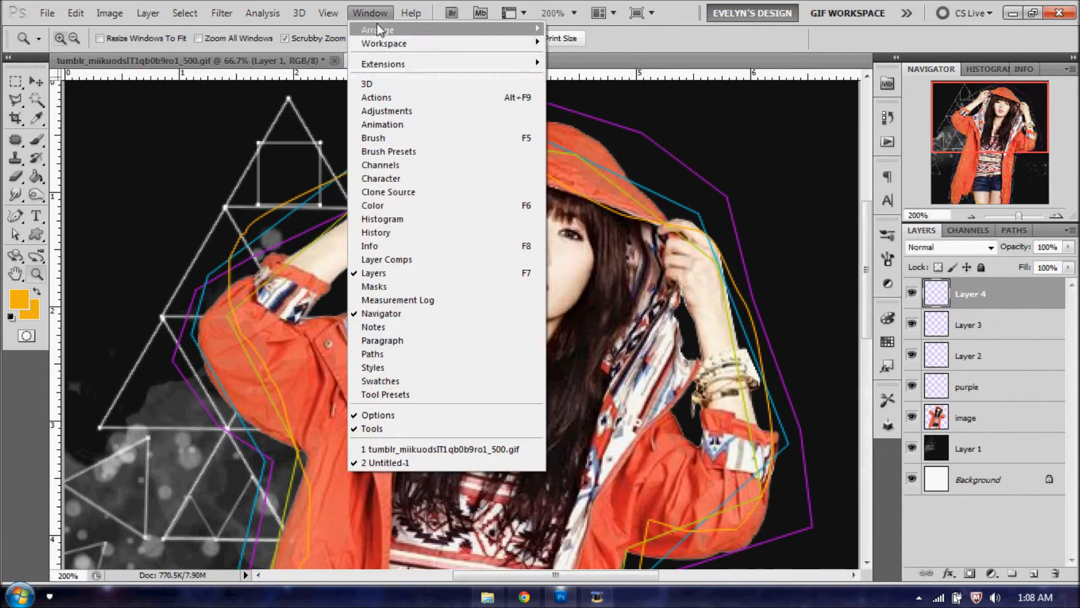
pyautogui.click(392, 125)
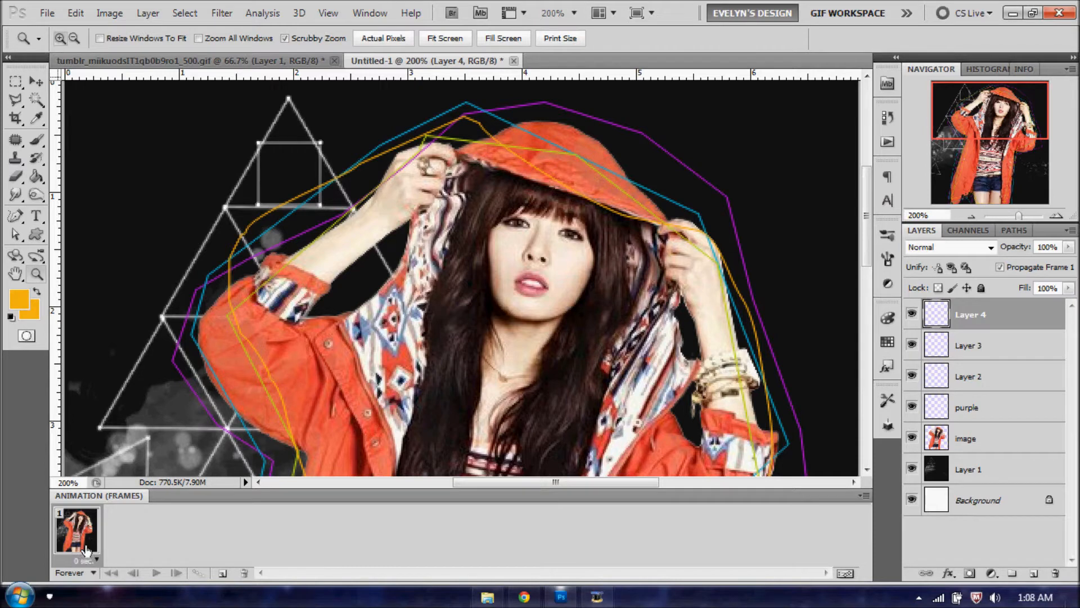
# Duplicate the first animation frame three times to make four frames
pyautogui.click(223, 574)
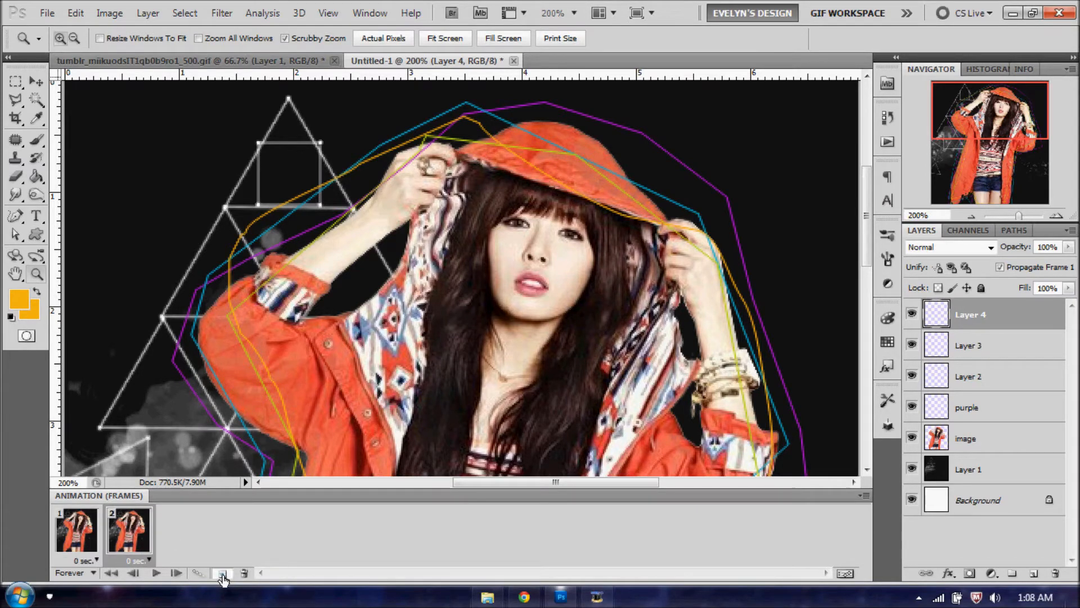
pyautogui.click(223, 574)
pyautogui.click(222, 574)
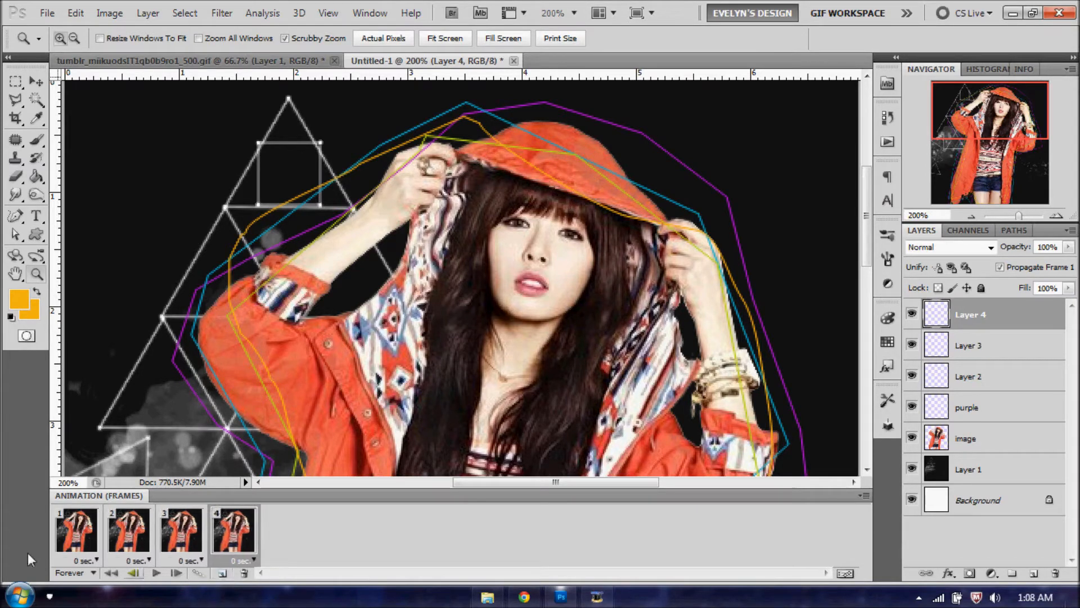
# Show only the purple outline layer in frame 1 and only the blue outline on Layer 2 in frame 2
pyautogui.click(66, 532)
pyautogui.moveTo(912, 375); pyautogui.dragTo(912, 314)
pyautogui.click(128, 530)
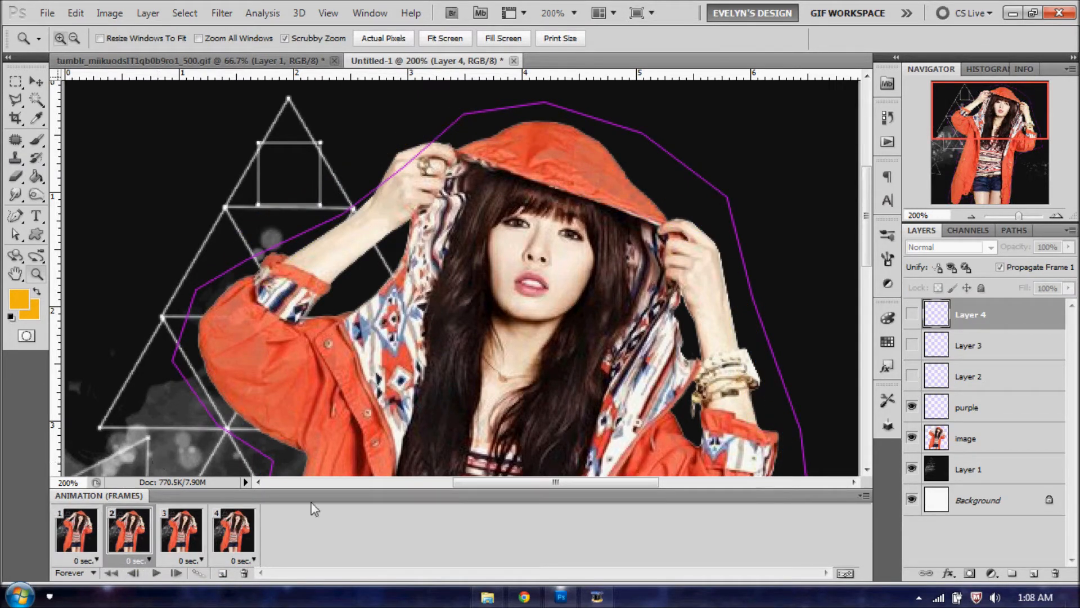
pyautogui.click(912, 406)
pyautogui.click(912, 376)
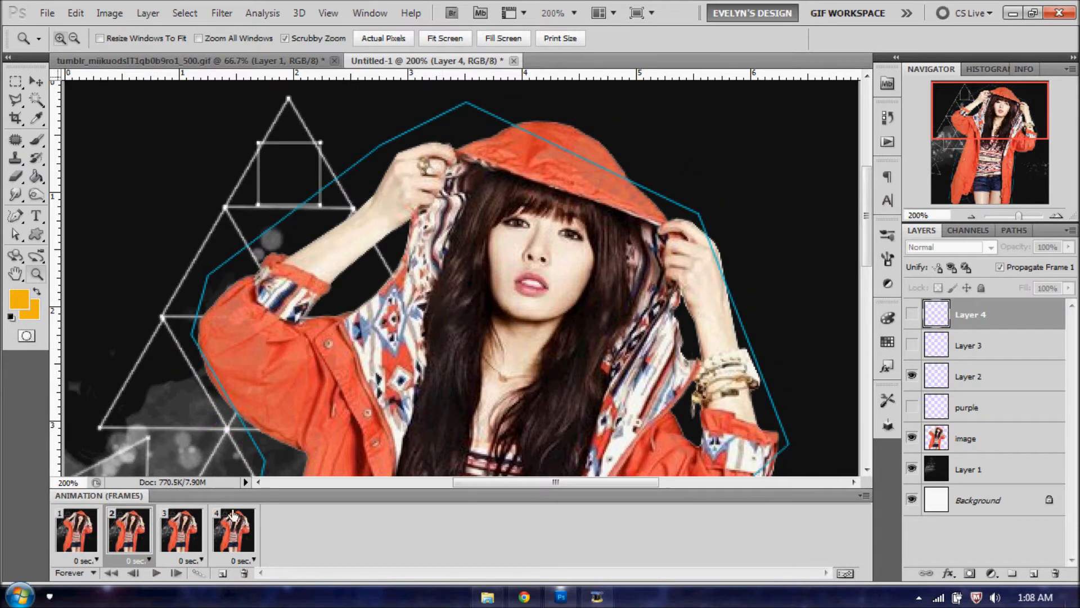
# Show only the yellow outline on Layer 3 in frame 3 and only the orange outline on Layer 4 in frame 4
pyautogui.click(186, 528)
pyautogui.click(912, 406)
pyautogui.click(912, 344)
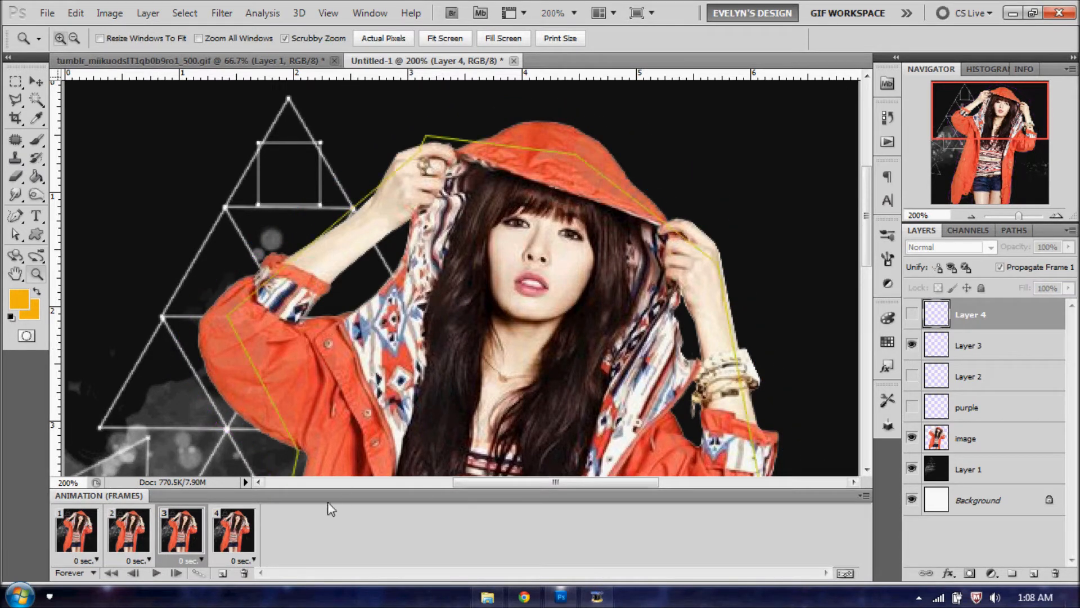
pyautogui.click(233, 529)
pyautogui.click(912, 314)
pyautogui.click(912, 406)
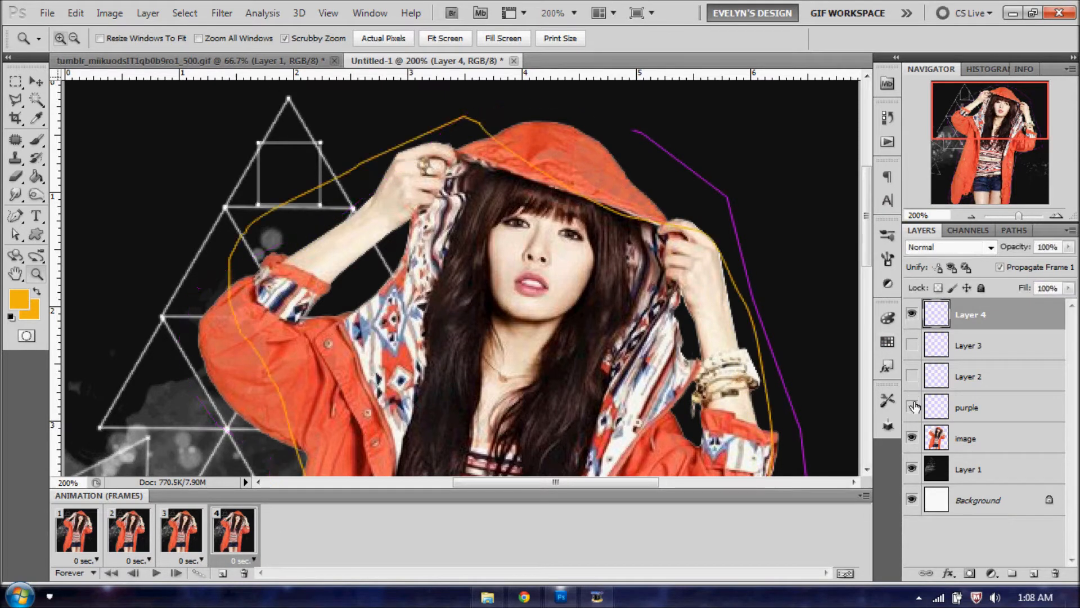
# Duplicate the purple-only and blue-only frames, showing purple with Layer 2 in the first copy and Layer 2 with Layer 3 in the second
pyautogui.click(80, 538)
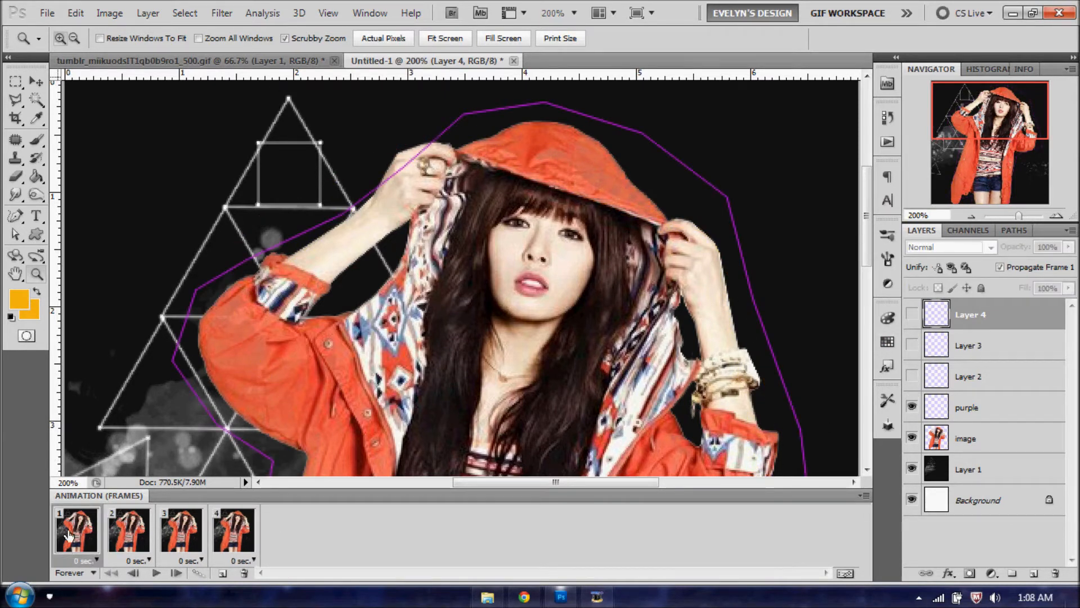
pyautogui.click(223, 573)
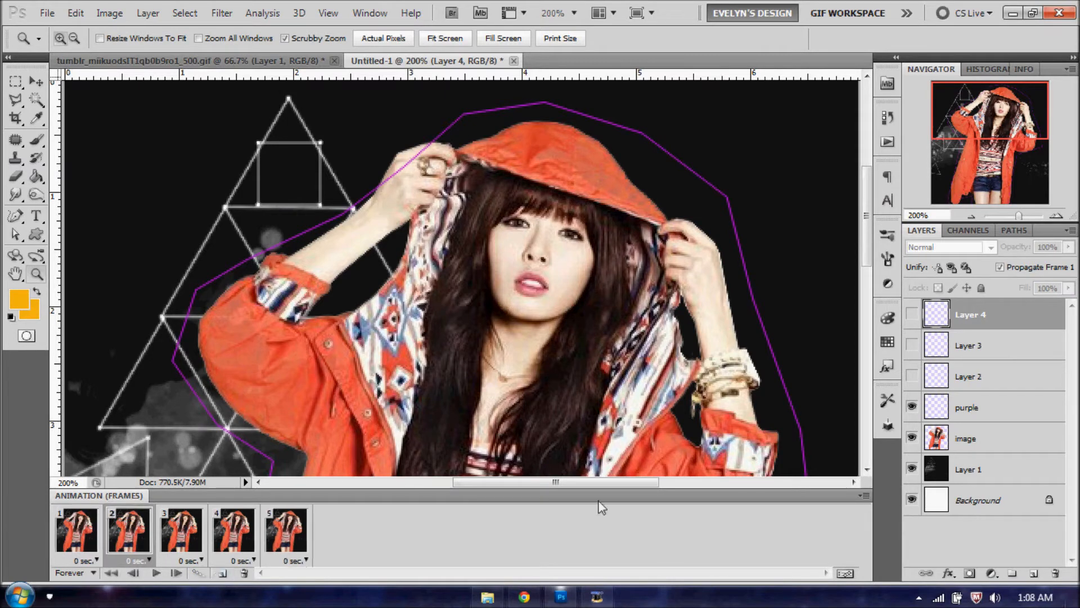
pyautogui.click(911, 376)
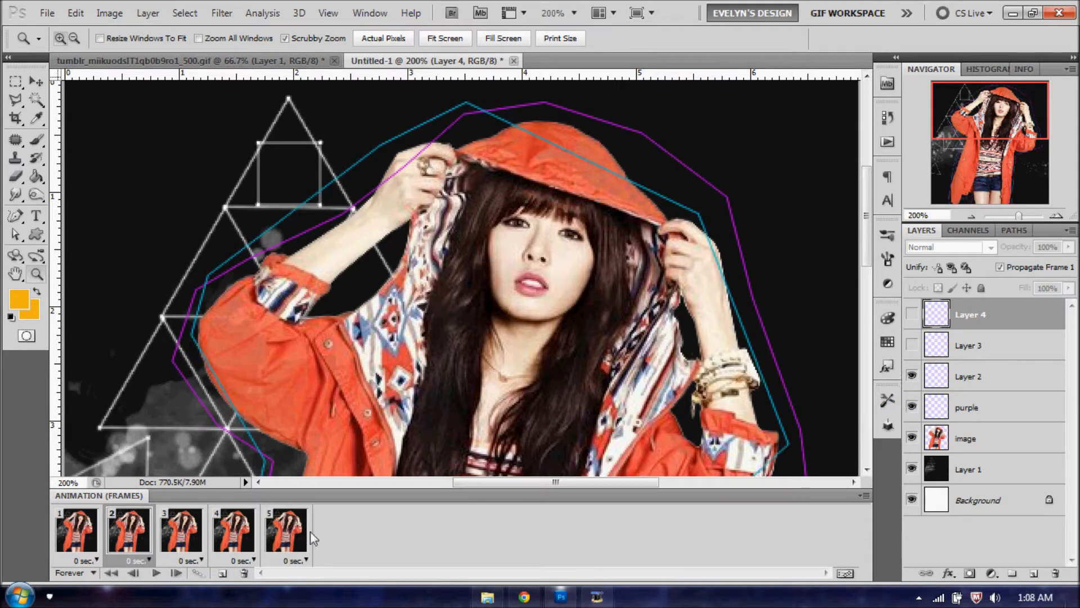
pyautogui.click(173, 536)
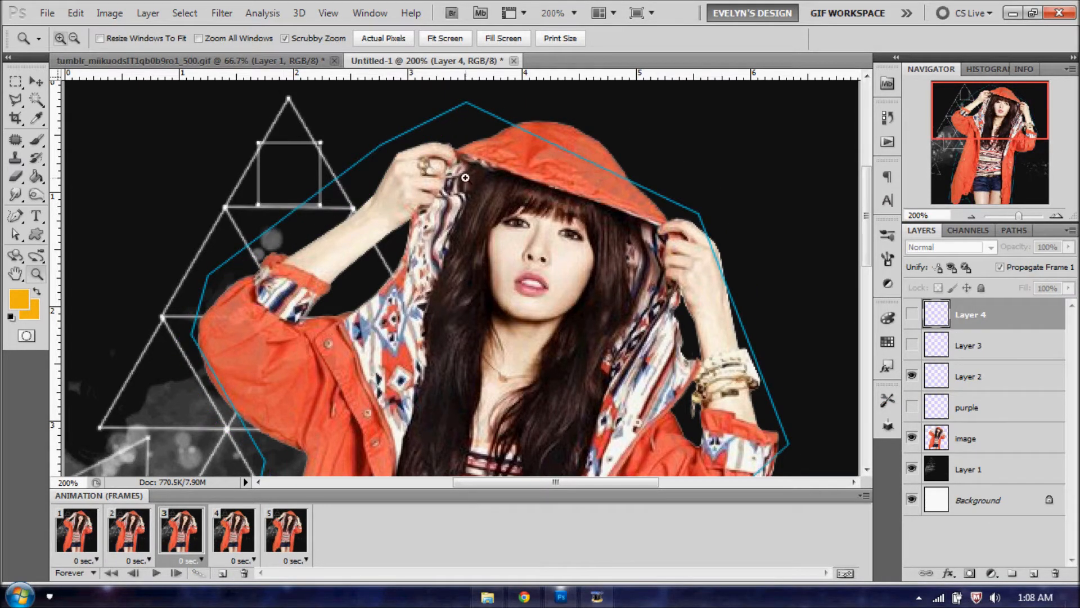
pyautogui.click(223, 574)
pyautogui.click(912, 345)
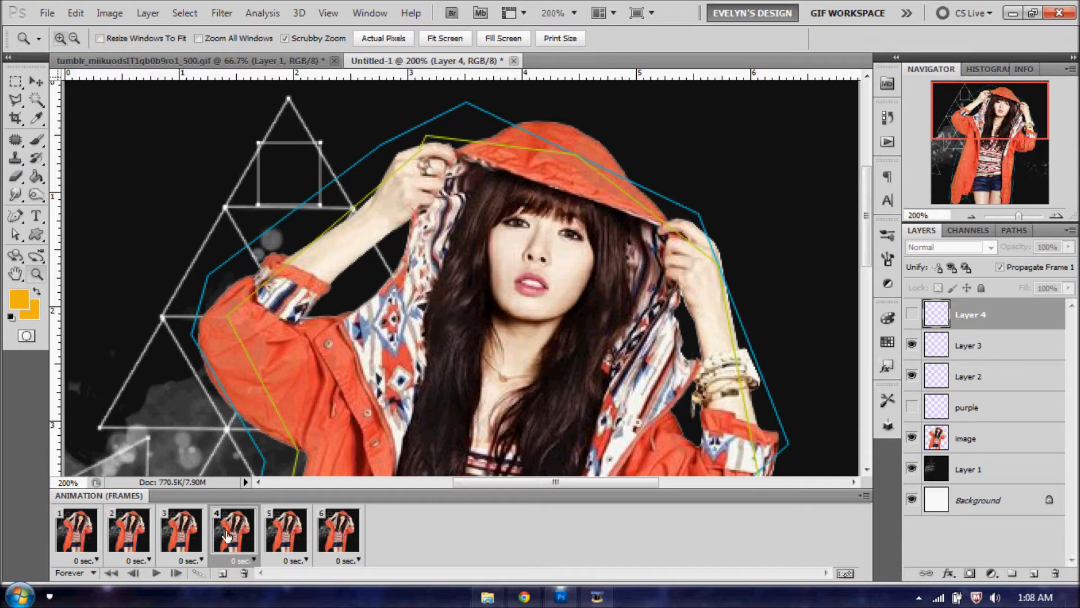
# Duplicate frame 5 and show the orange outline on Layer 4 together with Layer 3 in the copy
pyautogui.click(284, 533)
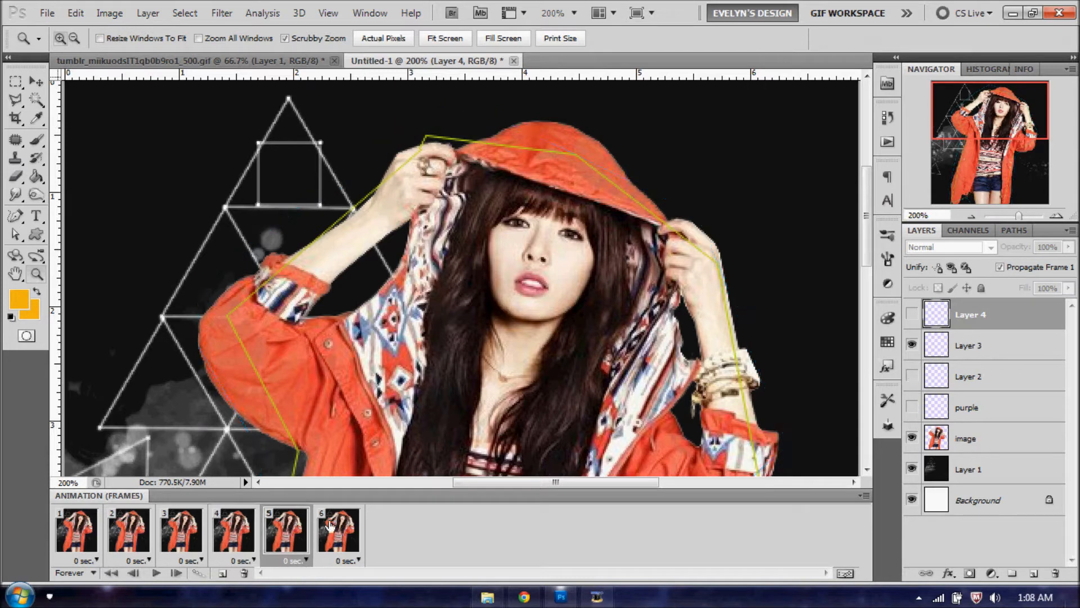
pyautogui.click(220, 574)
pyautogui.click(912, 314)
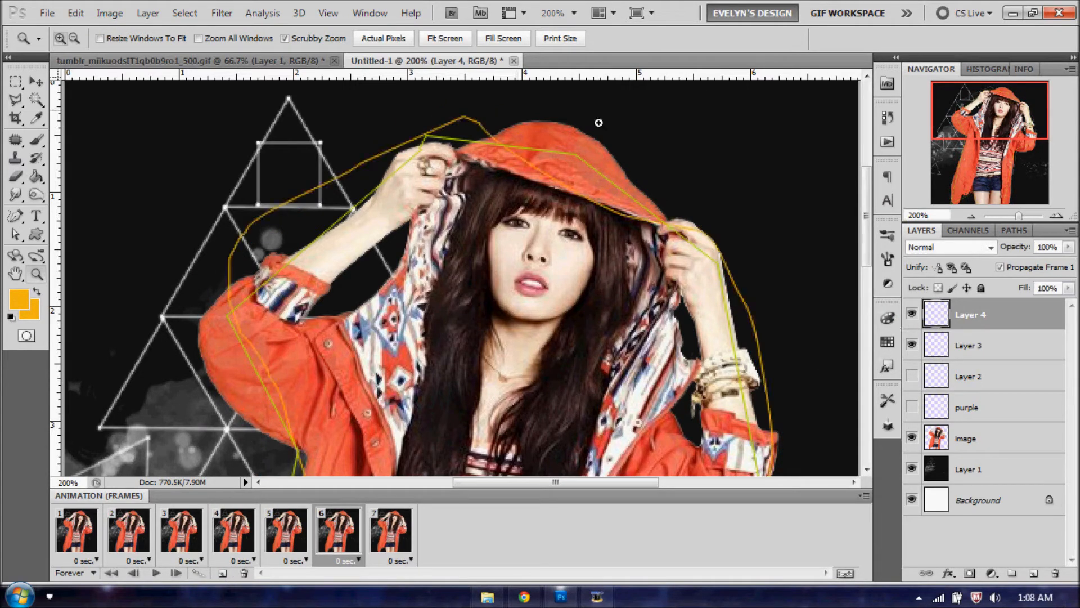
# Duplicate frame 7 and show the purple outline together with Layer 4 in the copy
pyautogui.click(390, 538)
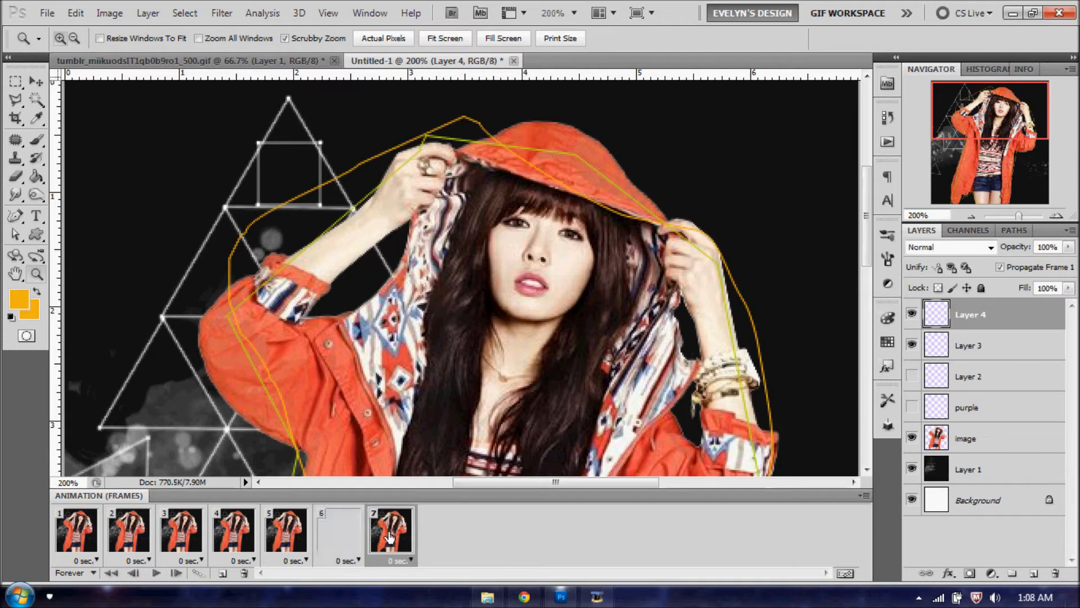
pyautogui.click(244, 573)
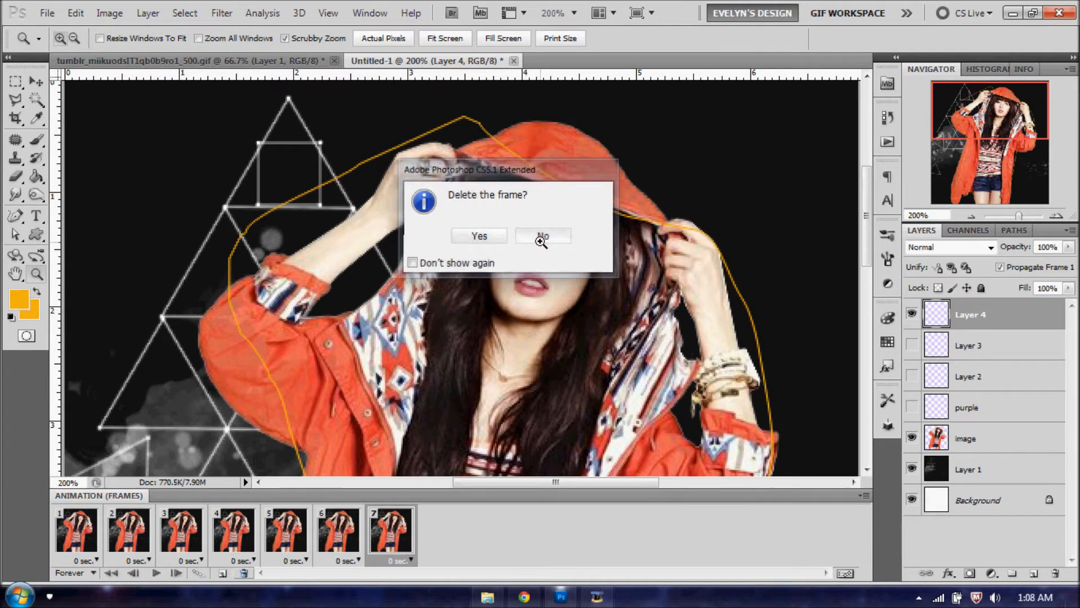
pyautogui.click(542, 237)
pyautogui.click(223, 573)
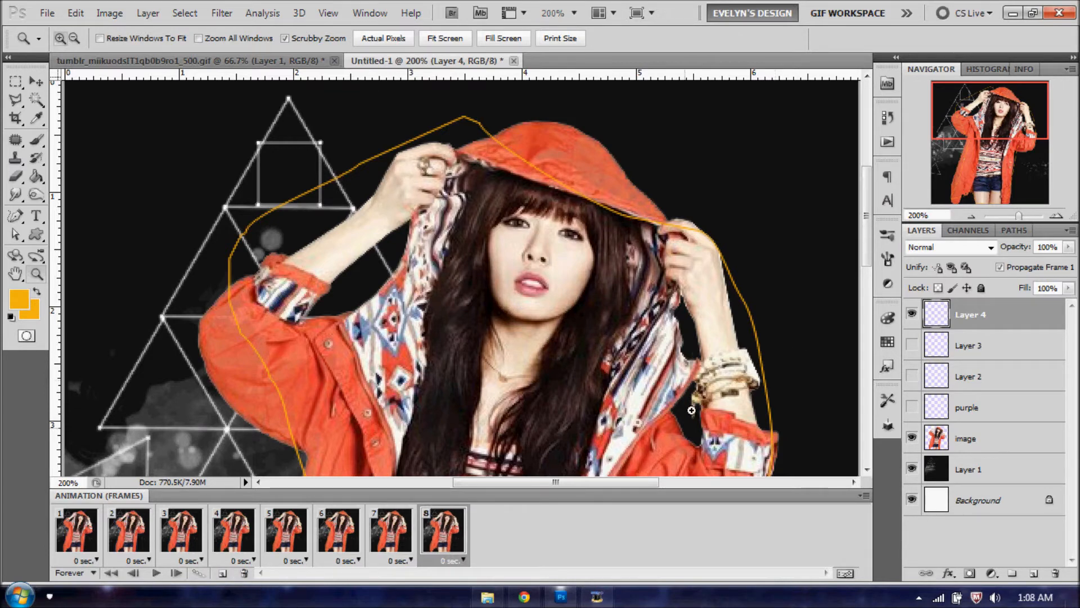
pyautogui.click(912, 408)
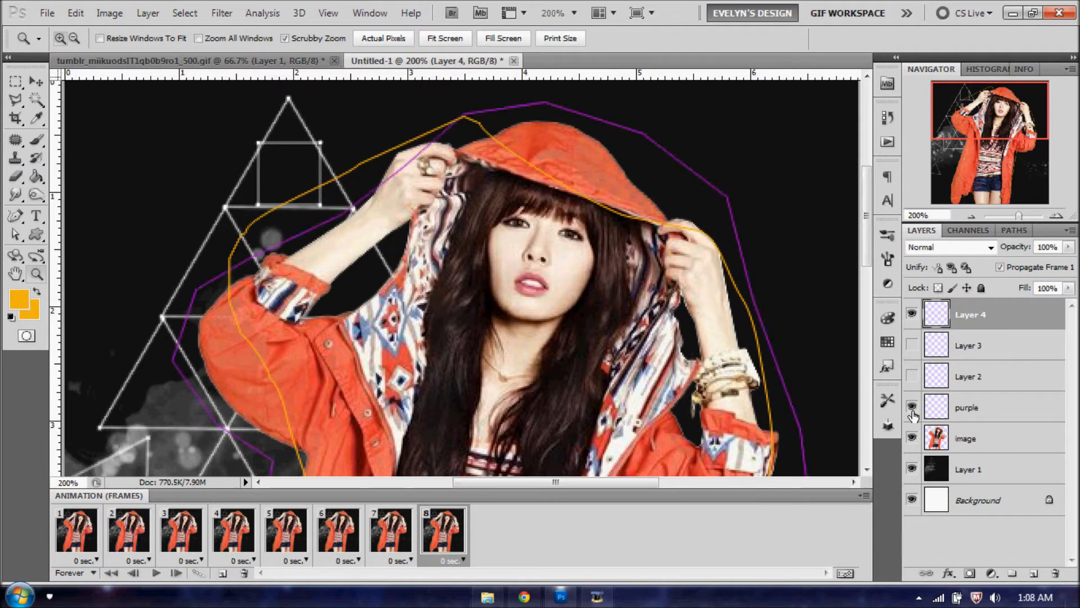
# Step through the animation frames from frame 1 to check the outlines in each, including around the lower body
pyautogui.click(102, 537)
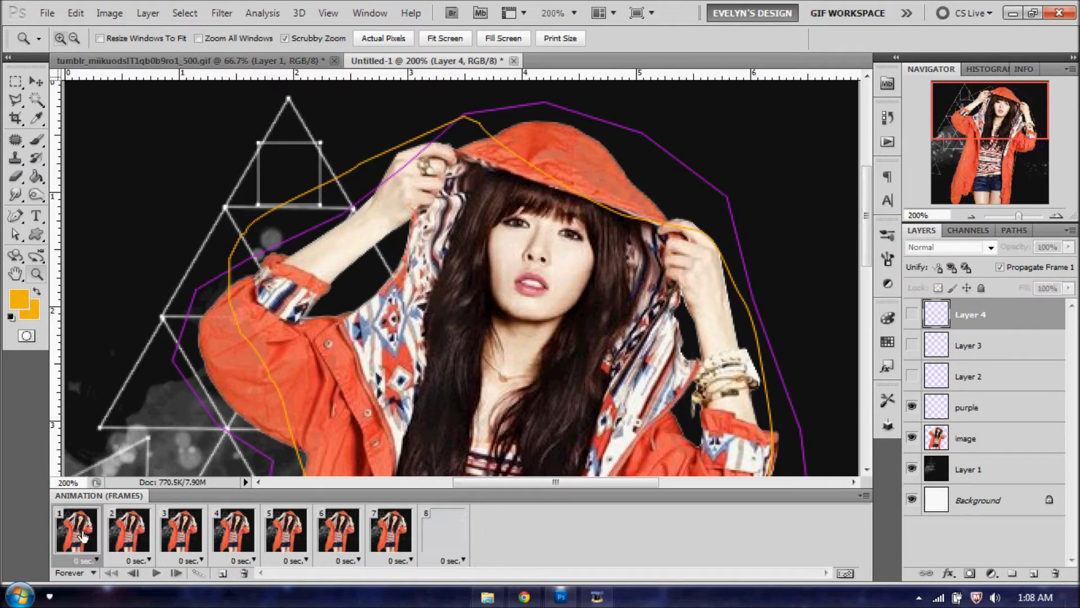
pyautogui.click(177, 573)
pyautogui.click(178, 573)
pyautogui.click(178, 573)
pyautogui.click(178, 574)
pyautogui.click(178, 573)
pyautogui.click(178, 573)
pyautogui.moveTo(962, 120); pyautogui.dragTo(1000, 168)
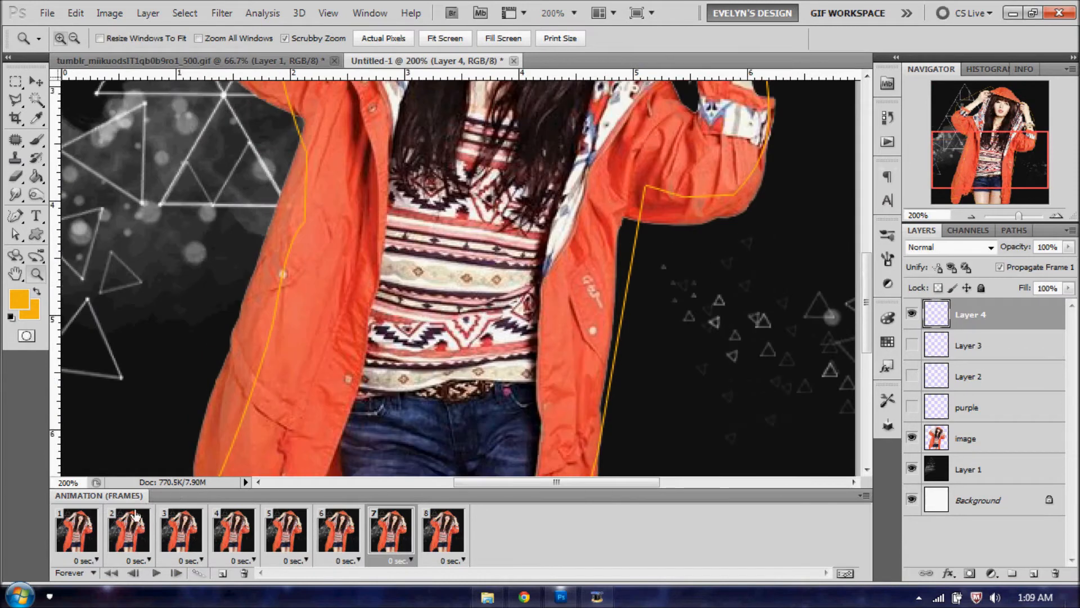
pyautogui.click(84, 524)
pyautogui.scroll(3, 734, 356)
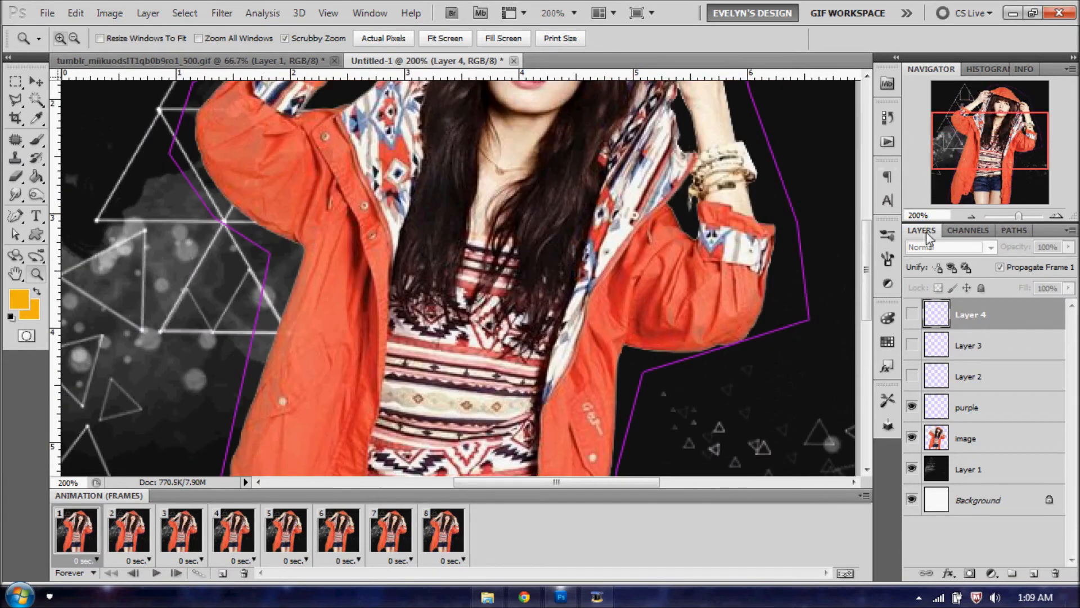
# Add the text HYUNA beside the woman's shorts in the lower part of the image and set its size to 51 pt
pyautogui.click(971, 217)
pyautogui.click(972, 217)
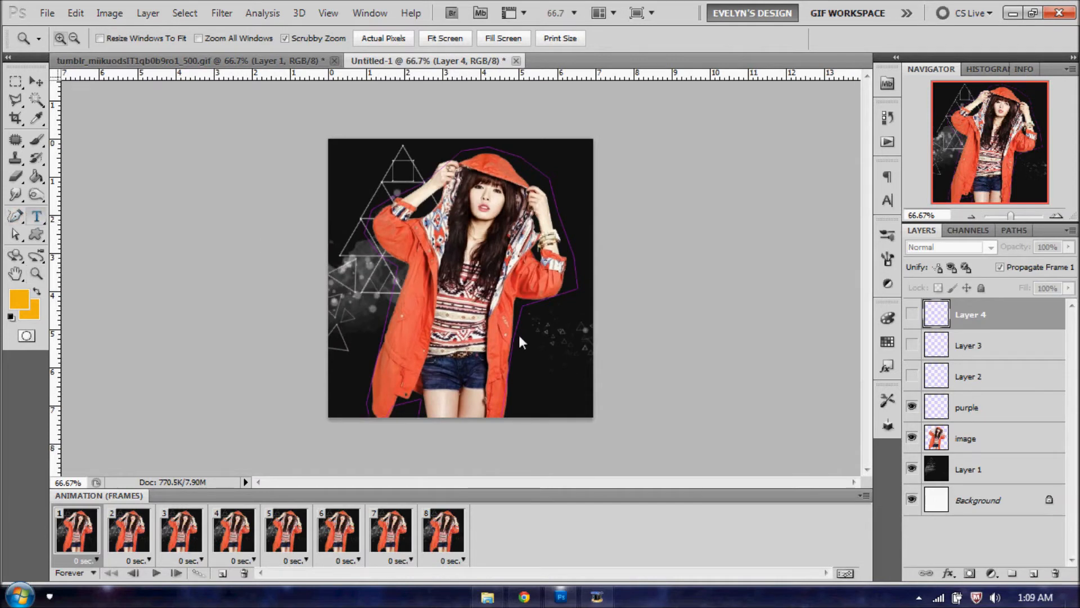
pyautogui.press('t')
pyautogui.click(499, 376)
pyautogui.write('HYUNA')
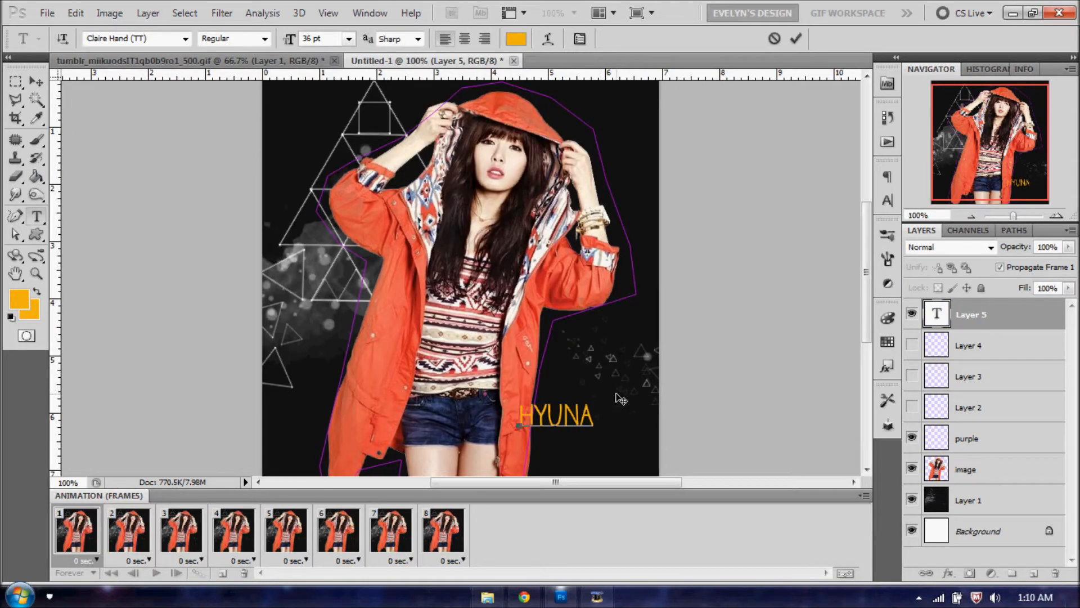
pyautogui.moveTo(608, 385); pyautogui.dragTo(619, 394)
pyautogui.hotkey('ctrl', 'a')
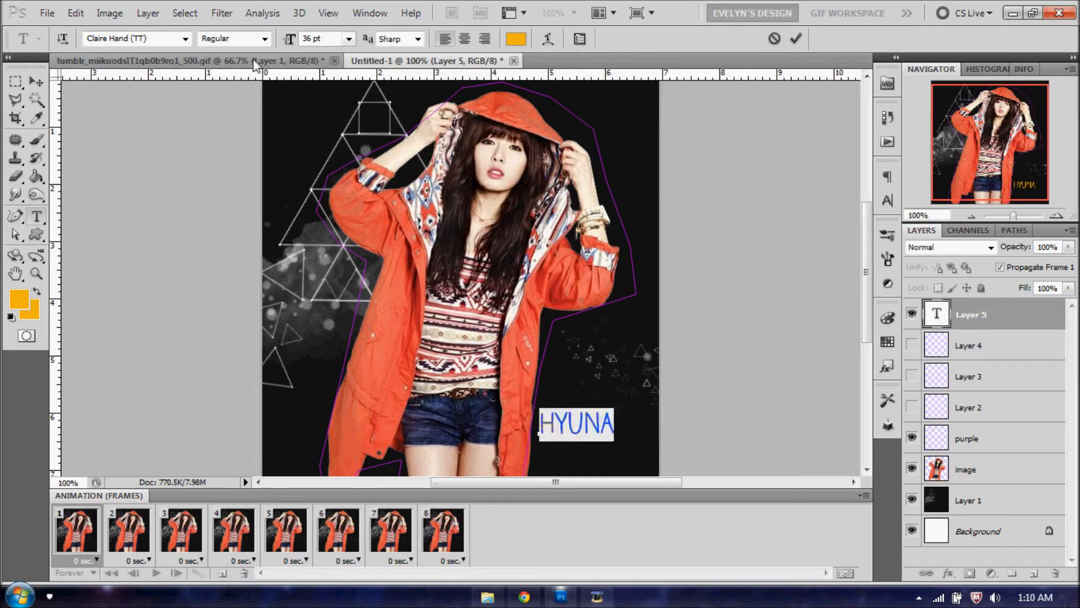
pyautogui.moveTo(287, 39); pyautogui.dragTo(296, 39)
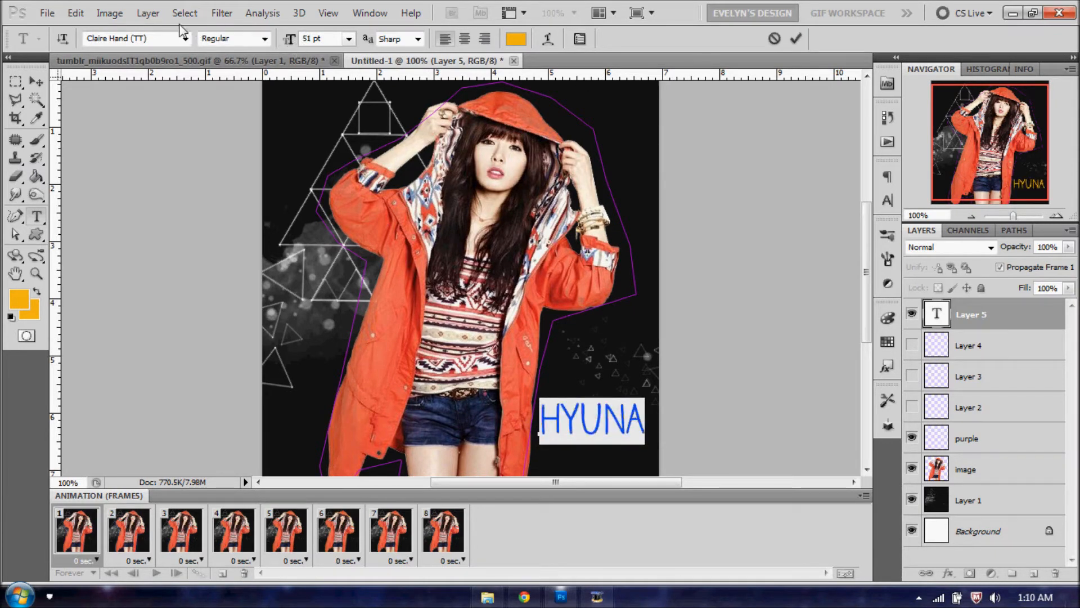
# Try the Clingy font on the HYUNA text and restore Claire Hand (TT)
pyautogui.click(186, 38)
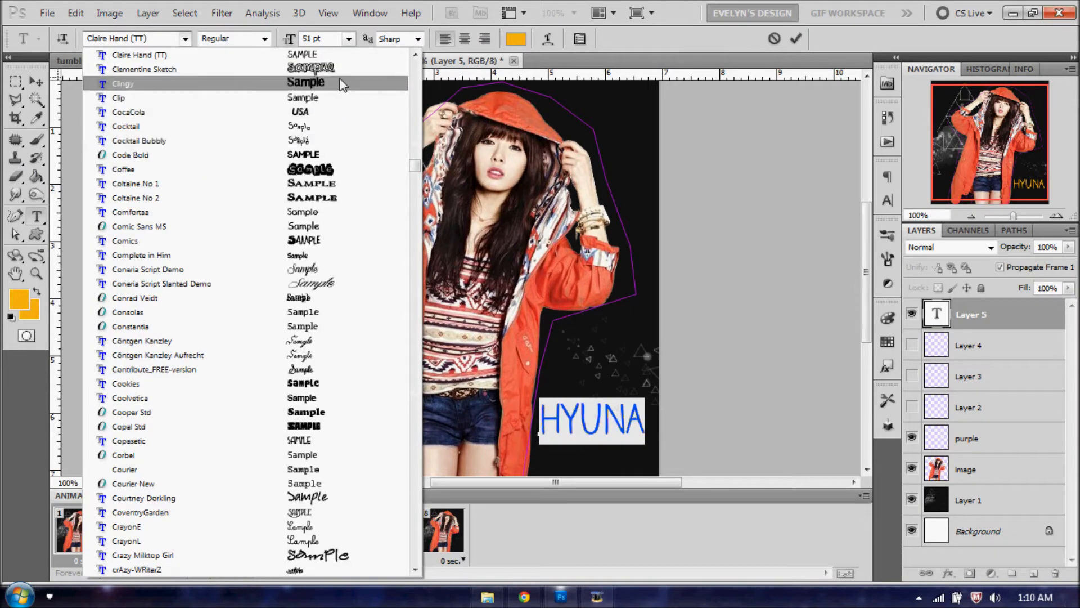
pyautogui.click(341, 83)
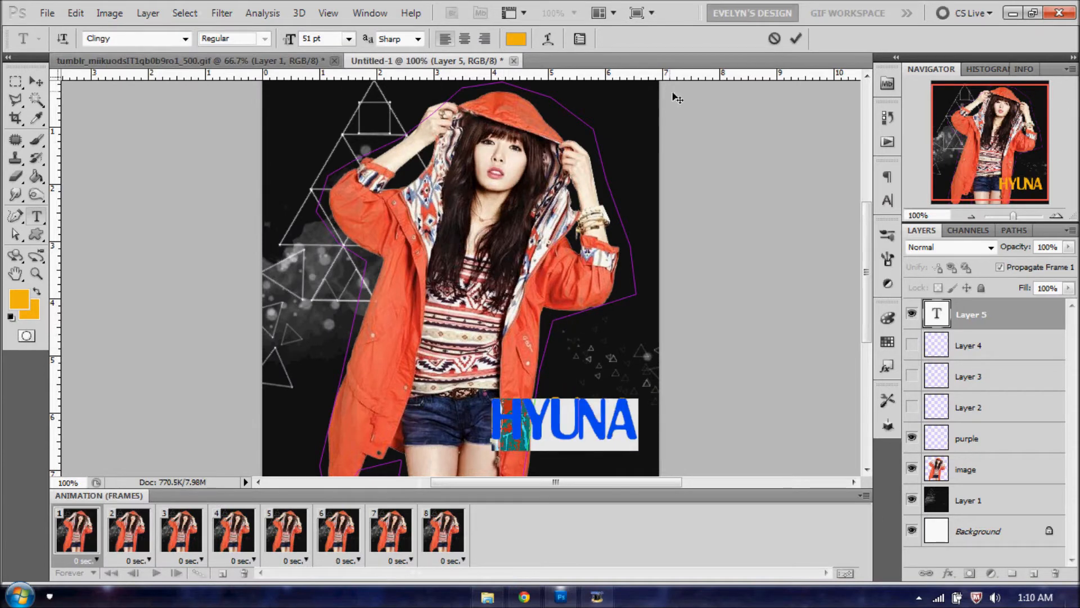
pyautogui.click(186, 38)
pyautogui.scroll(2, 204, 127)
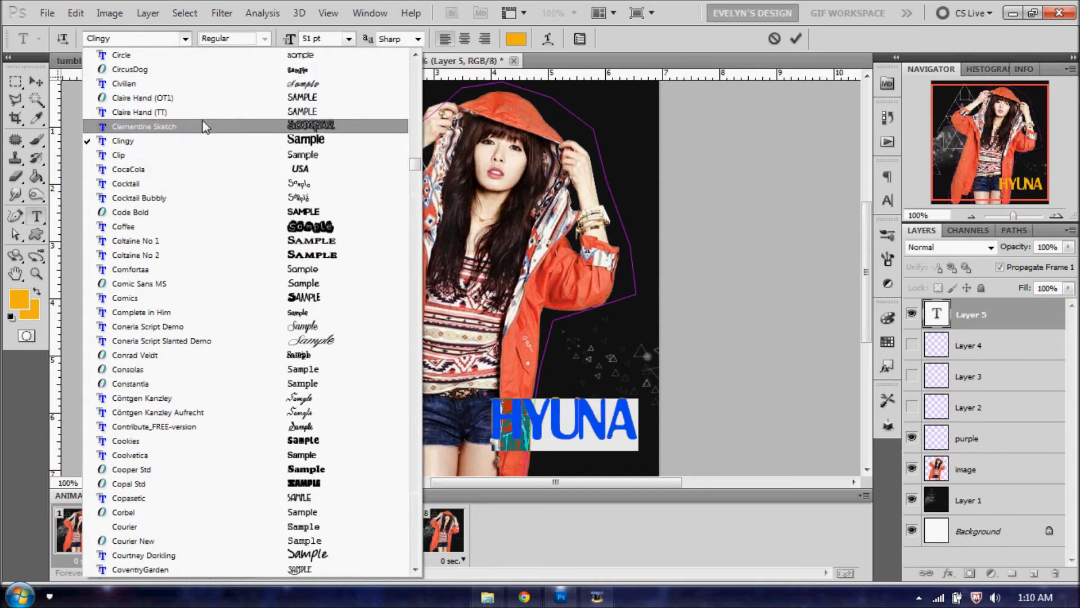
pyautogui.click(207, 112)
# Tilt the HYUNA text slightly counterclockwise and set its size to 71 pt
pyautogui.press('ctrl')
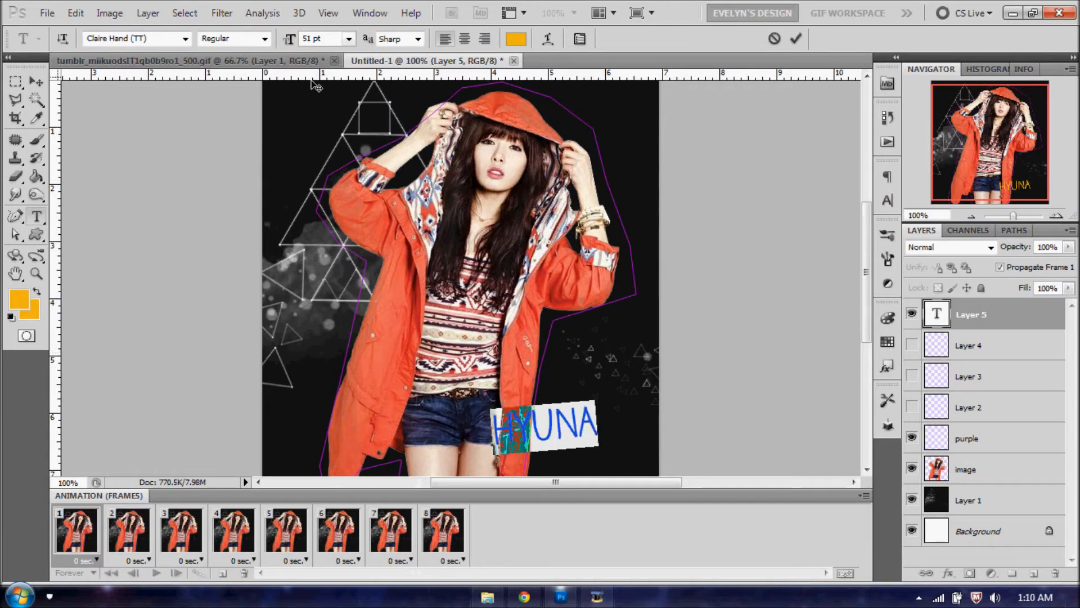
pyautogui.moveTo(290, 40); pyautogui.dragTo(302, 44)
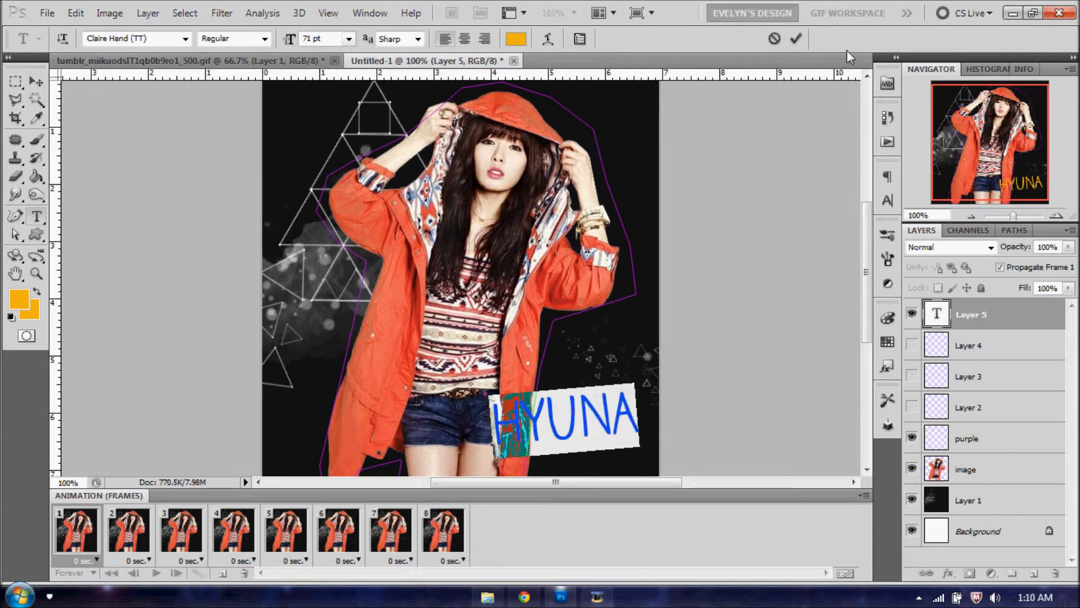
pyautogui.click(798, 38)
# Recolor the HYUNA text with the purple swatch b504d6
pyautogui.click(516, 38)
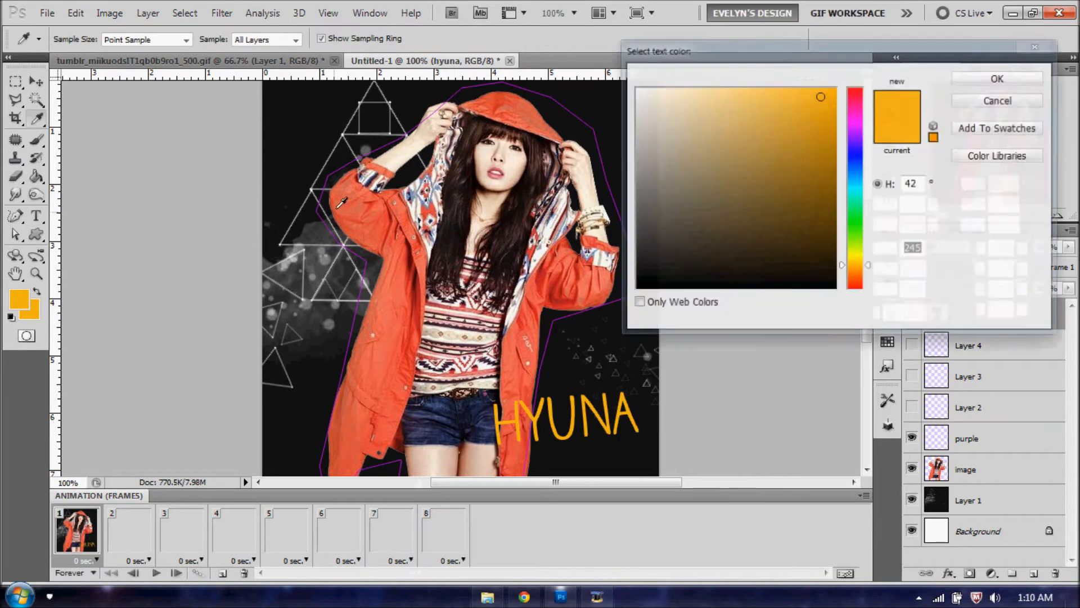
pyautogui.click(887, 342)
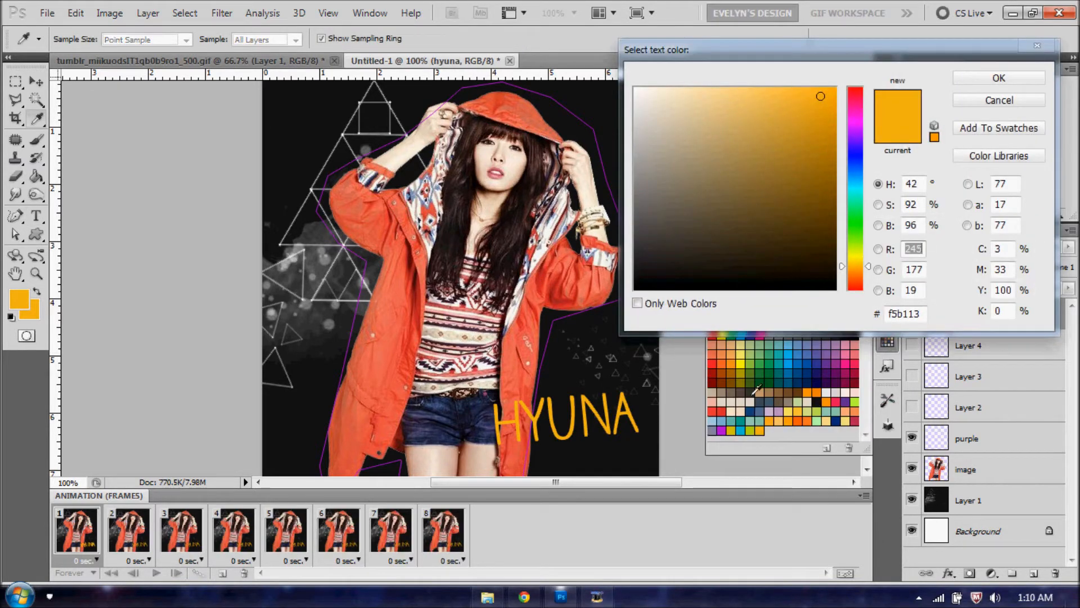
pyautogui.click(720, 429)
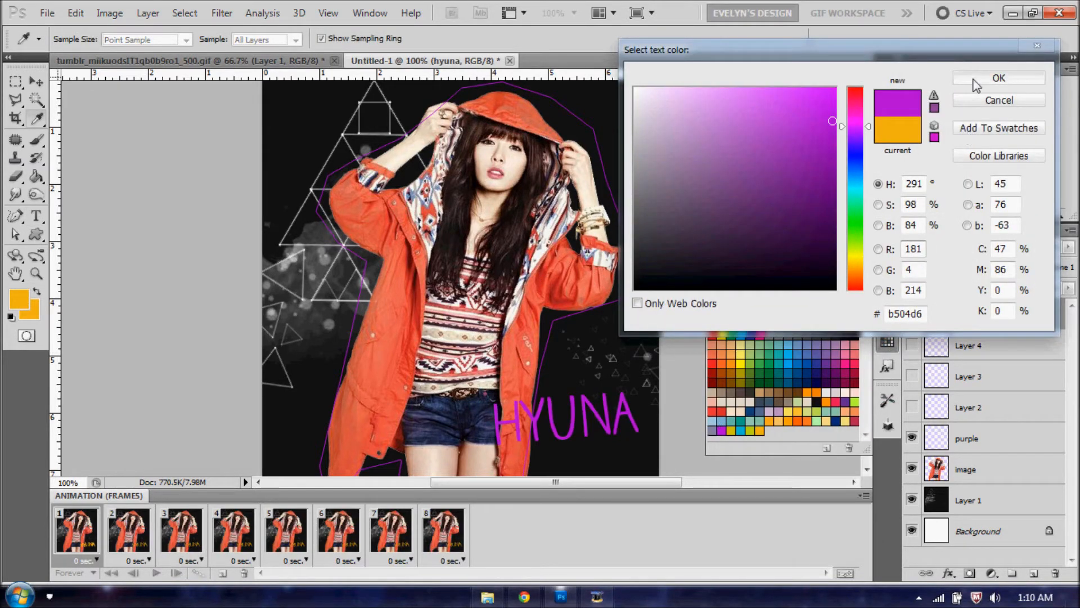
pyautogui.click(998, 77)
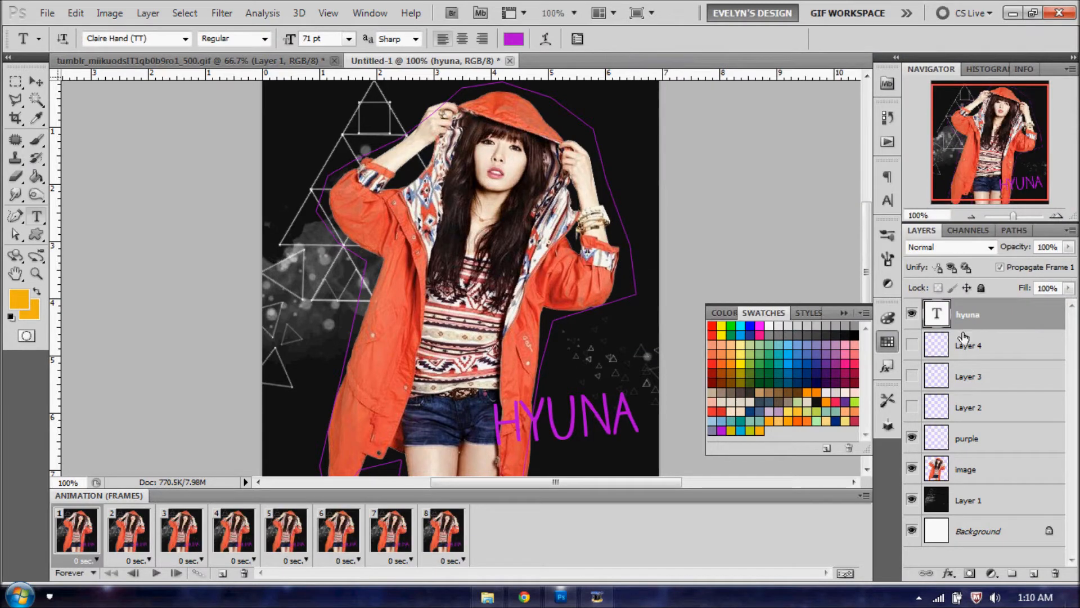
# In frame 2, load the HYUNA lettering as a selection and add a new layer above the text
pyautogui.click(118, 535)
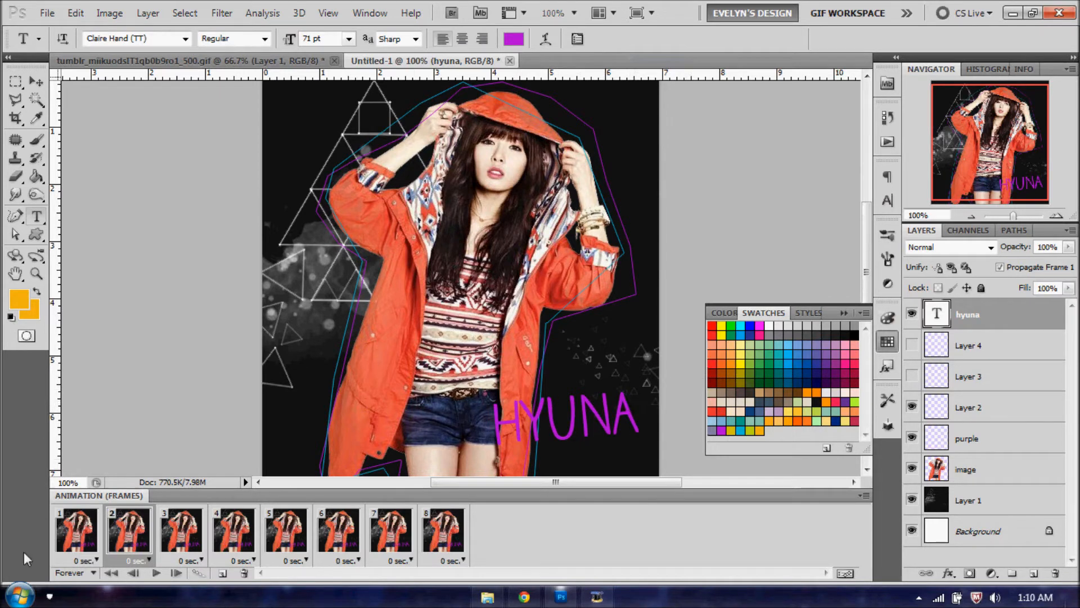
pyautogui.click(72, 529)
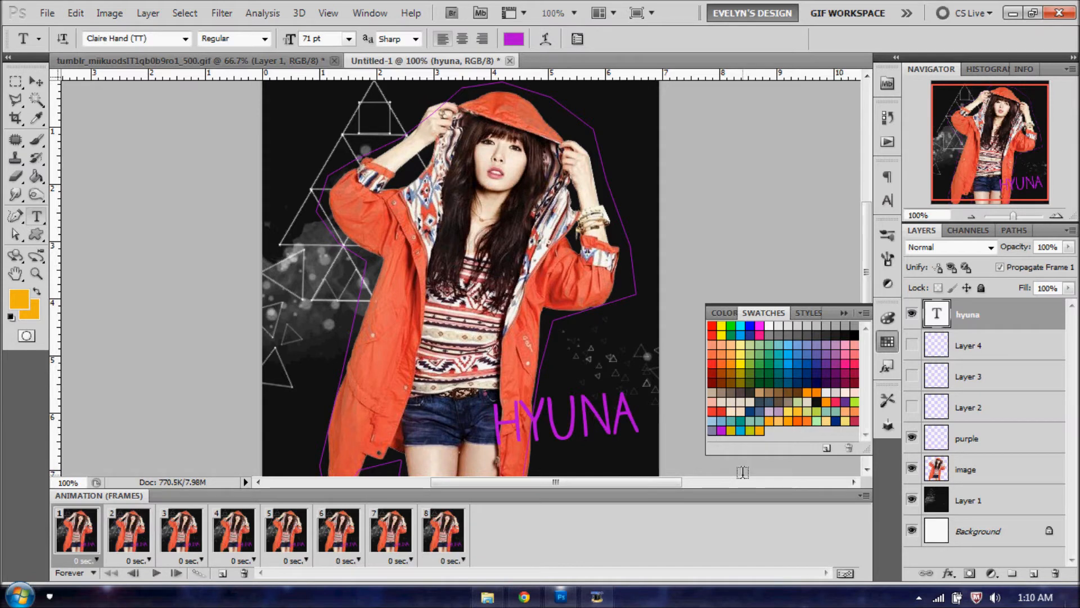
pyautogui.click(115, 543)
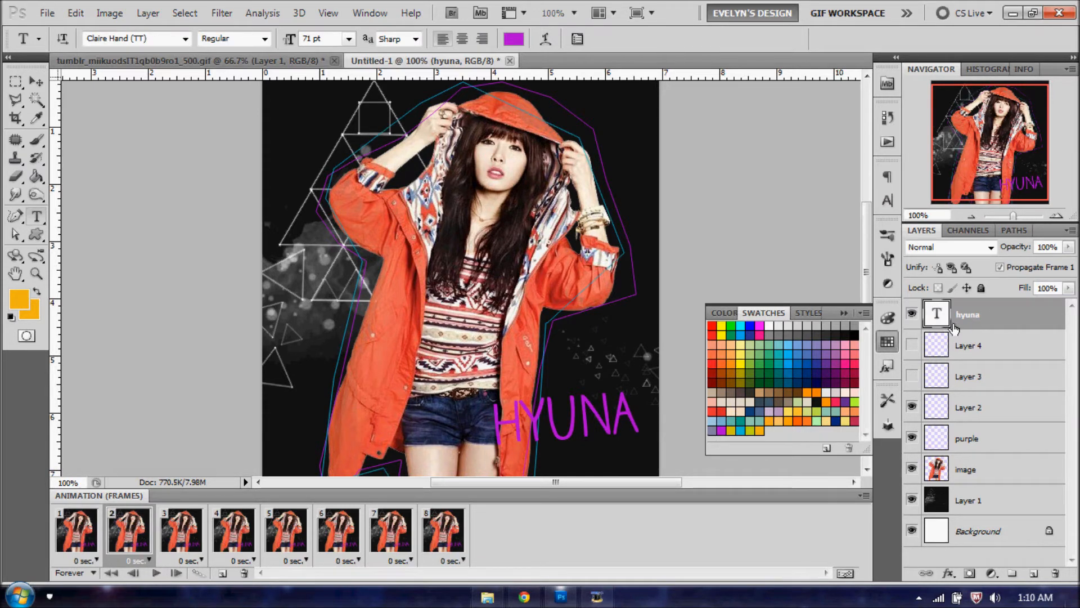
pyautogui.keyDown('ctrl'); pyautogui.click(937, 315); pyautogui.keyUp('ctrl')
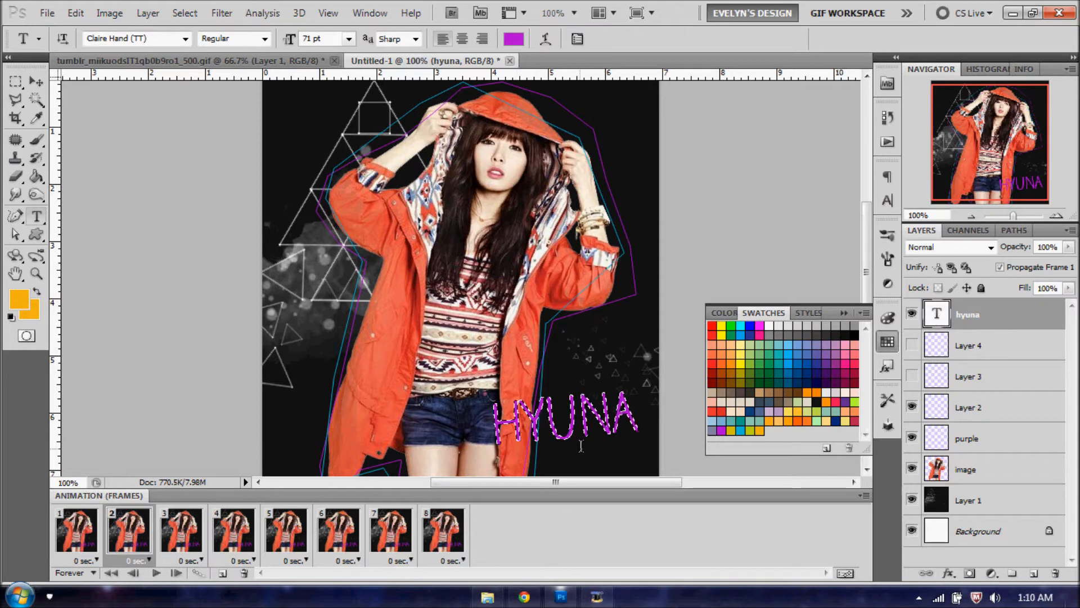
pyautogui.click(1032, 576)
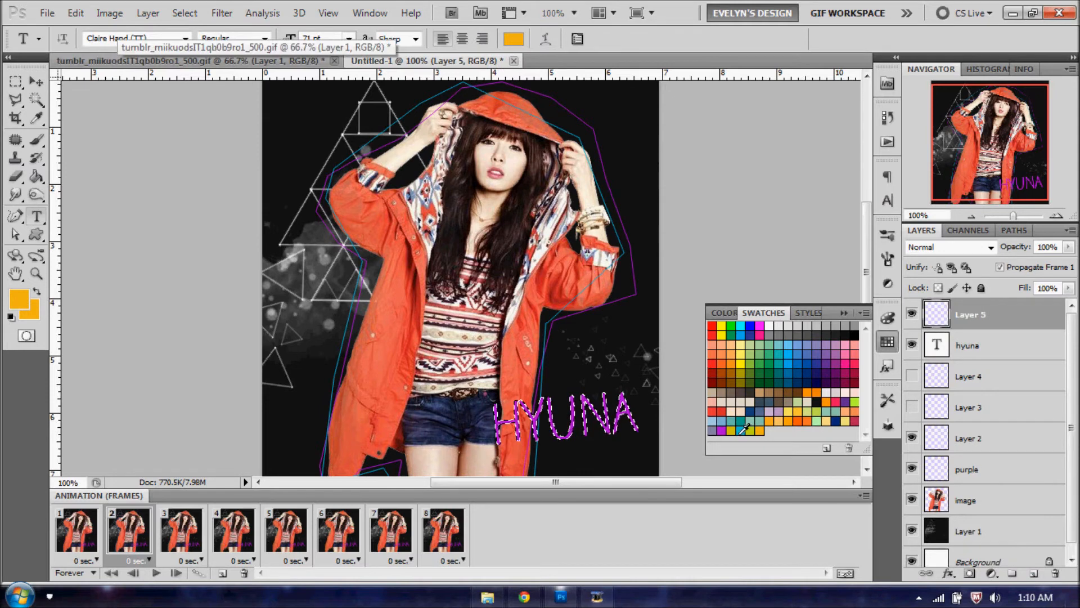
# Stroke the lettering selection 1 px wide in orange, centered, on the new layer, and offset the deselected outline slightly up and left
pyautogui.click(741, 436)
pyautogui.click(675, 223)
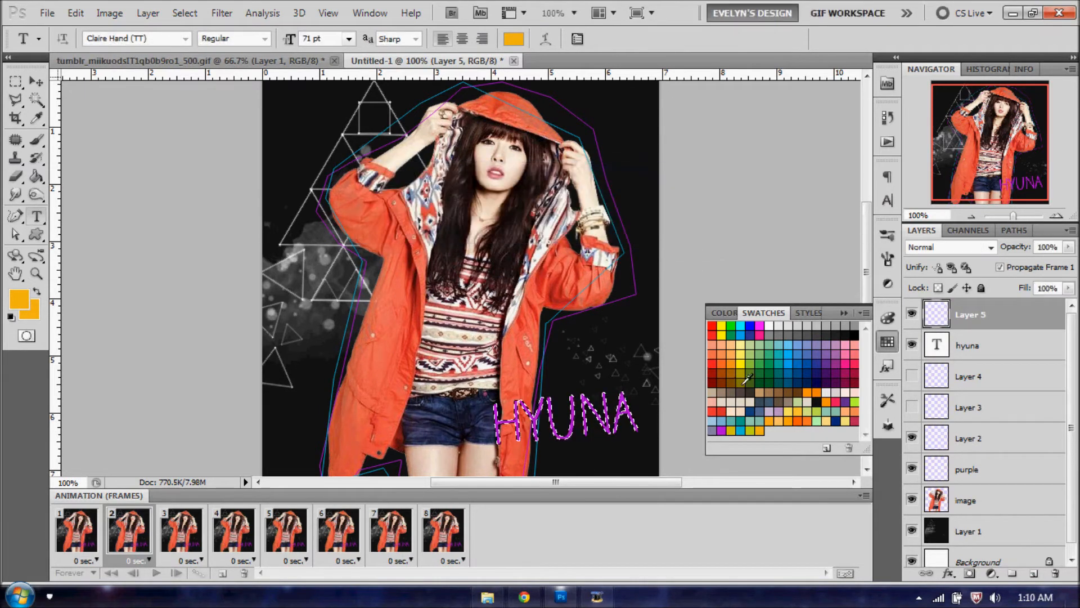
pyautogui.click(77, 14)
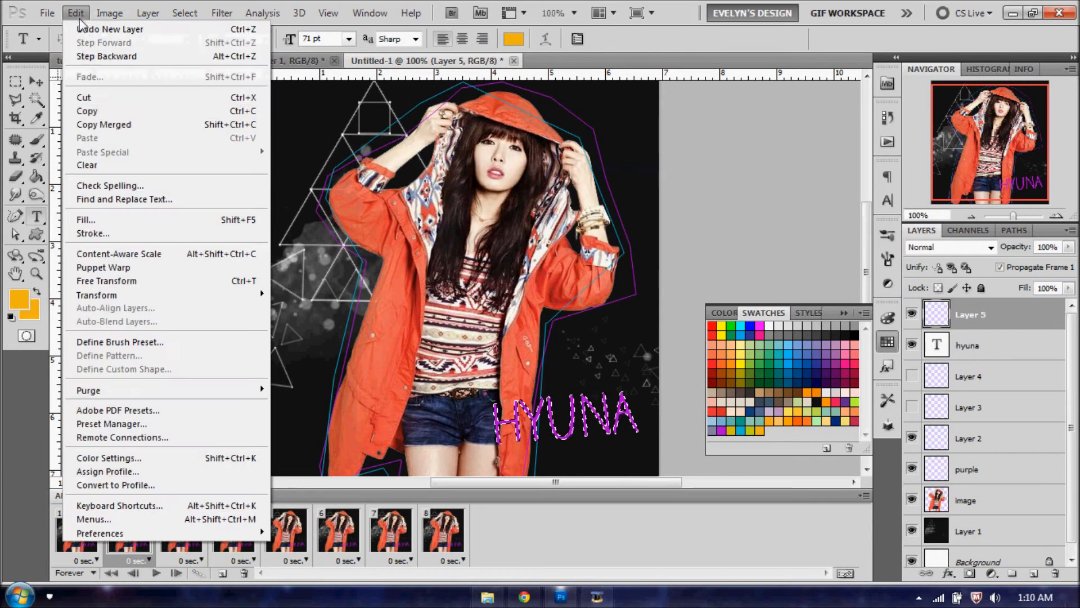
pyautogui.click(127, 232)
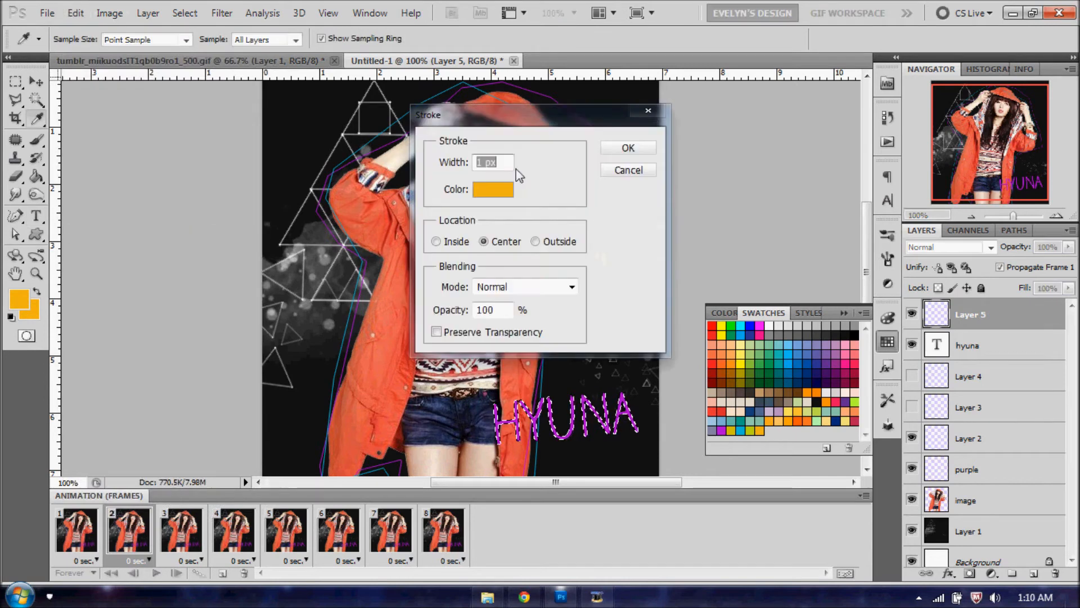
pyautogui.click(625, 148)
pyautogui.hotkey('ctrl', 'd')
pyautogui.click(36, 82)
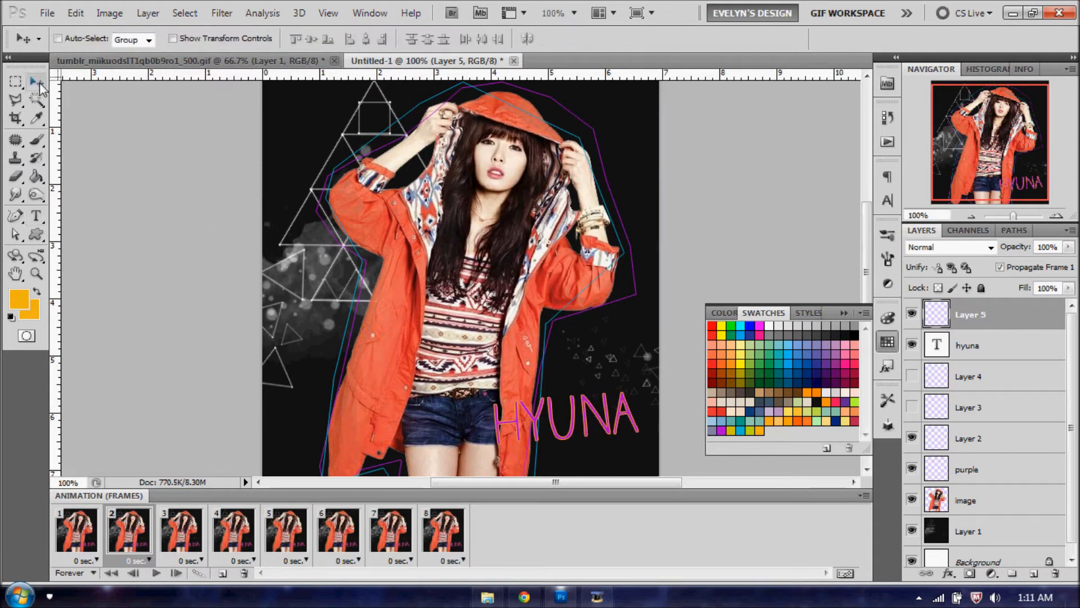
pyautogui.moveTo(563, 435); pyautogui.dragTo(555, 427)
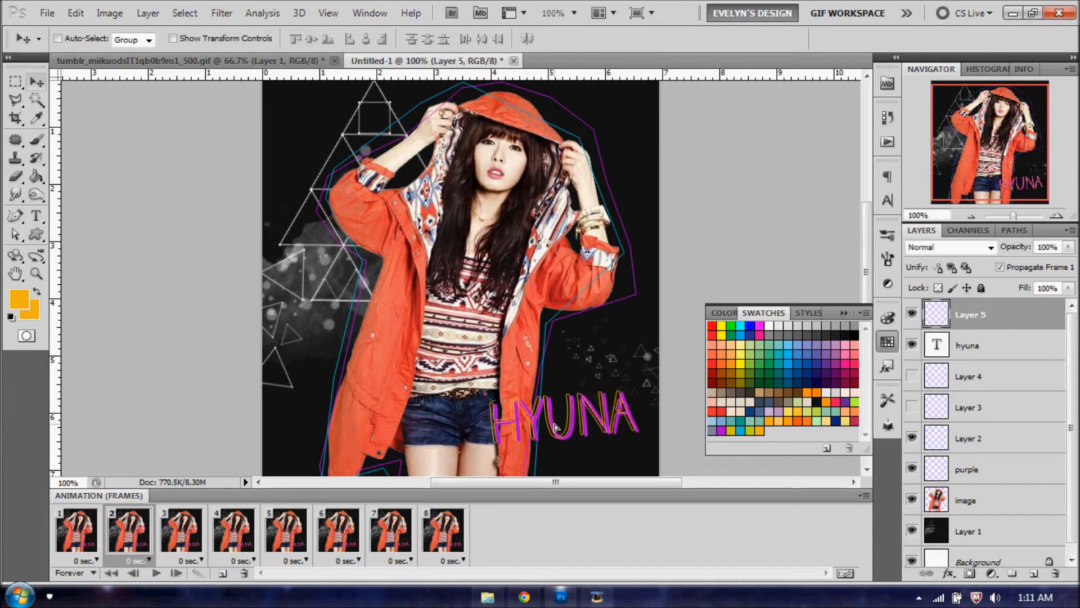
# Hide the lettering outline on Layer 5 in frame 1 and show it in frame 2
pyautogui.click(85, 533)
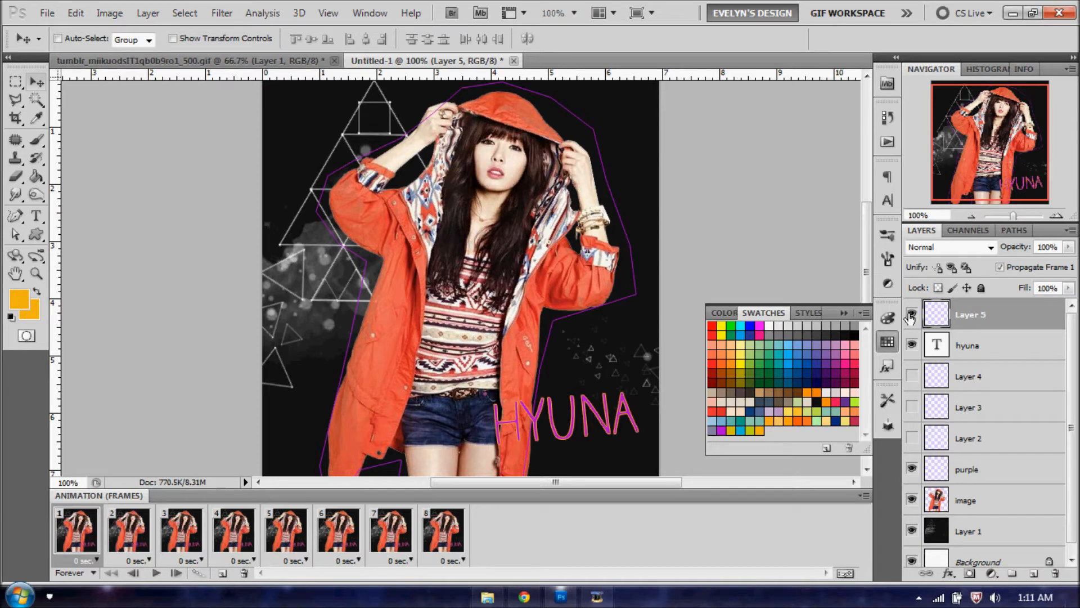
pyautogui.click(911, 314)
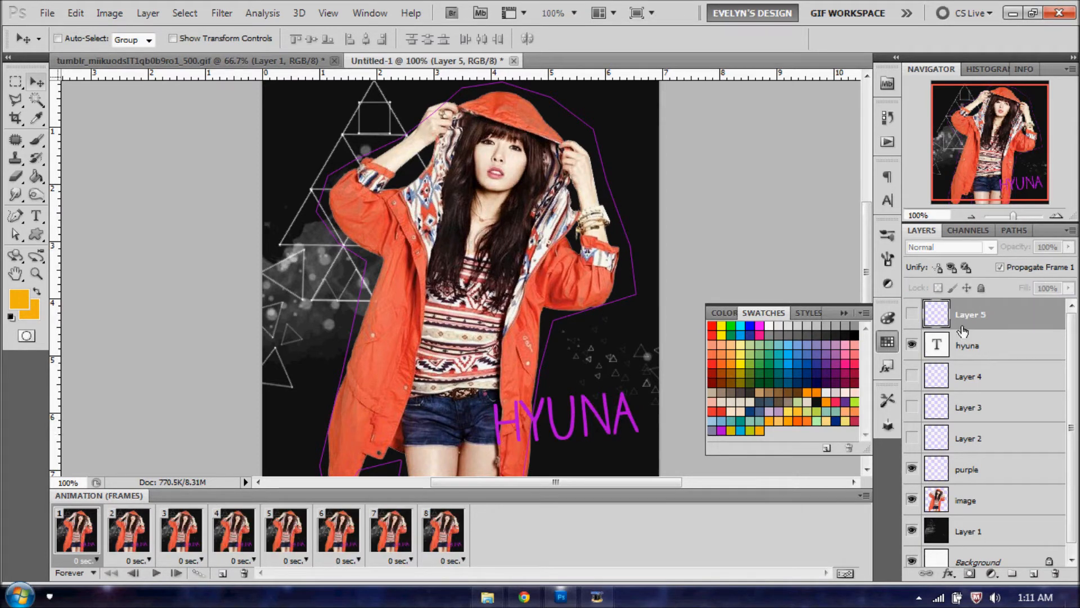
pyautogui.click(119, 535)
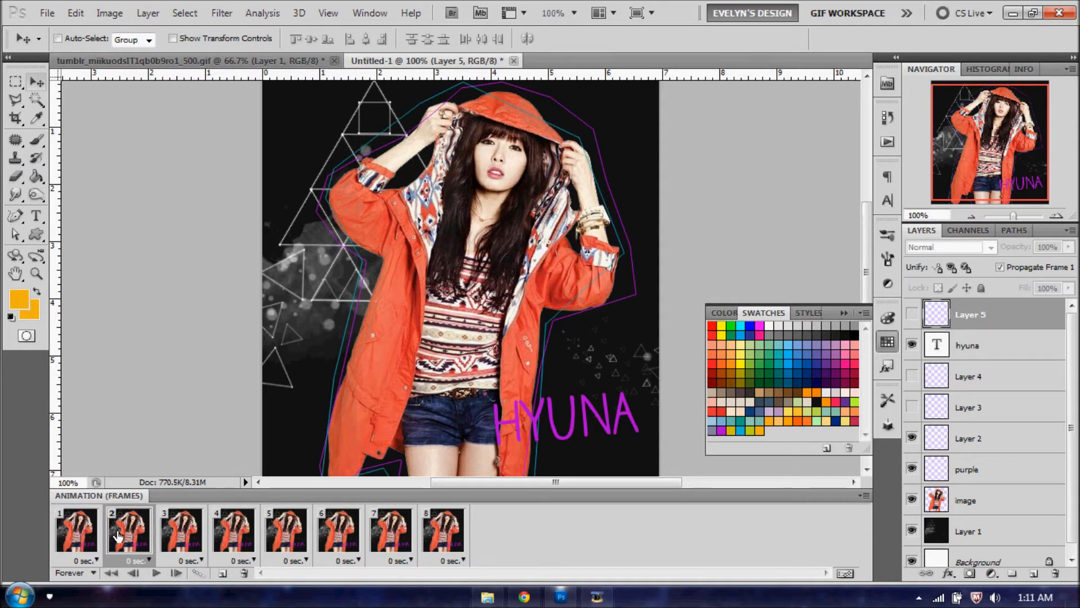
pyautogui.click(912, 315)
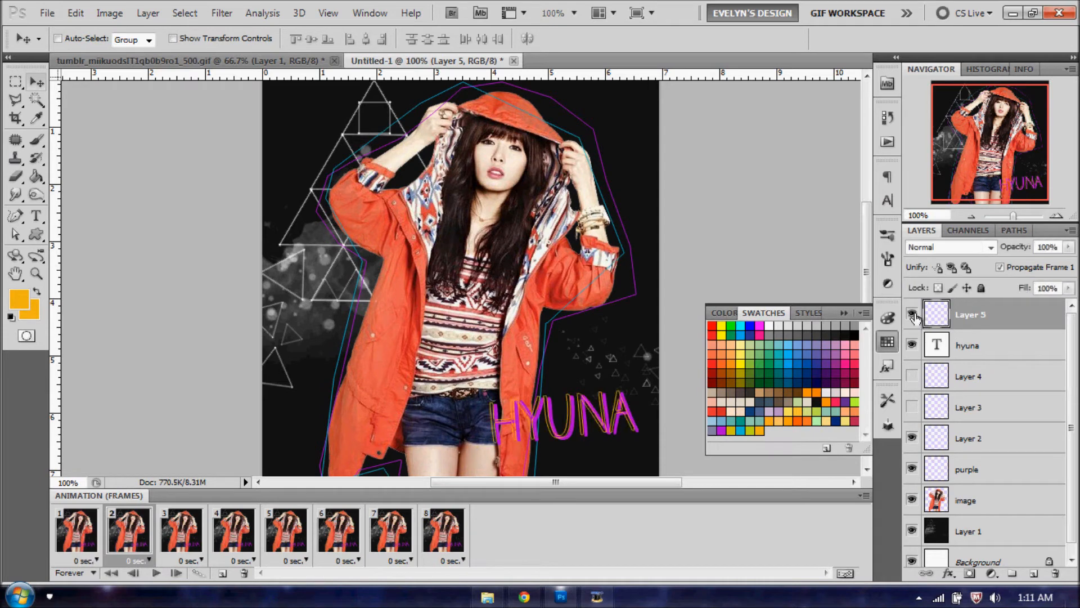
pyautogui.click(72, 538)
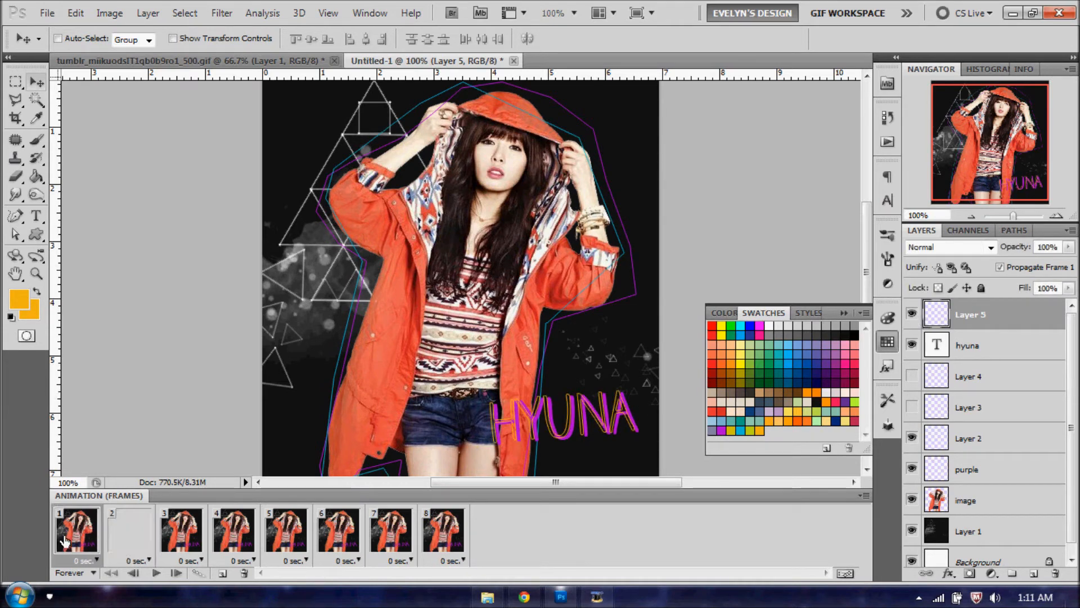
pyautogui.click(137, 529)
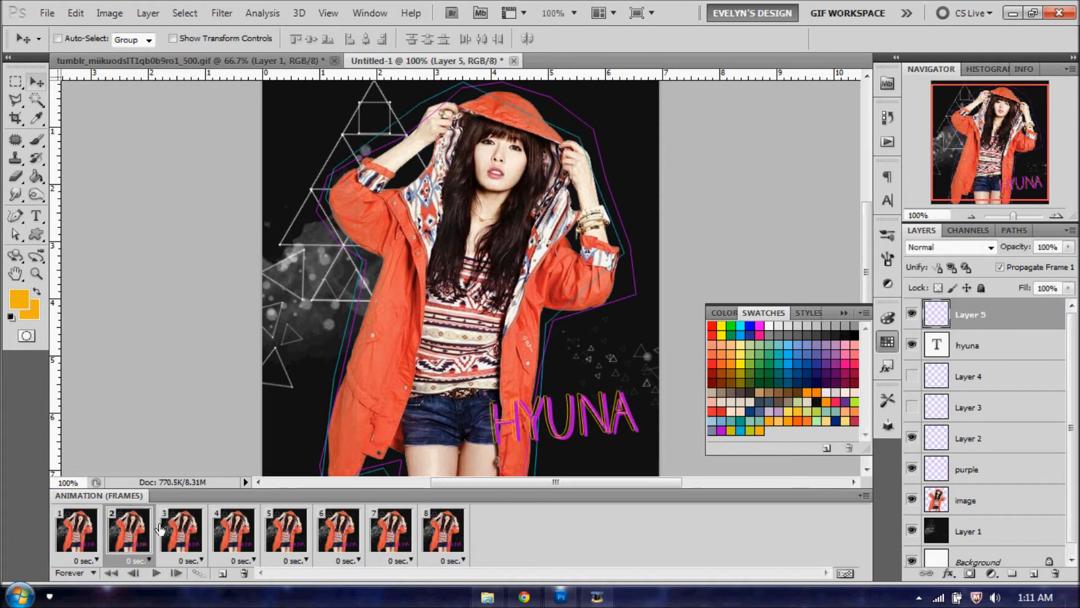
# In frame 3, show the lettering outline on Layer 5 and recolor it with a Color Overlay using the yellow-green swatch
pyautogui.click(177, 530)
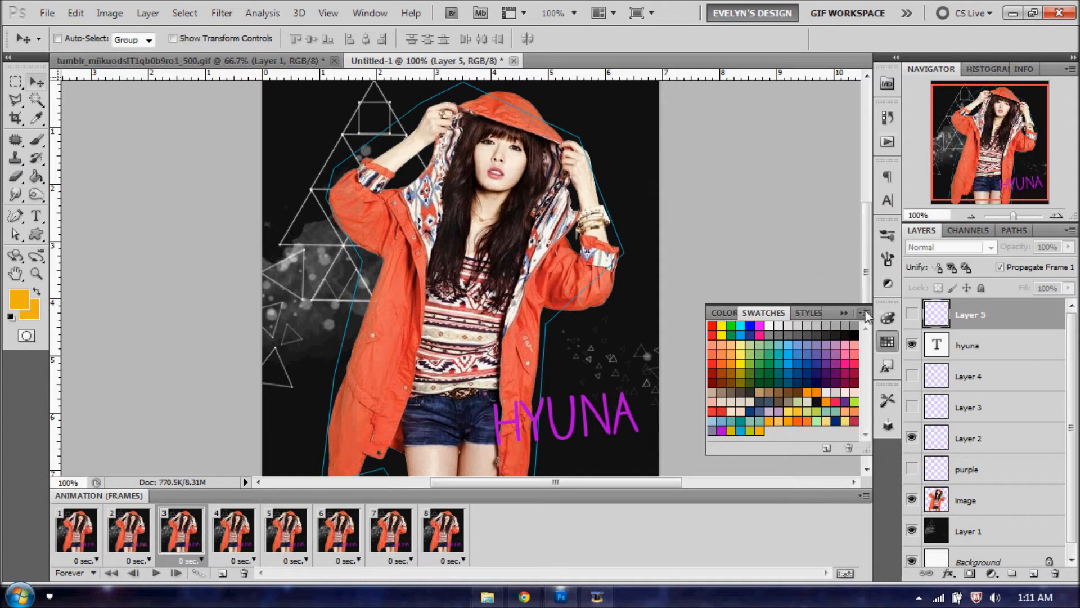
pyautogui.click(912, 314)
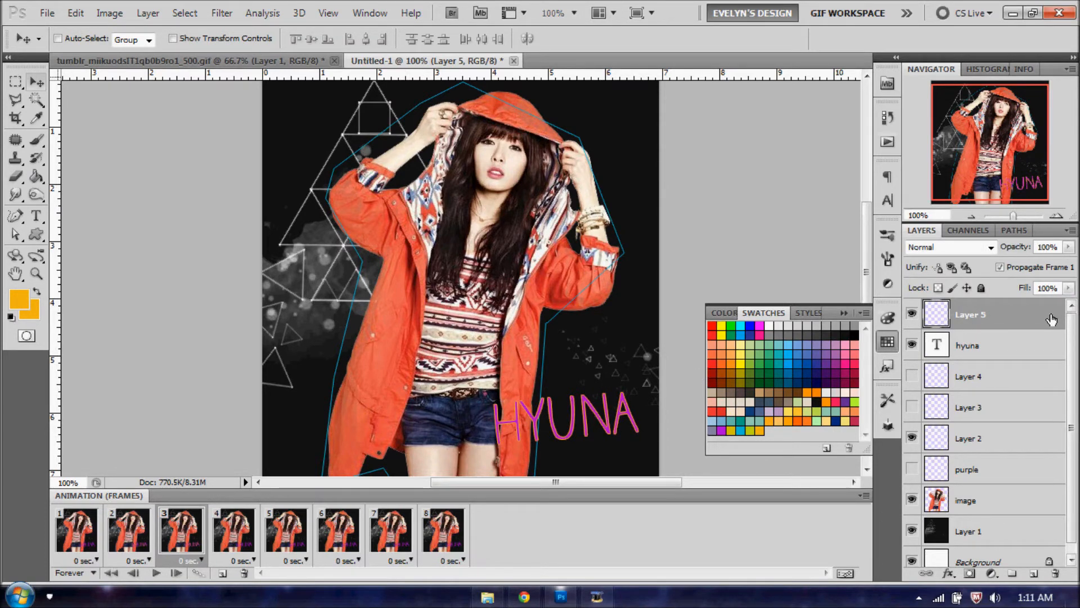
pyautogui.doubleClick(1013, 315)
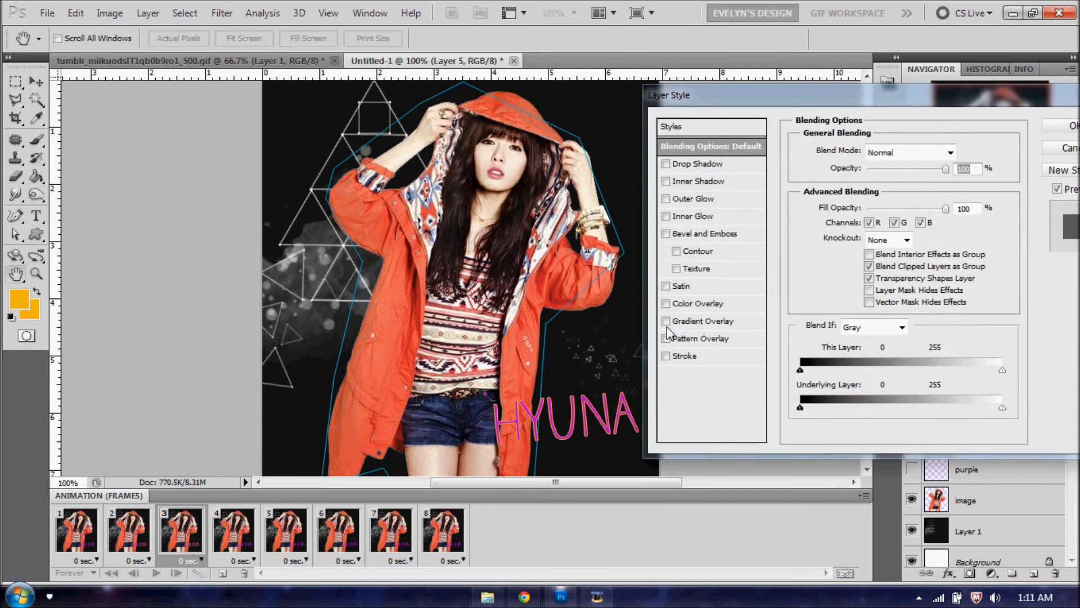
pyautogui.click(710, 303)
pyautogui.moveTo(787, 101); pyautogui.dragTo(662, 24)
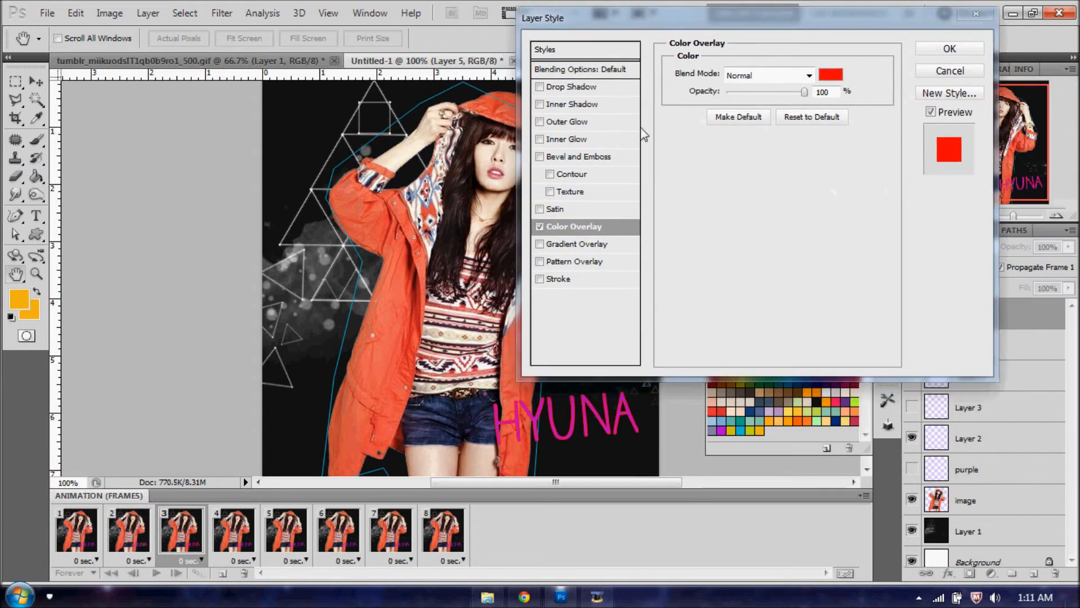
pyautogui.click(830, 74)
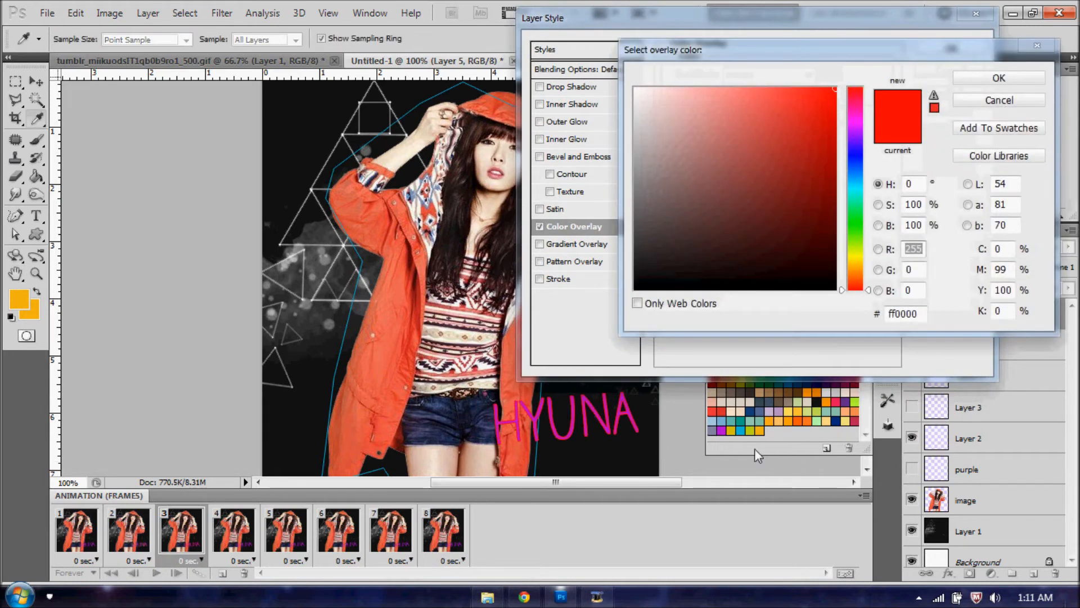
pyautogui.click(751, 430)
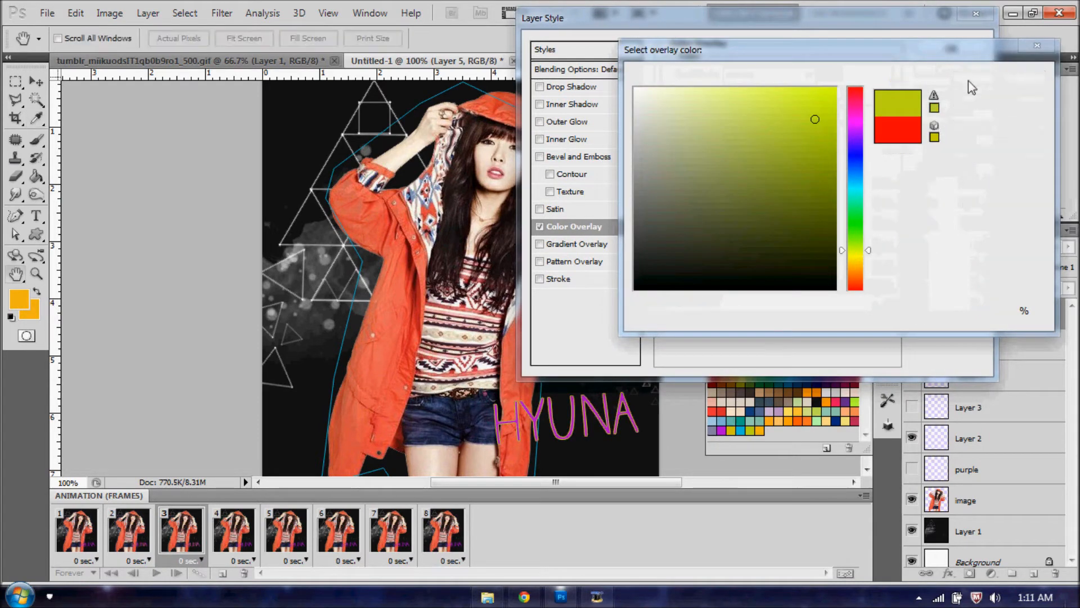
pyautogui.click(968, 80)
pyautogui.click(948, 50)
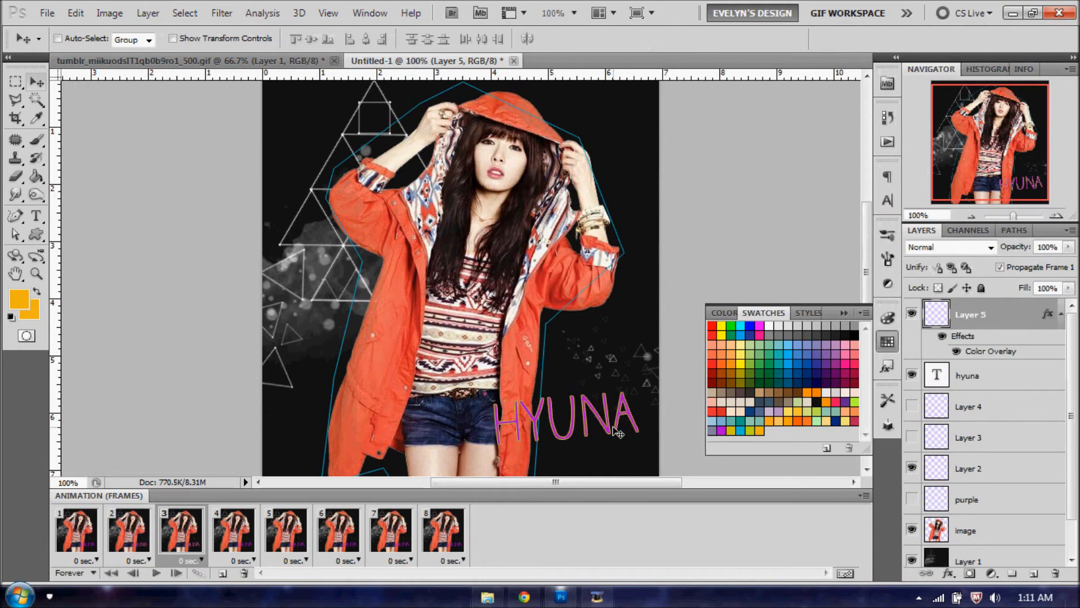
# Offset the Layer 5 lettering outline slightly to the right of the HYUNA text in frame 3, and compare it with the neighboring frames
pyautogui.moveTo(619, 432); pyautogui.dragTo(620, 429)
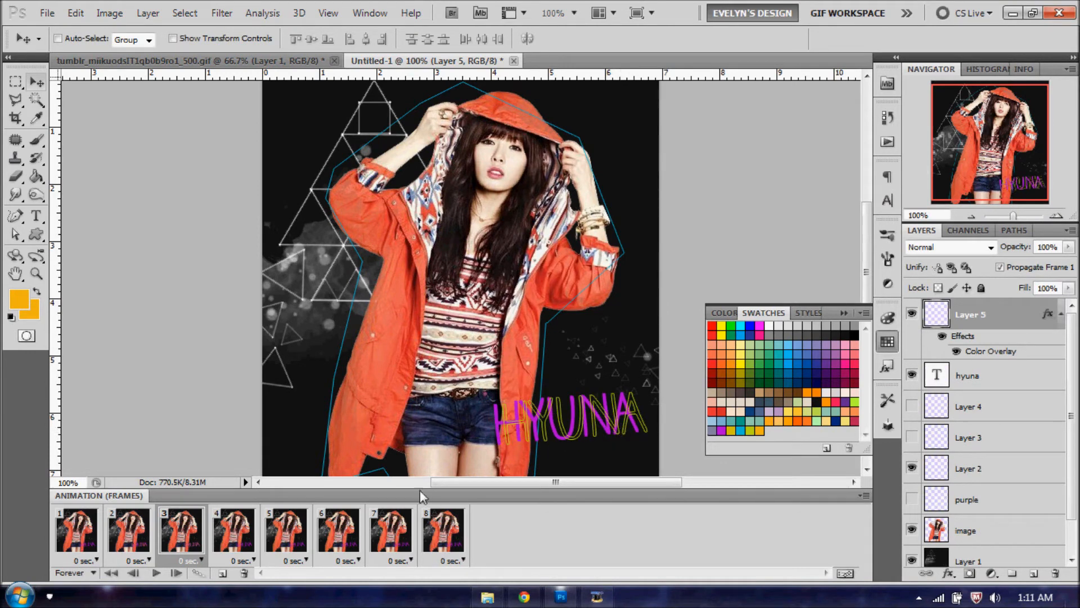
pyautogui.click(71, 563)
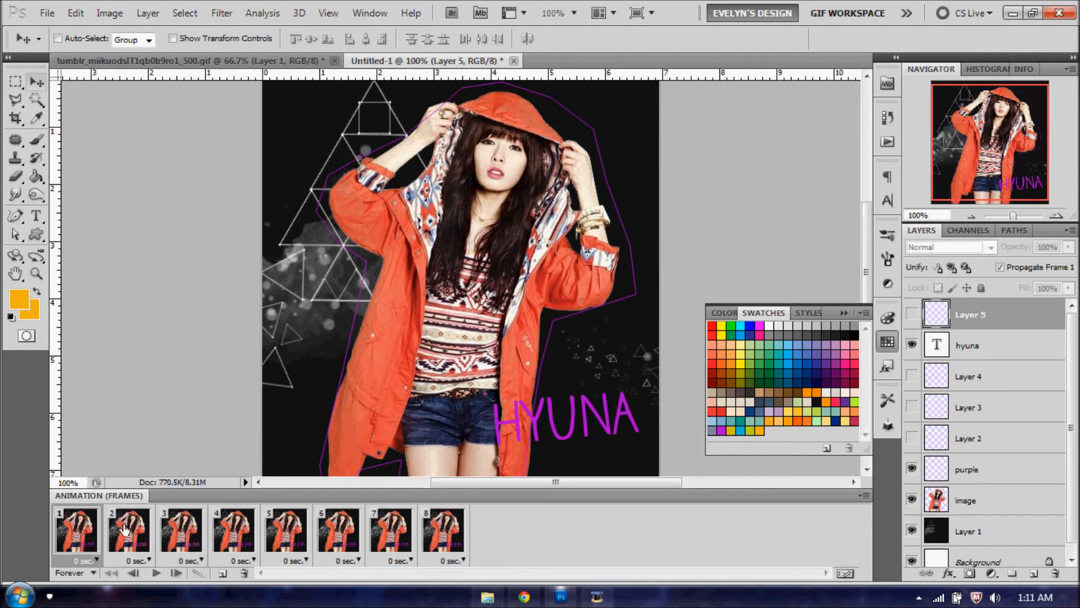
pyautogui.click(125, 529)
pyautogui.click(181, 524)
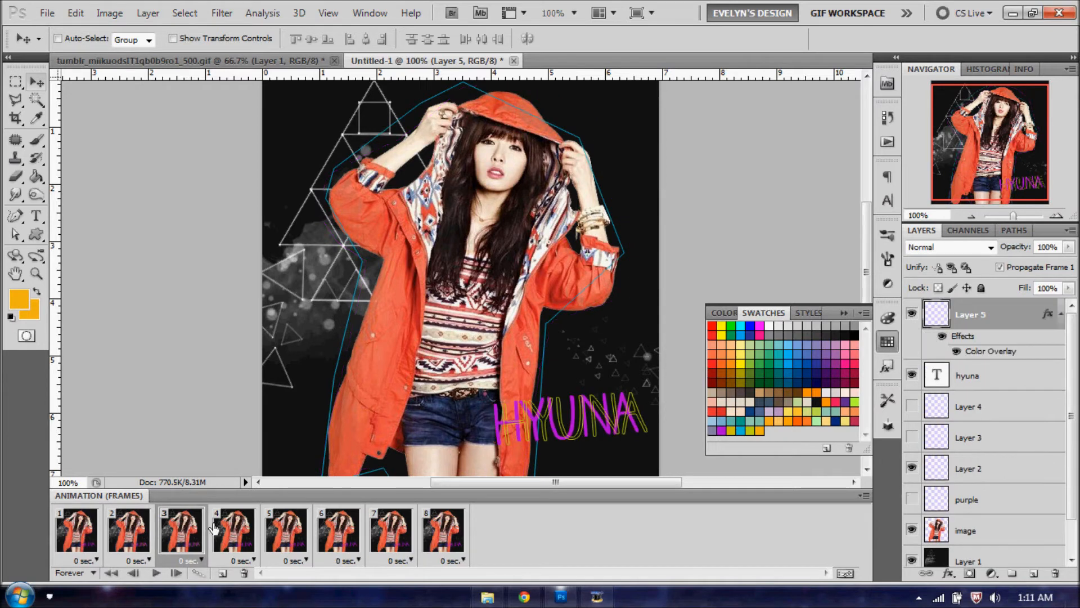
pyautogui.click(232, 530)
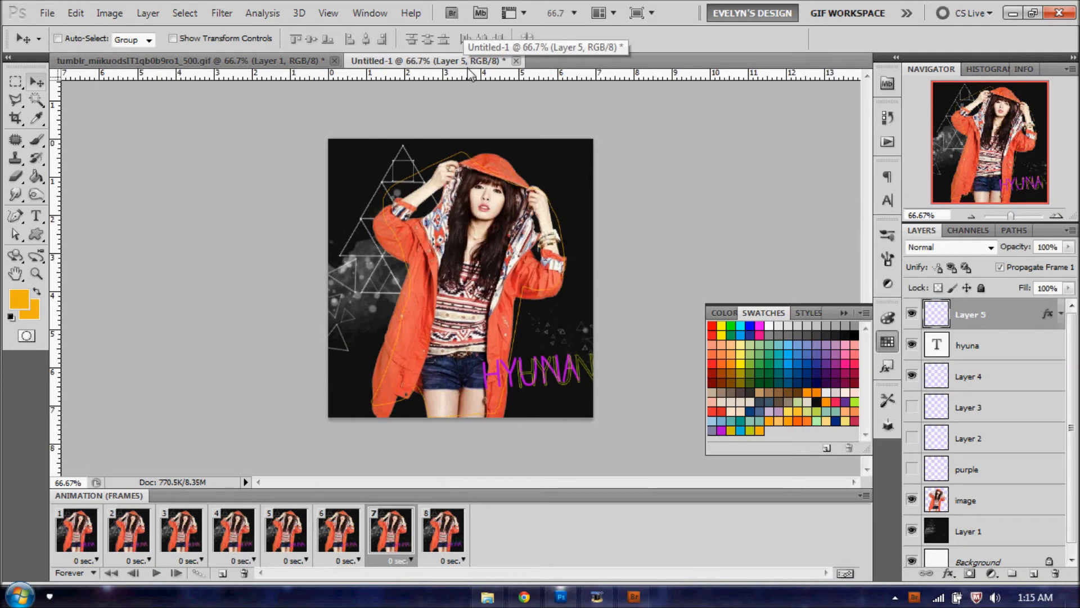
# Play the animation from frame 1 to preview the alternating outlines
pyautogui.click(67, 540)
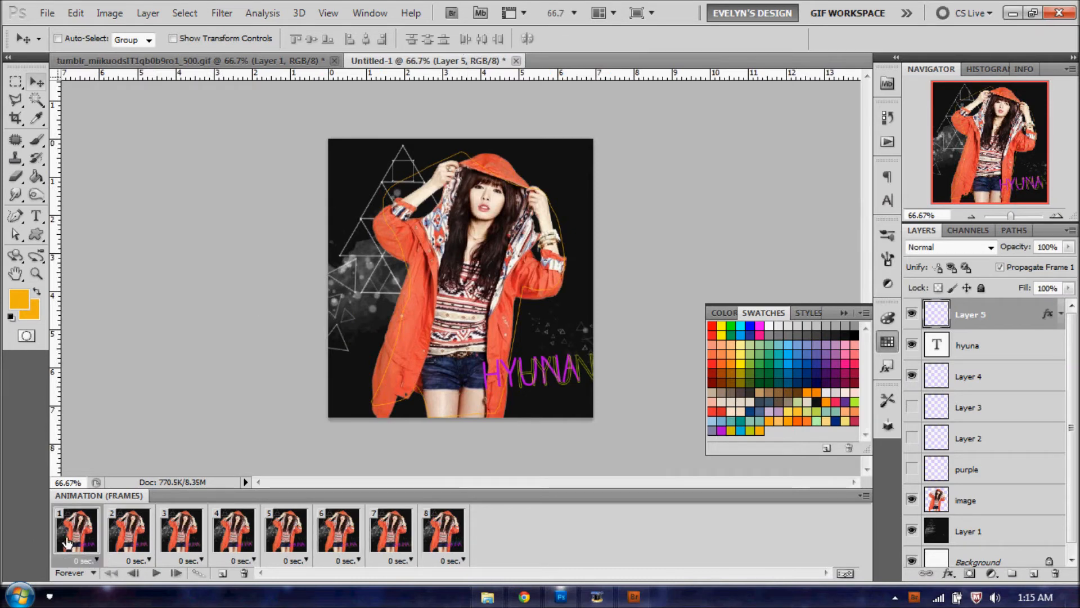
pyautogui.press('space')
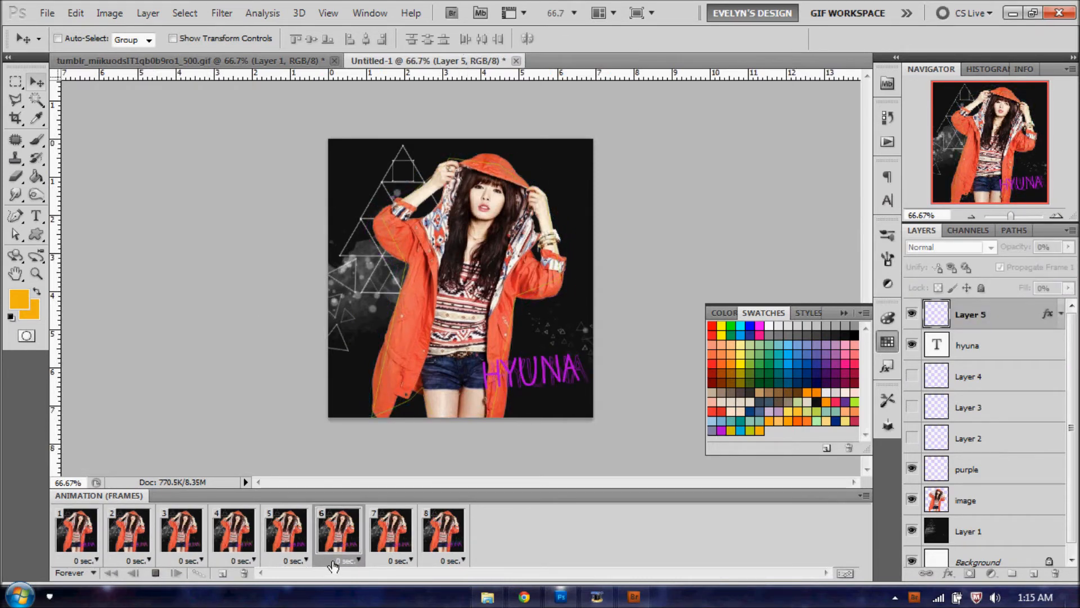
pyautogui.press('space')
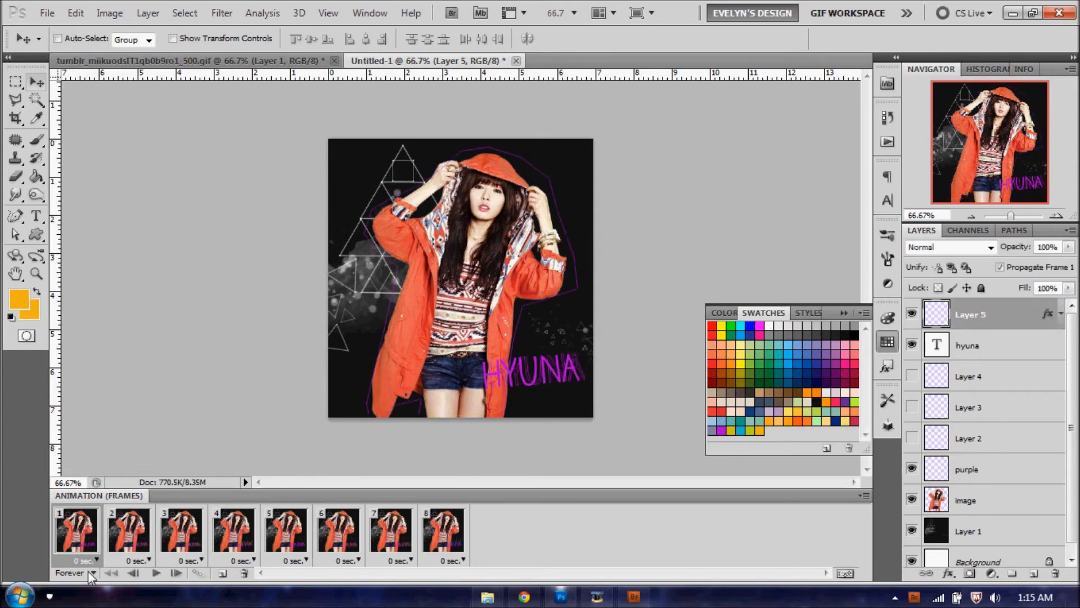
# Try playing the animation with looping set to Once, and return the looping to Forever with frame 1 selected
pyautogui.click(90, 573)
pyautogui.click(95, 493)
pyautogui.press('space')
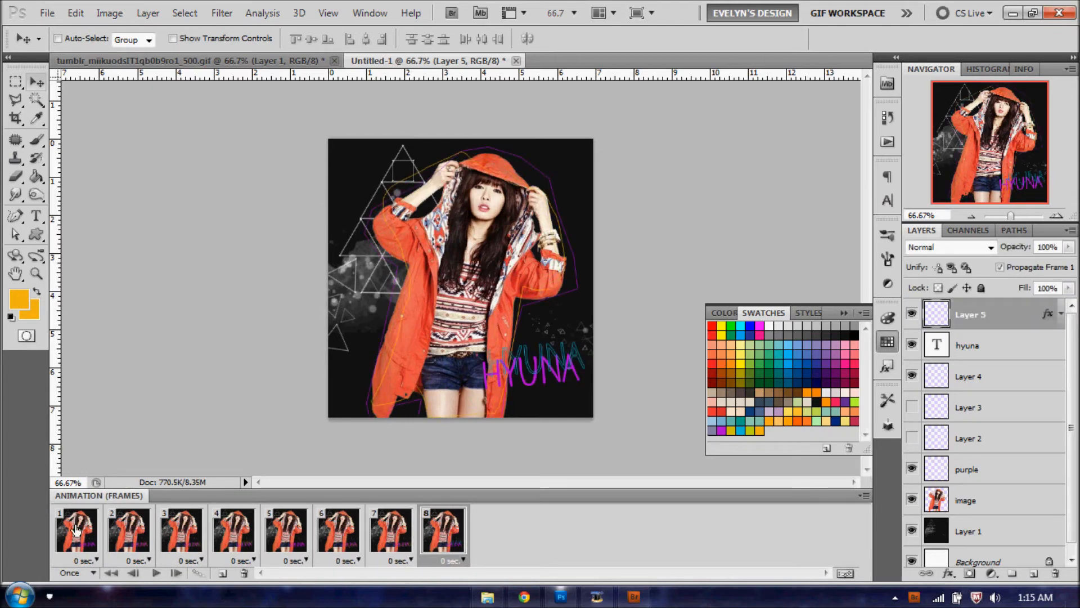
pyautogui.press('space')
pyautogui.click(86, 573)
pyautogui.click(87, 533)
pyautogui.click(79, 530)
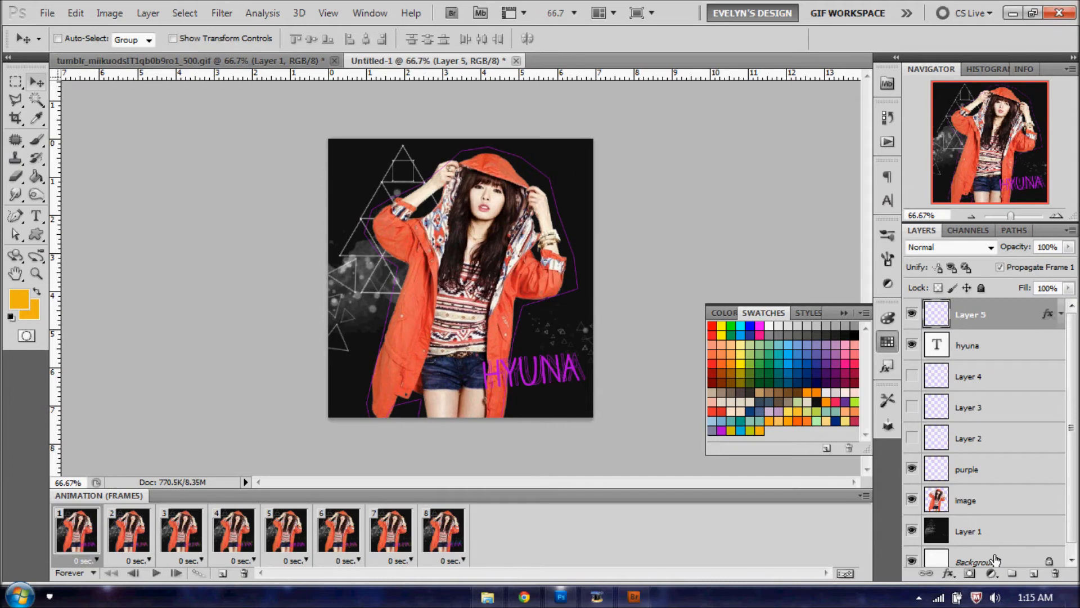
# Add a pattern fill layer above Layer 5 using the white speckled texture pattern
pyautogui.click(991, 574)
pyautogui.click(977, 276)
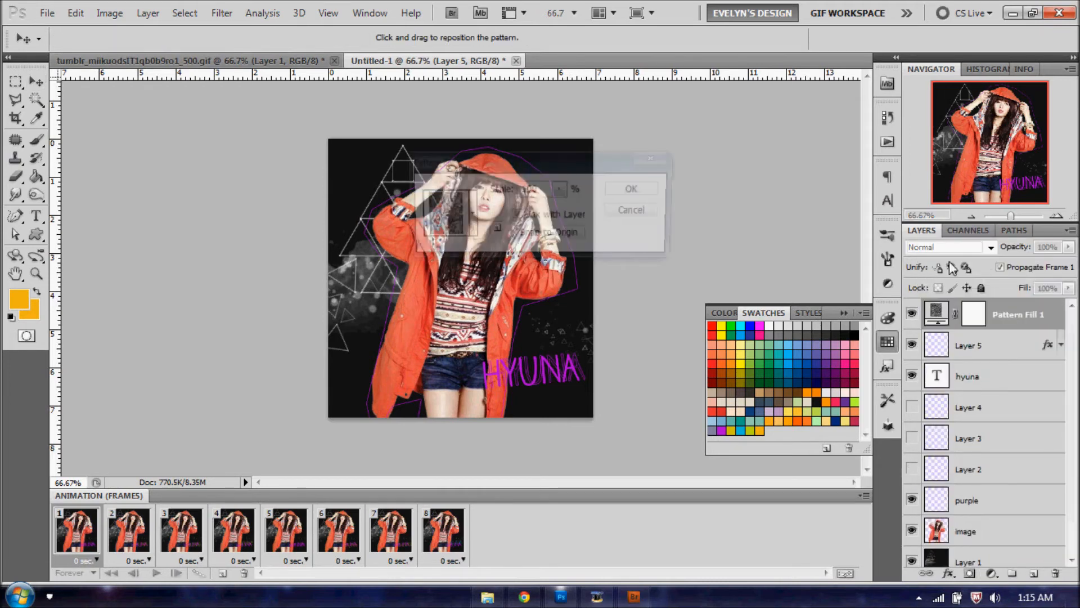
pyautogui.click(457, 238)
pyautogui.scroll(-3, 490, 299)
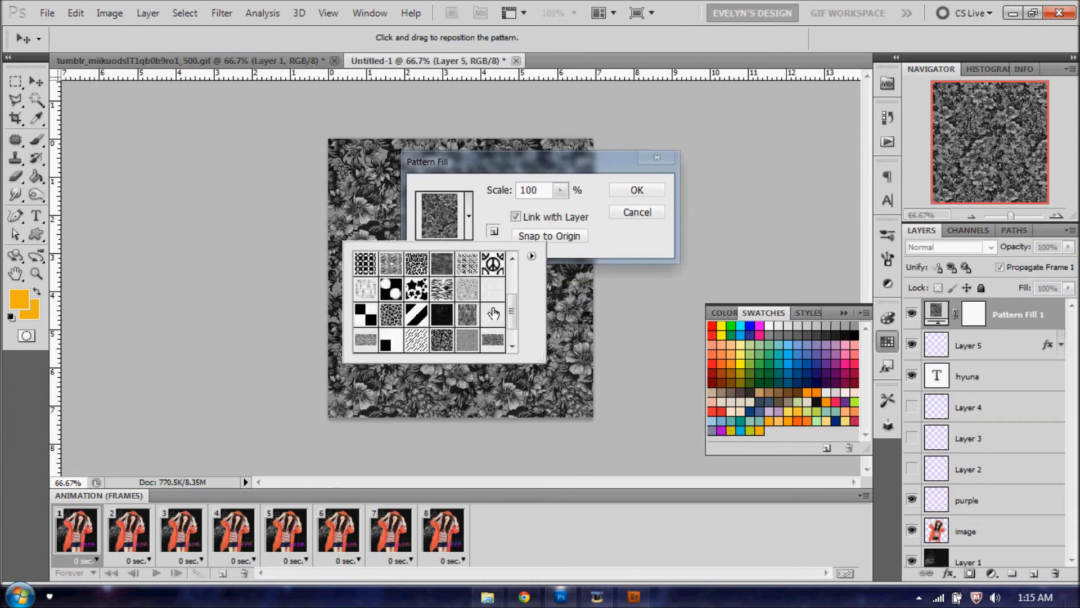
pyautogui.click(493, 289)
pyautogui.click(636, 190)
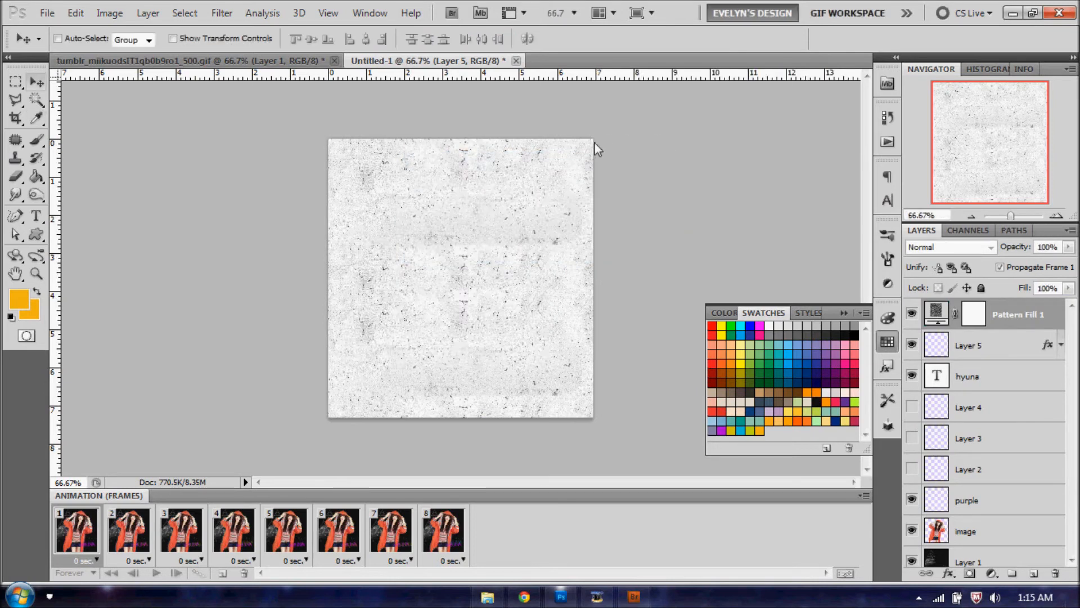
# Set the pattern fill layer's blend mode to Color Burn and inspect the speckled texture around the woman's face
pyautogui.click(963, 247)
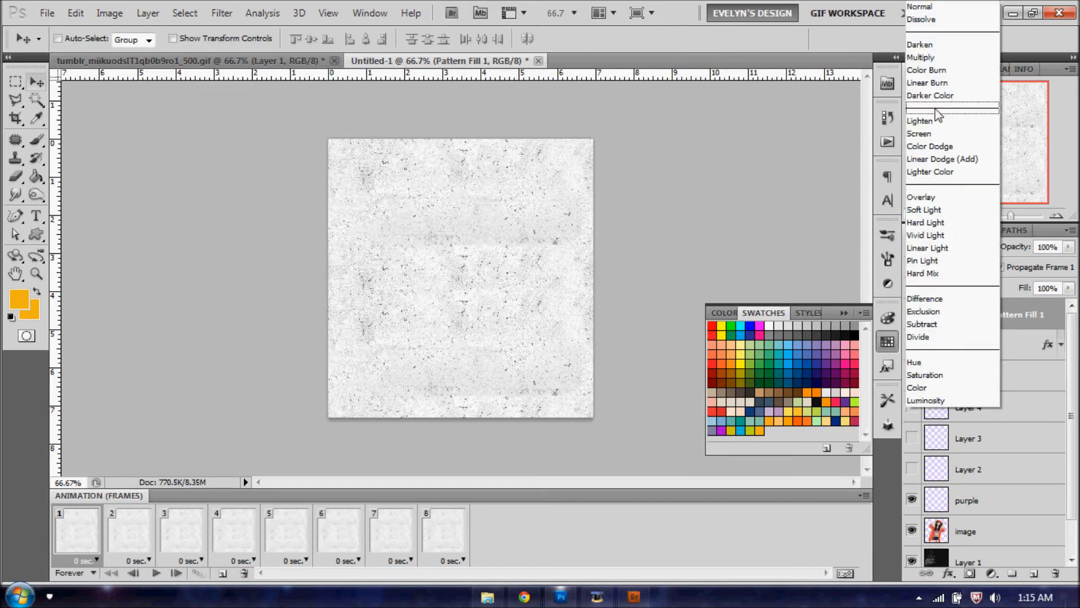
pyautogui.click(929, 71)
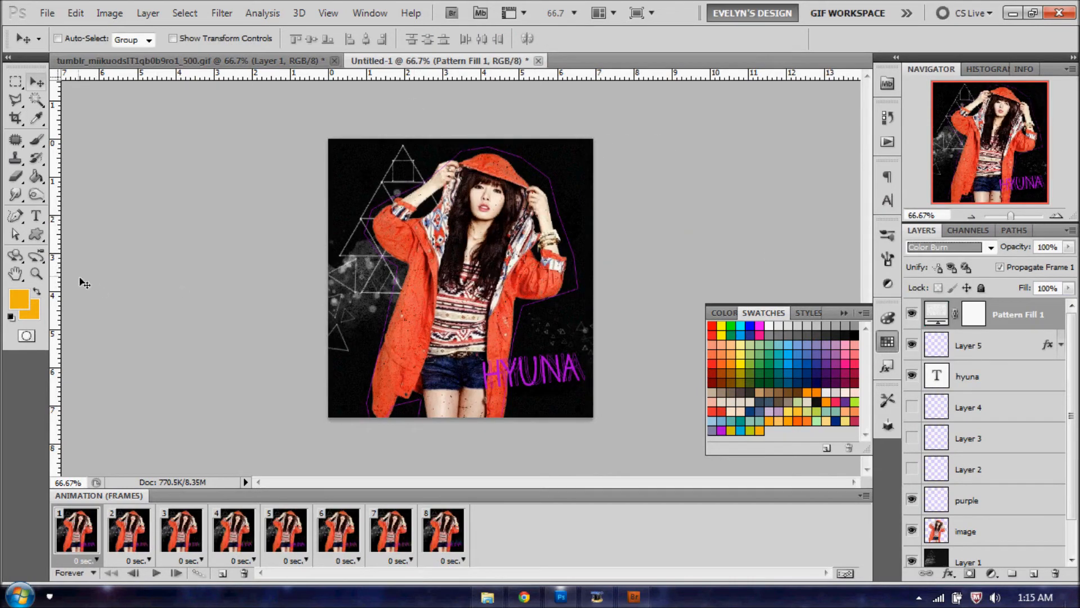
pyautogui.click(36, 274)
pyautogui.click(493, 205)
pyautogui.click(505, 201)
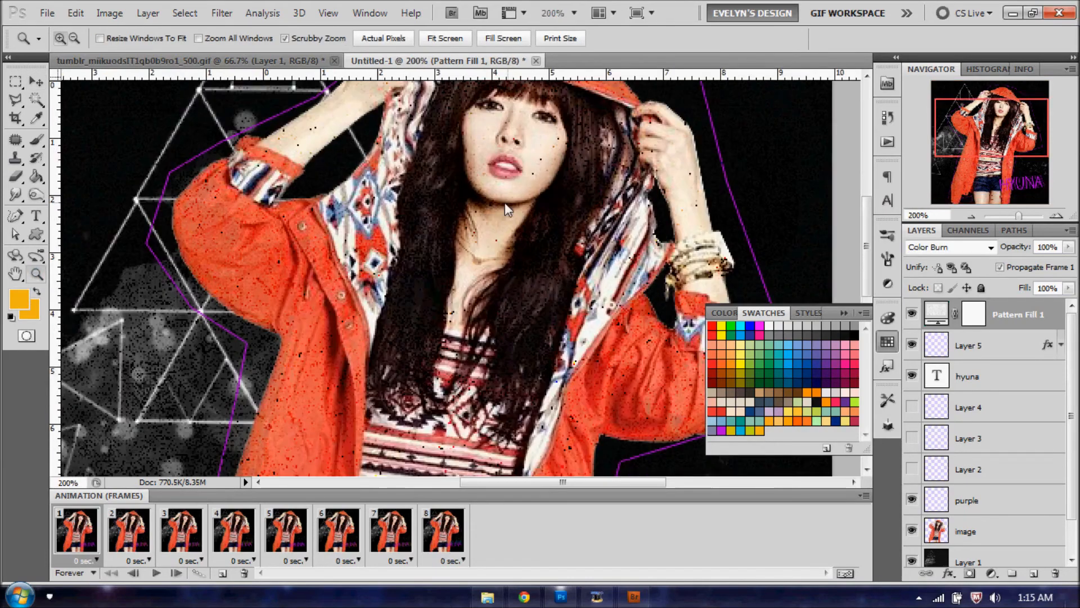
pyautogui.scroll(2, 601, 345)
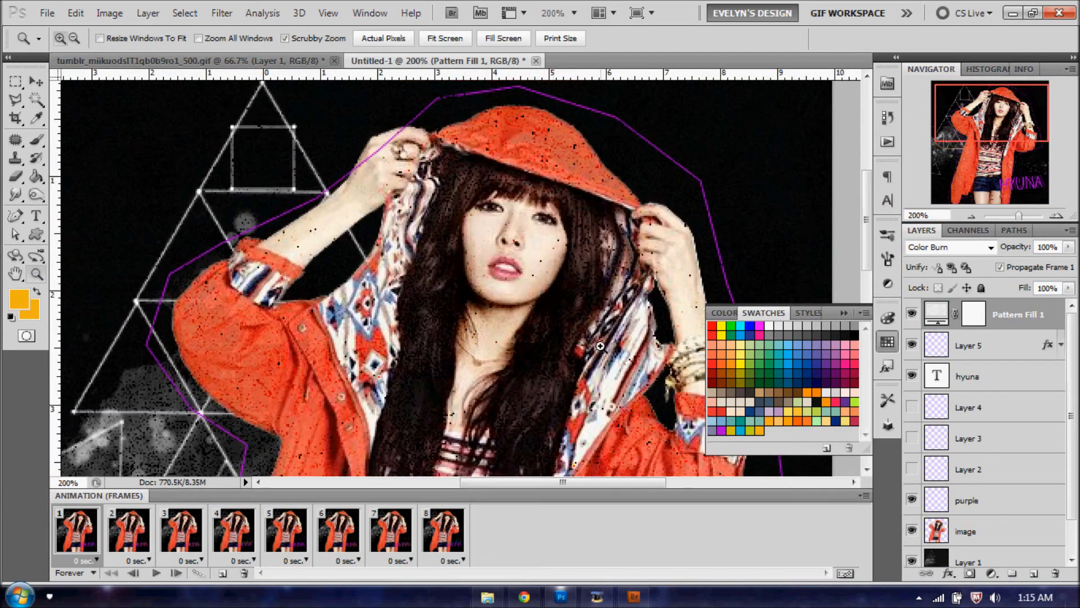
# Switch to Adobe Bridge, browse the PSD COLORINGS folder, and open our_someday_psd_by_damnvanity-d41lcy5.psd in Photoshop
pyautogui.click(634, 597)
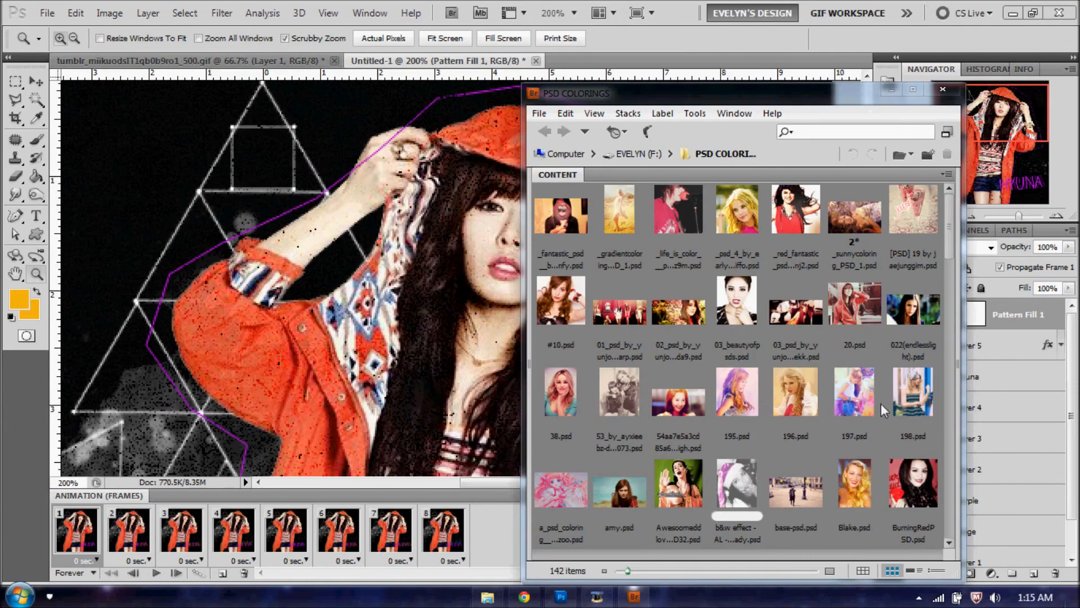
pyautogui.scroll(-2, 881, 403)
pyautogui.scroll(-4, 873, 406)
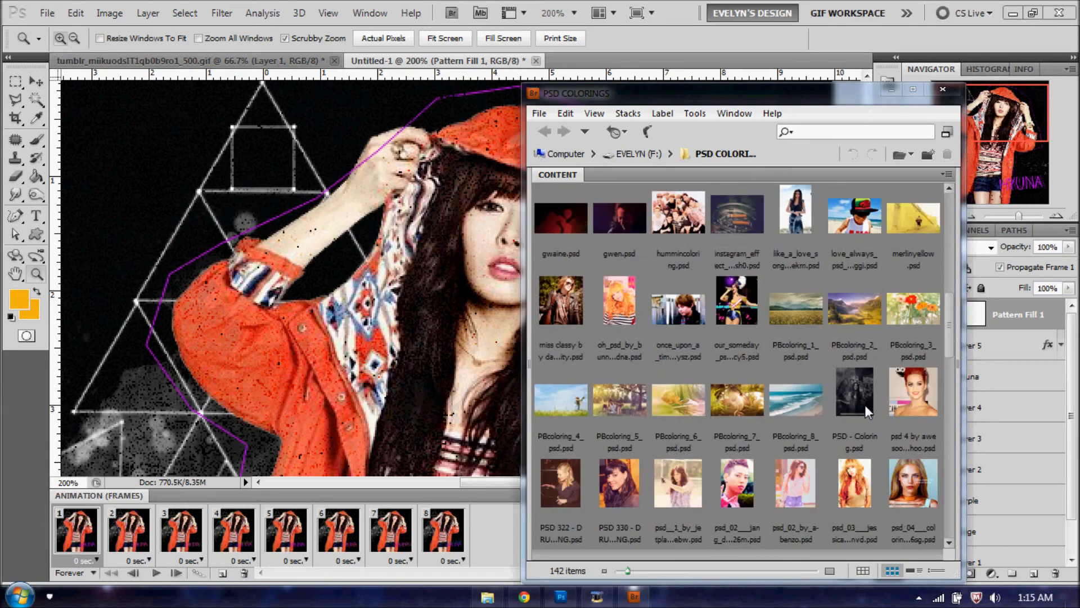
pyautogui.scroll(-4, 861, 340)
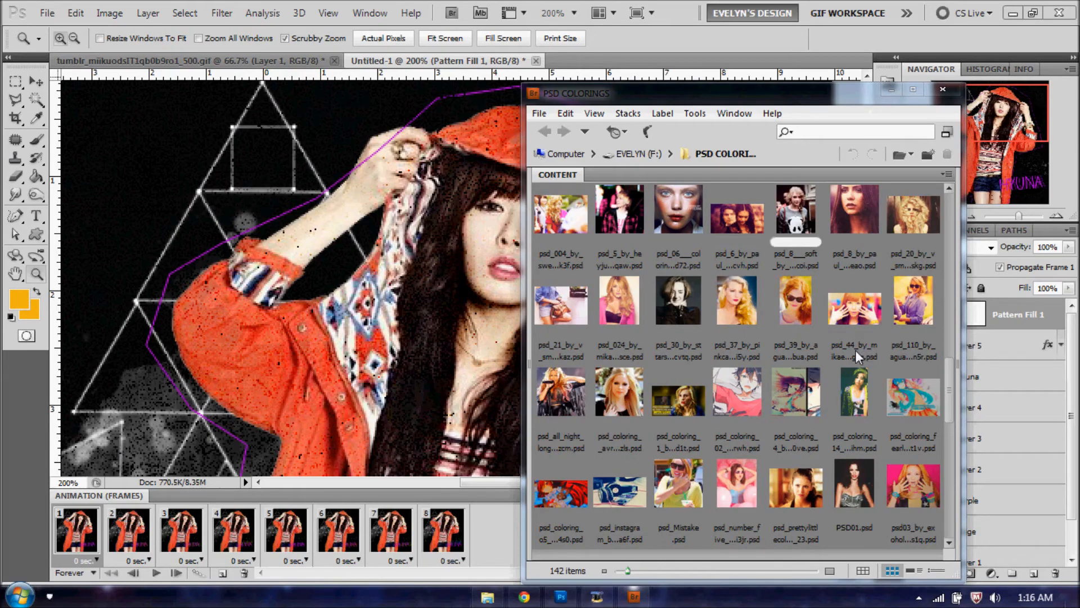
pyautogui.scroll(-4, 856, 350)
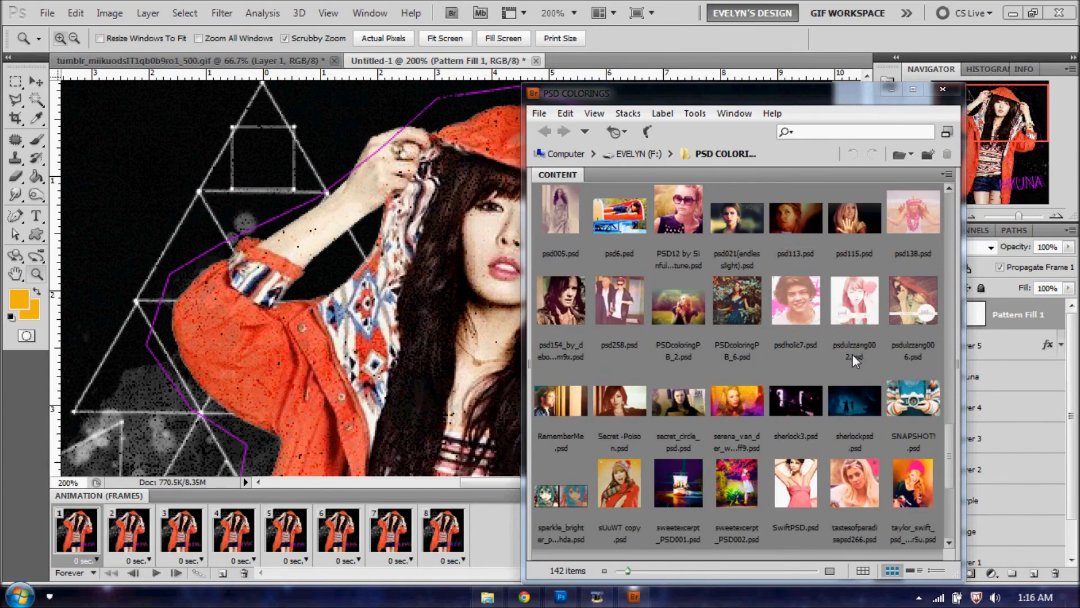
pyautogui.scroll(-3, 852, 354)
pyautogui.scroll(7, 852, 354)
pyautogui.scroll(5, 852, 353)
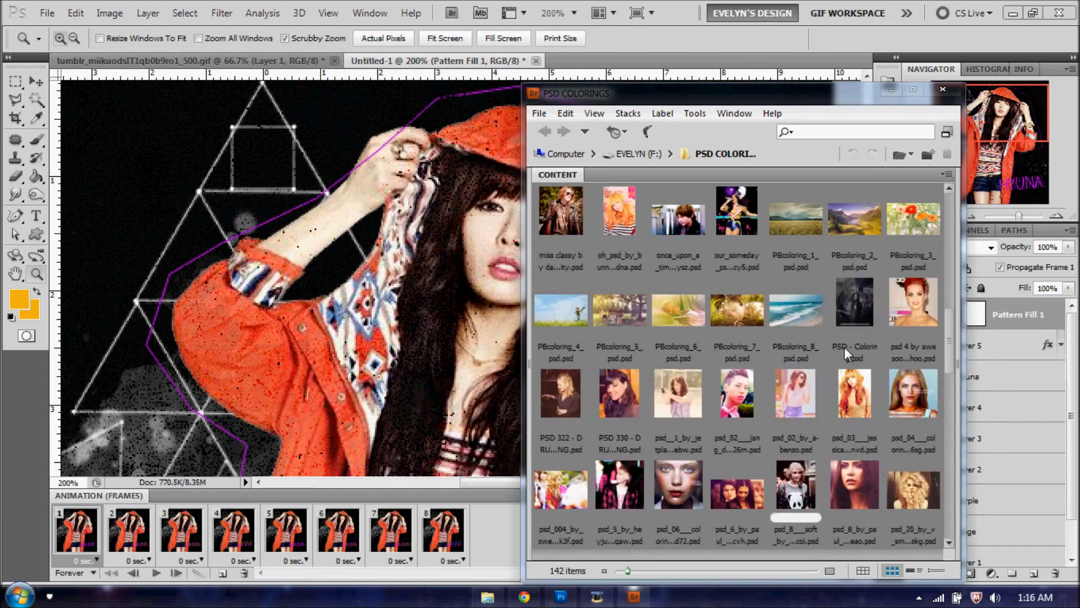
pyautogui.moveTo(758, 318); pyautogui.dragTo(735, 55)
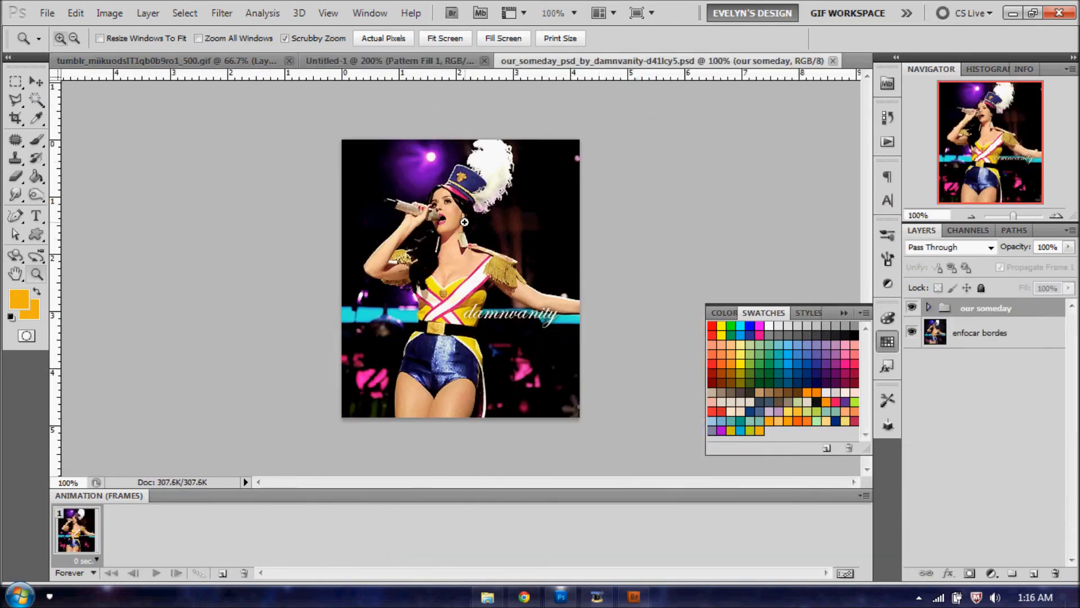
# Copy the our someday coloring group from the opened PSD into Untitled-1, above the pattern fill layer
pyautogui.moveTo(465, 222); pyautogui.dragTo(279, 149)
pyautogui.press('v')
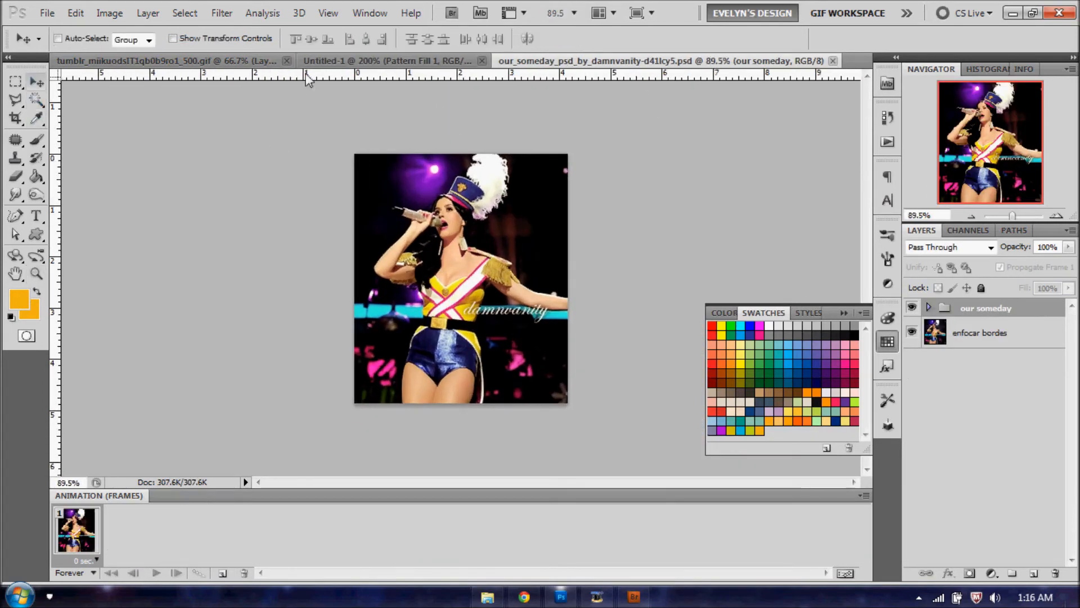
pyautogui.click(374, 62)
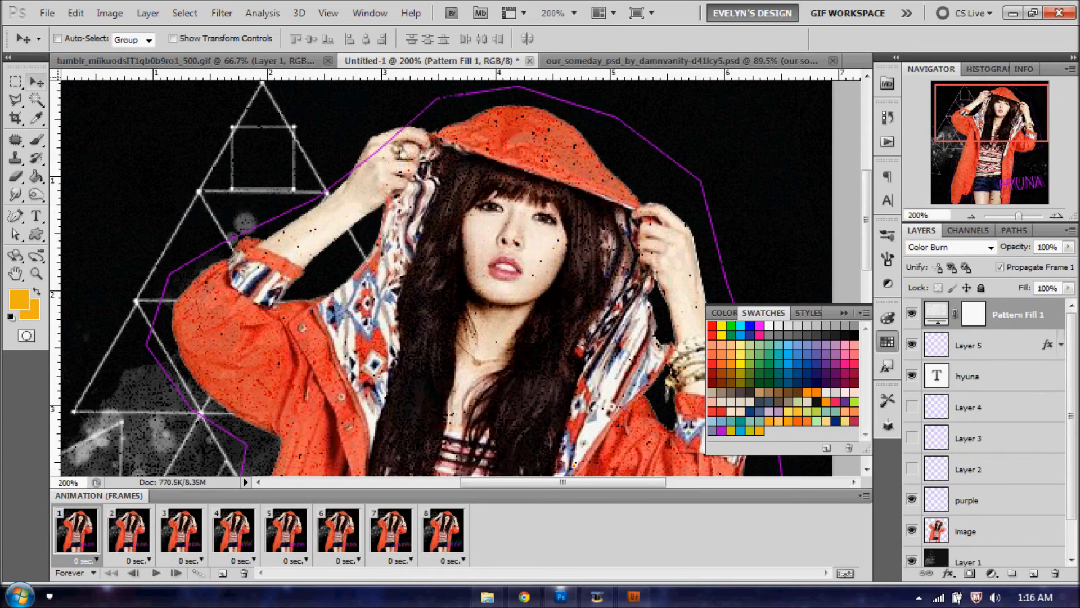
pyautogui.scroll(3, 461, 279)
pyautogui.scroll(-1, 694, 272)
pyautogui.click(631, 61)
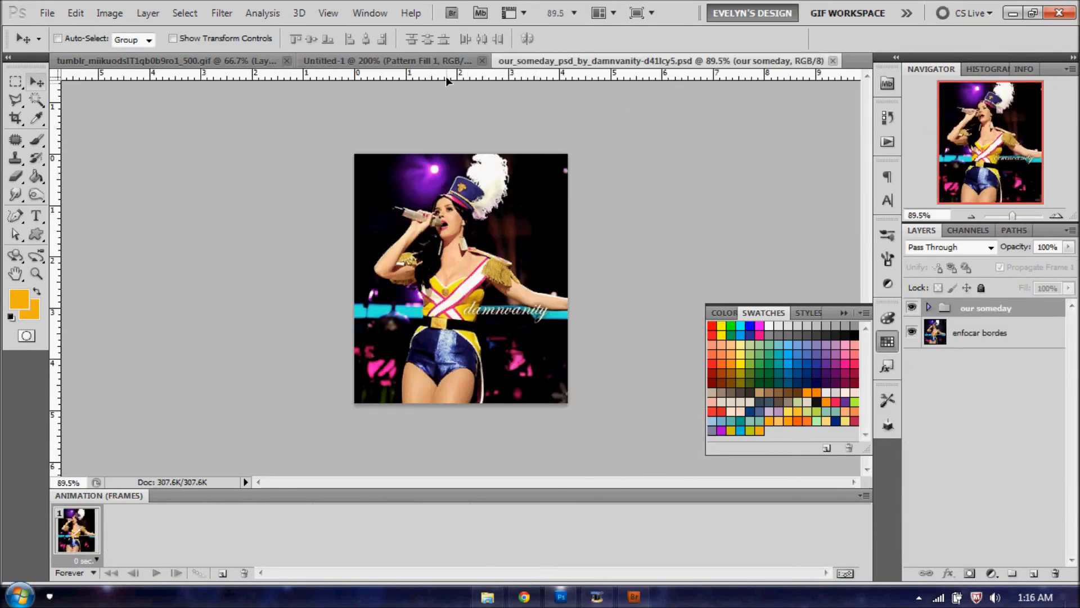
pyautogui.click(451, 59)
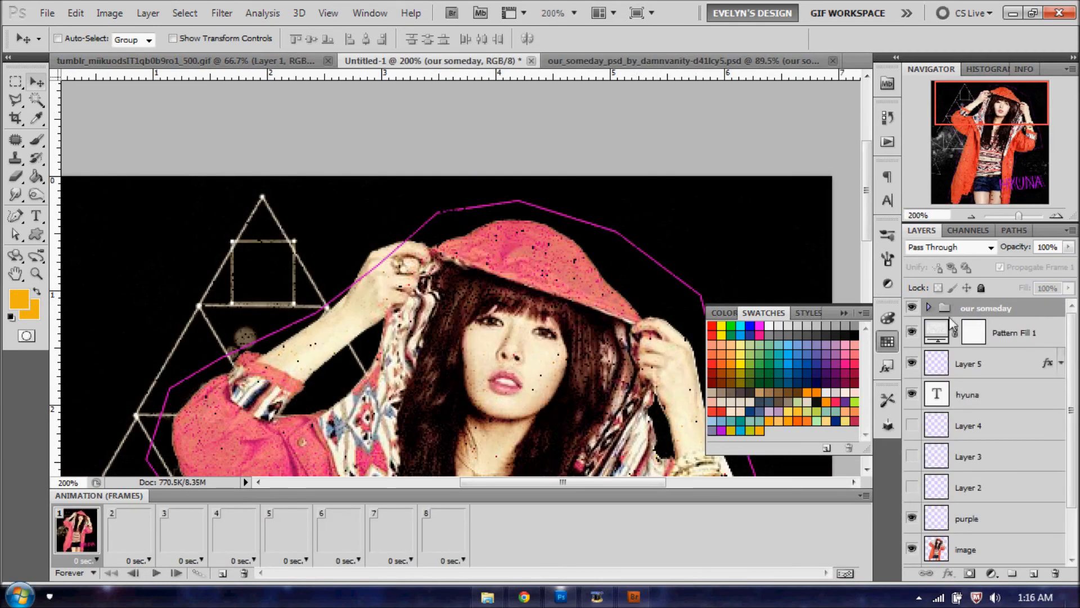
# Play the animation with the whole image in view to preview the new coloring across the frames
pyautogui.click(964, 214)
pyautogui.click(964, 214)
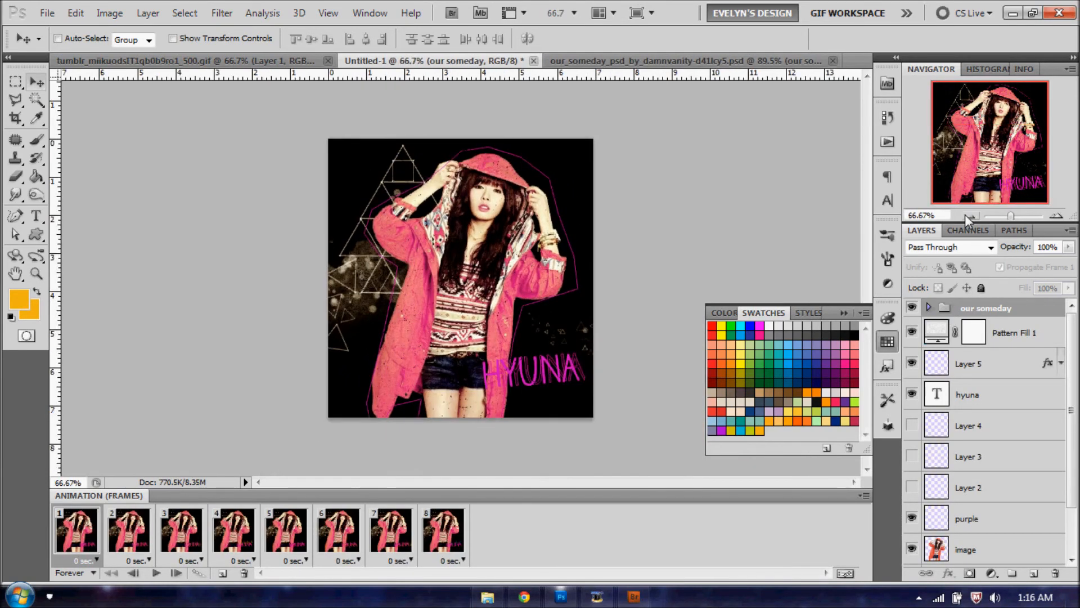
pyautogui.press('space')
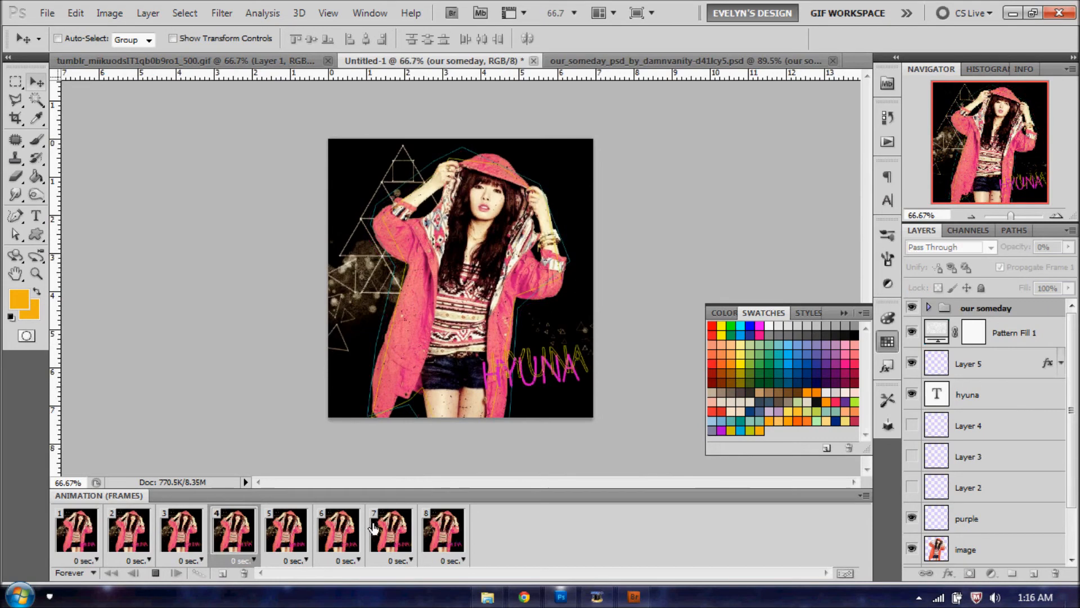
# Stop the animation playback and open Save for Web & Devices with the GIF 128 Dithered preset
pyautogui.press('space')
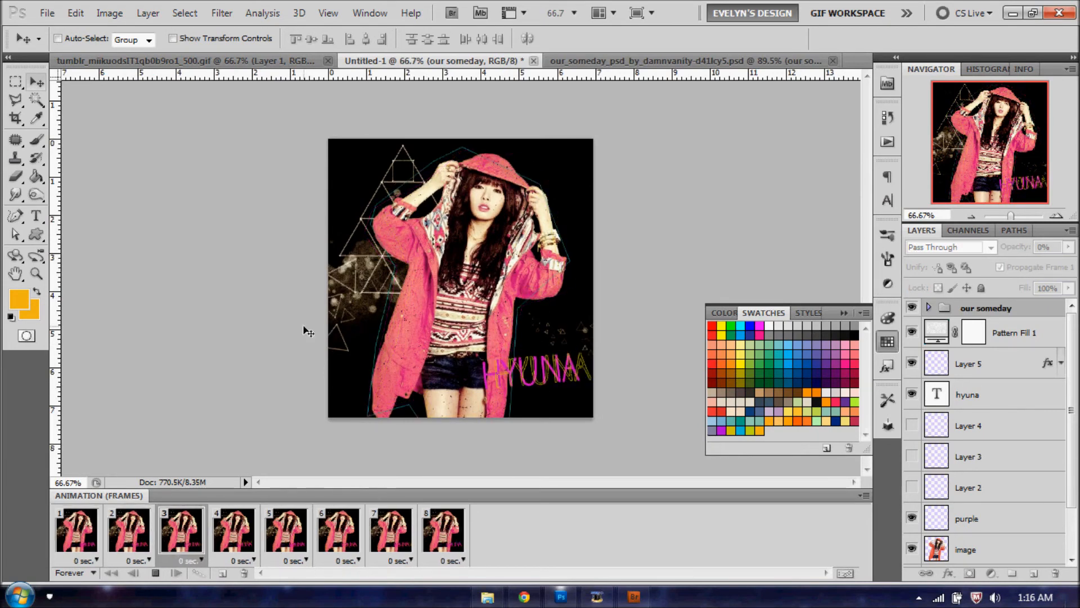
pyautogui.click(48, 8)
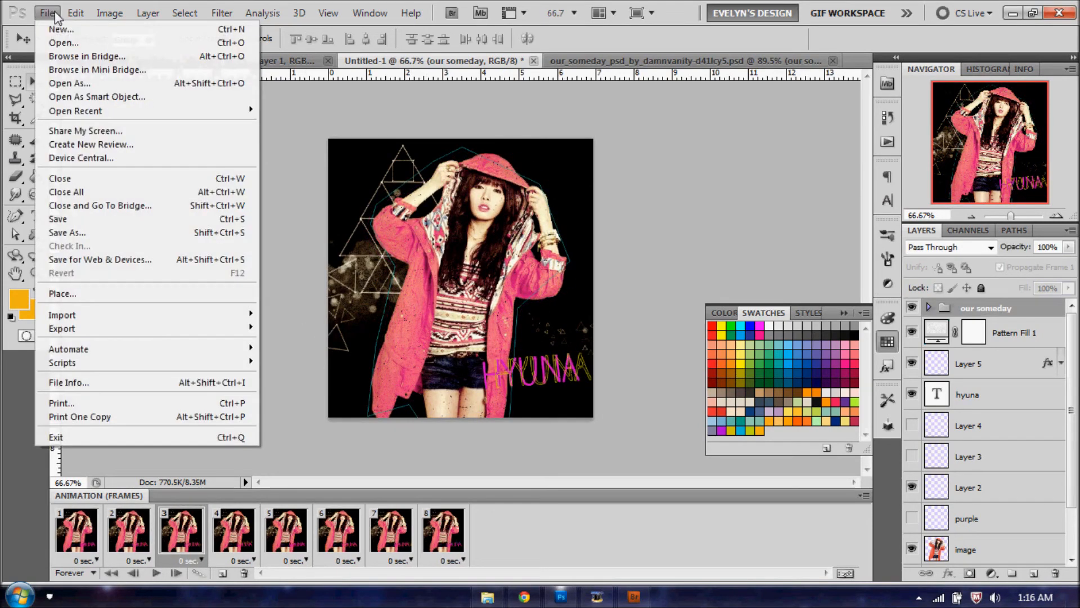
pyautogui.click(134, 258)
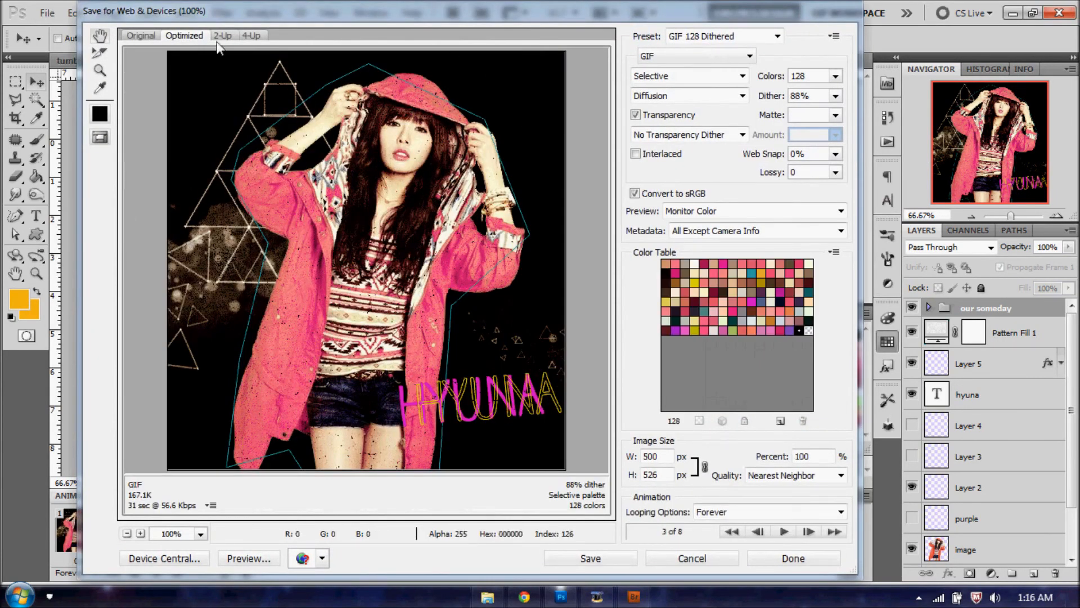
pyautogui.moveTo(516, 18); pyautogui.dragTo(453, 23)
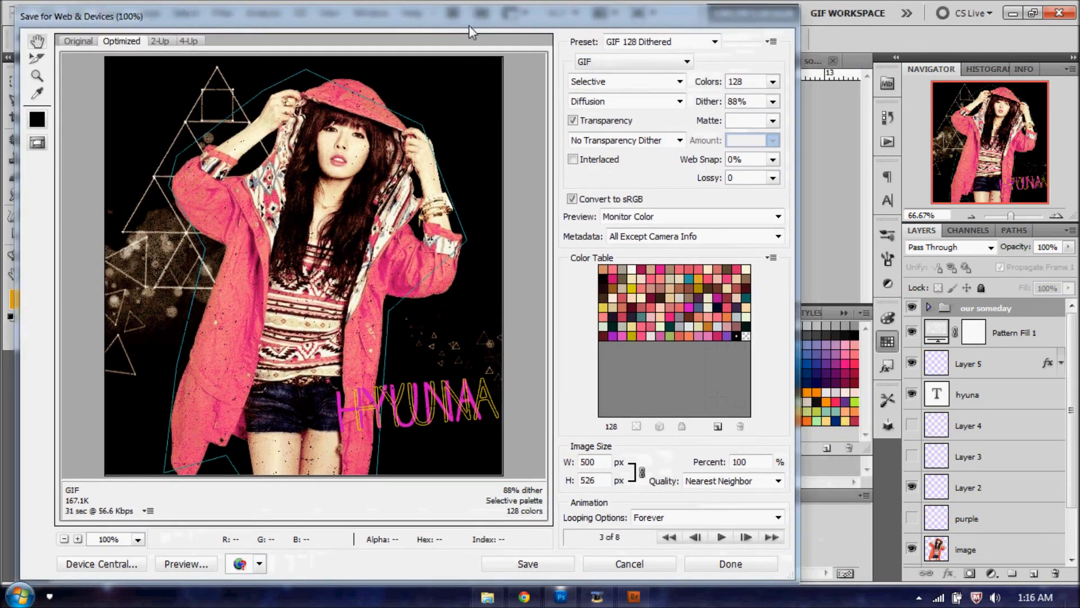
pyautogui.click(649, 45)
pyautogui.click(646, 57)
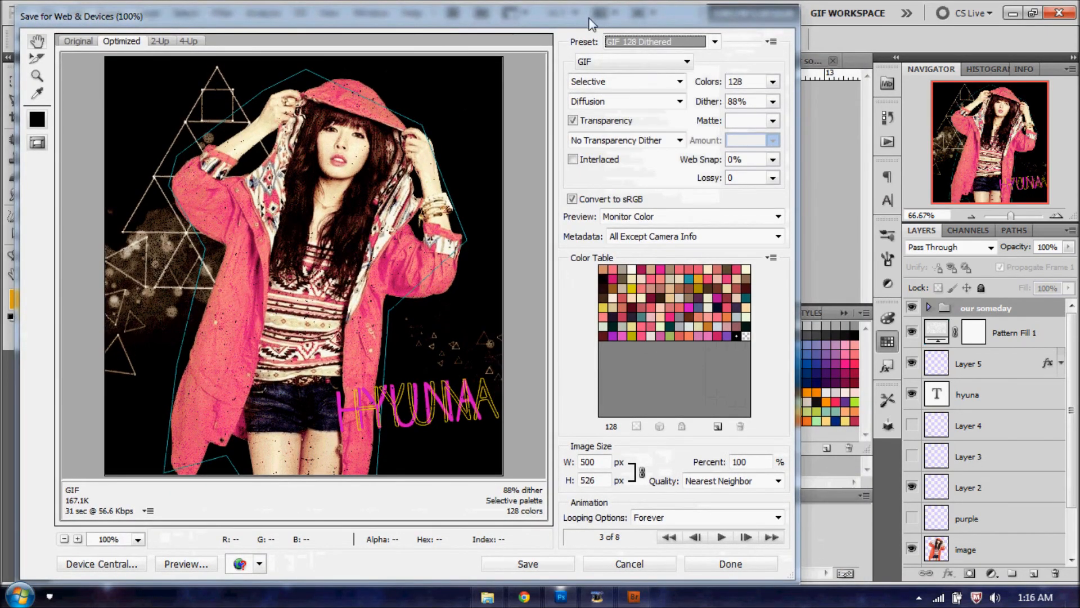
pyautogui.moveTo(589, 23); pyautogui.dragTo(620, 21)
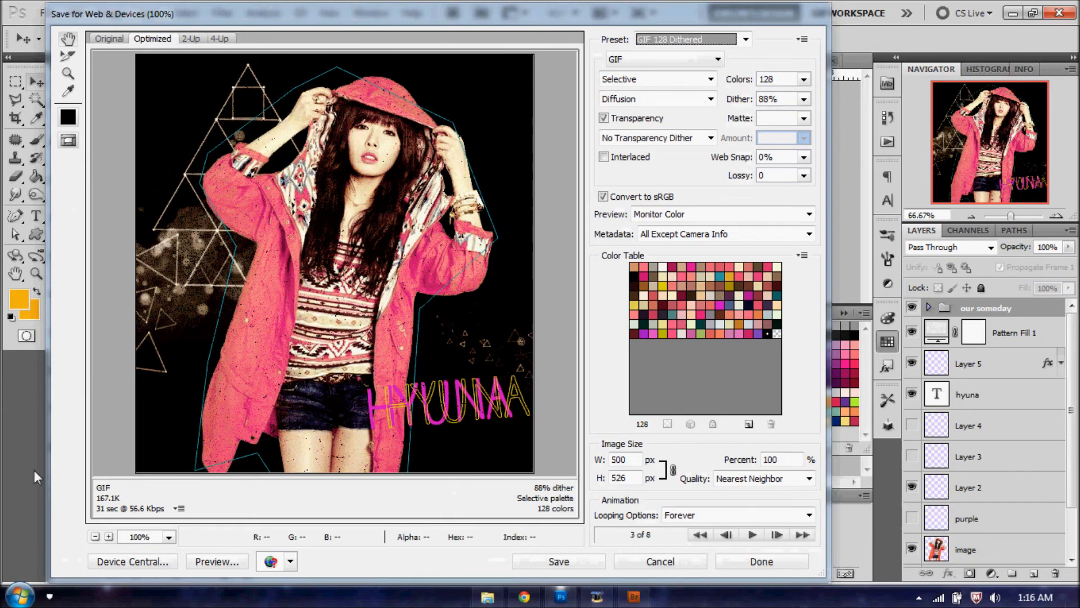
# Set the GIF export to 256 colors, No Dither and the Selective palette, and preview the animation in the export dialog
pyautogui.click(803, 80)
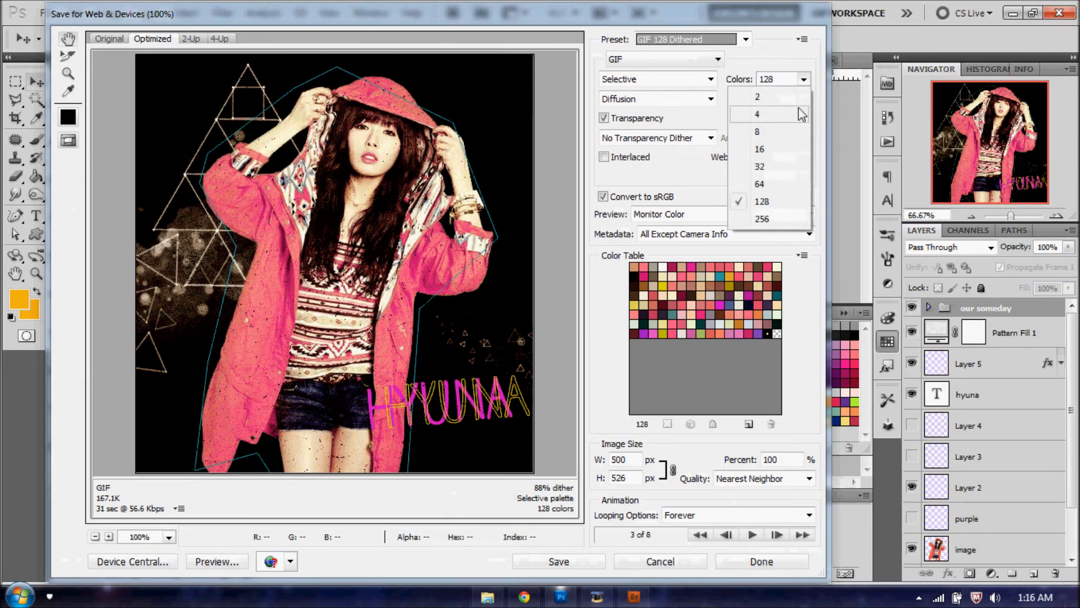
pyautogui.click(738, 224)
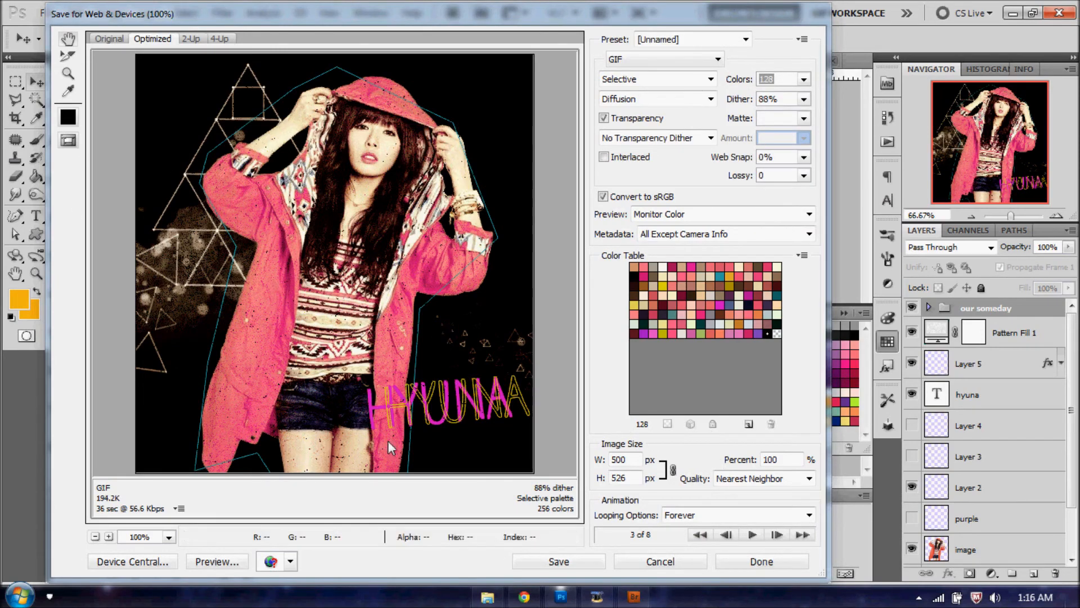
pyautogui.click(711, 102)
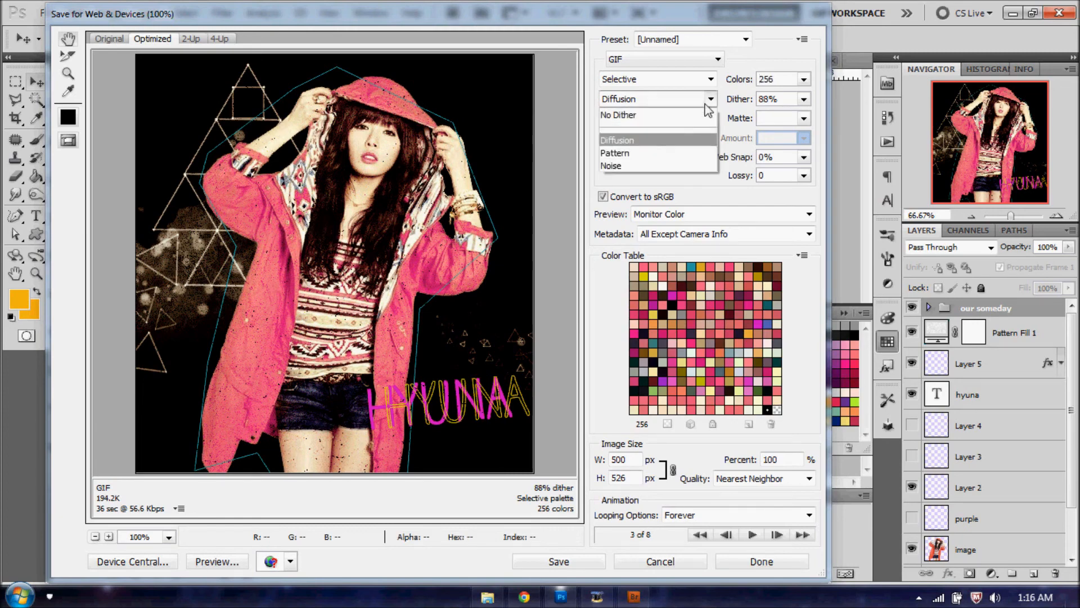
pyautogui.click(672, 107)
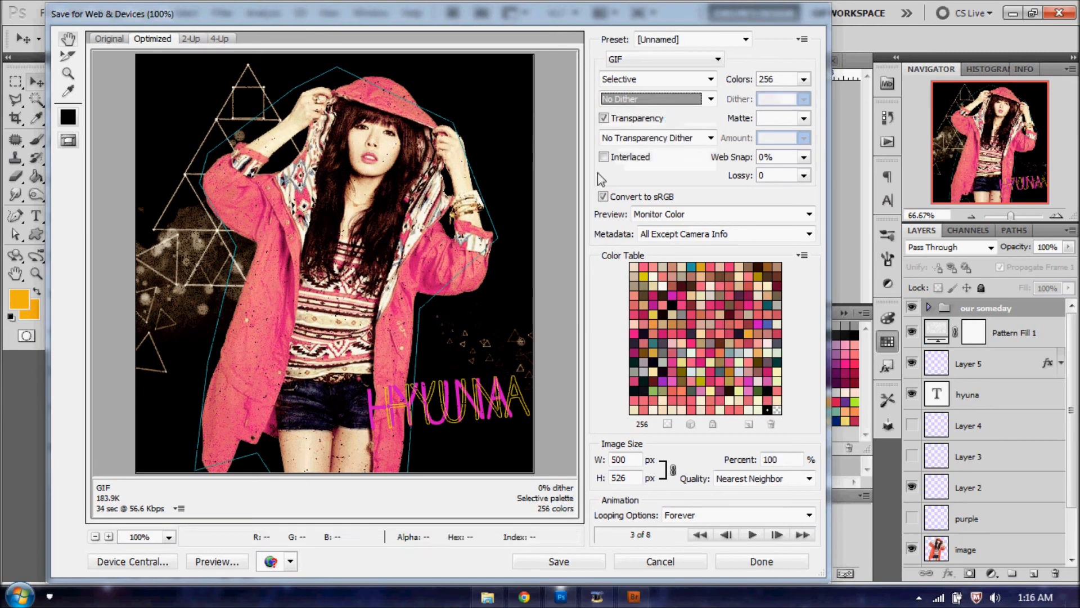
pyautogui.click(689, 85)
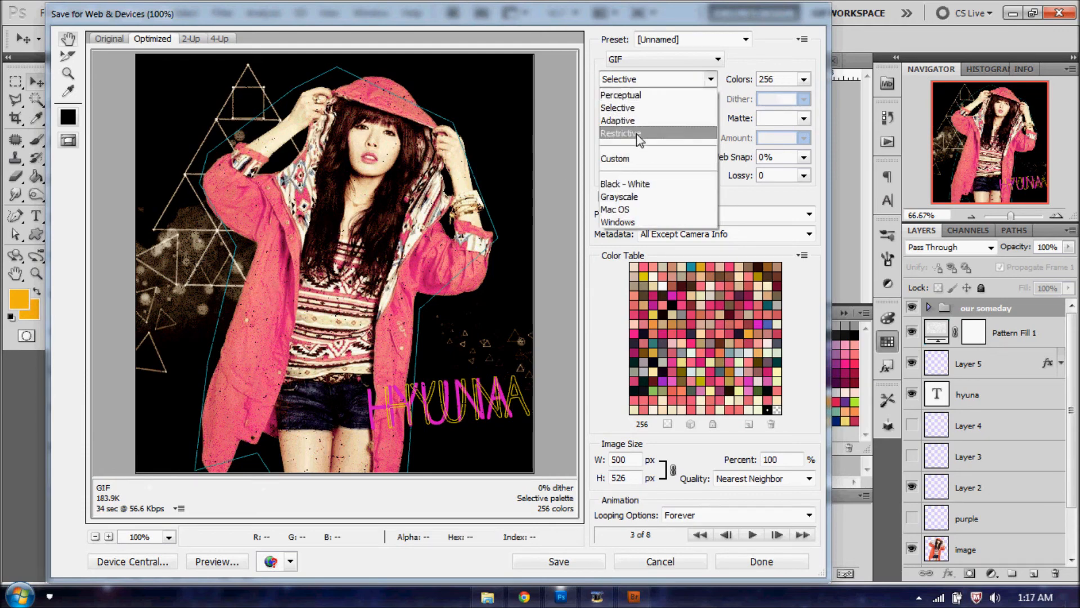
pyautogui.click(643, 110)
pyautogui.click(751, 535)
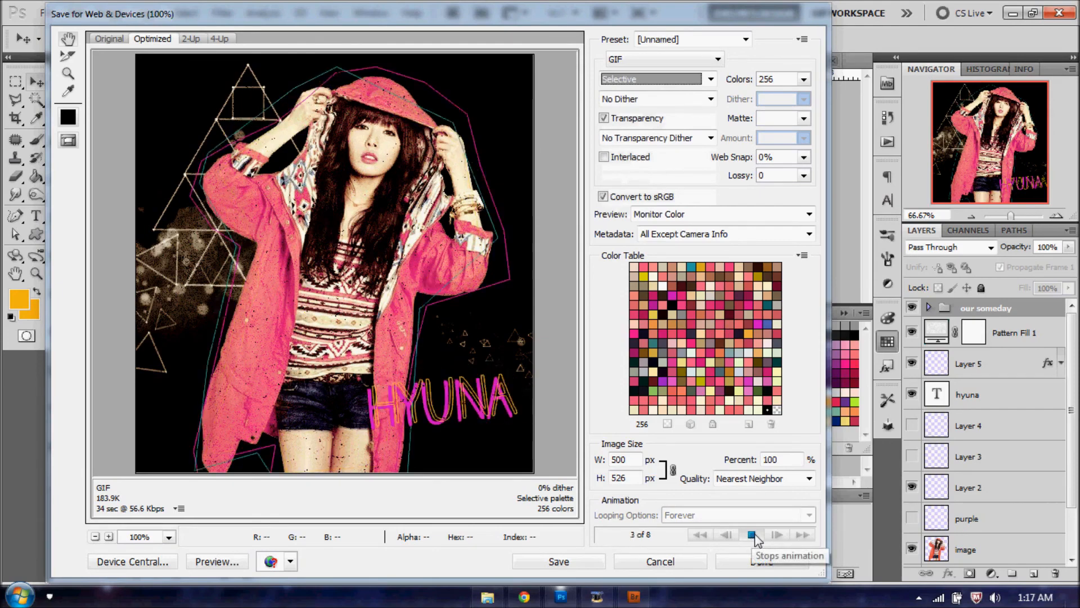
pyautogui.click(754, 536)
pyautogui.click(576, 561)
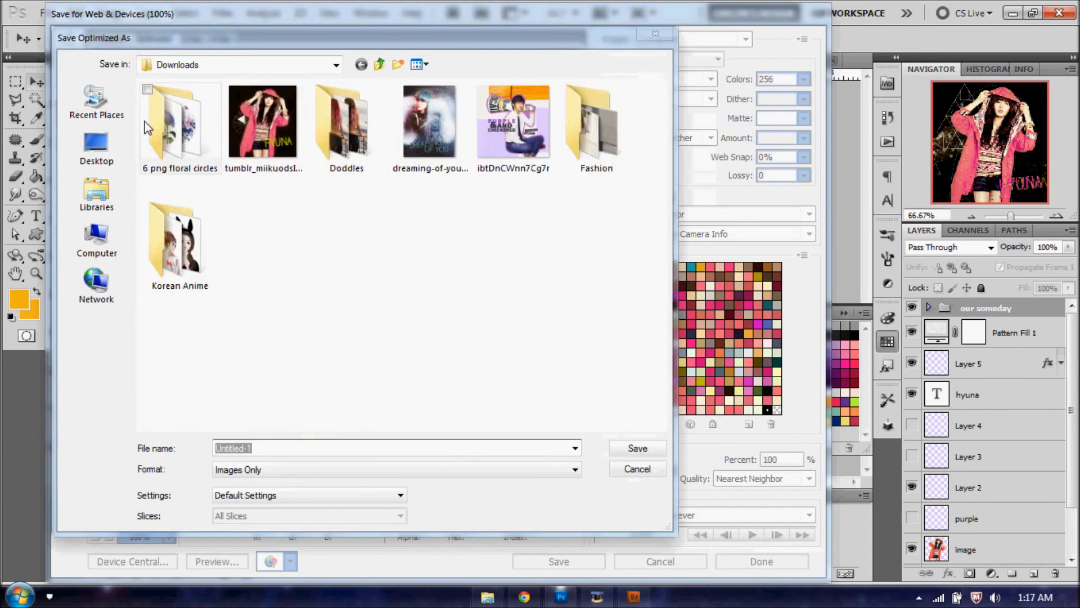
pyautogui.click(271, 122)
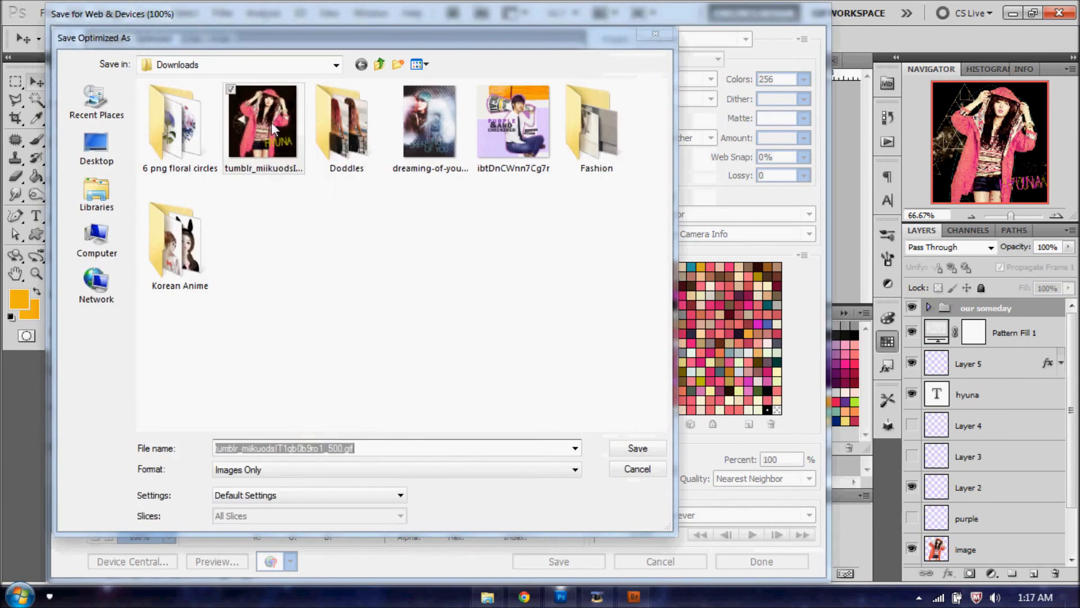
pyautogui.click(638, 448)
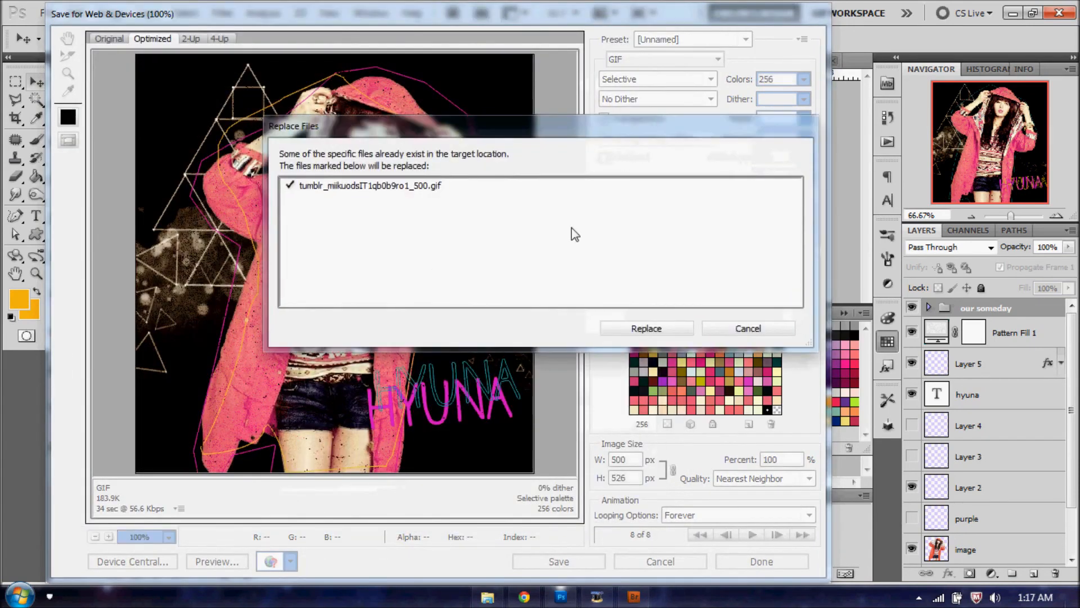
pyautogui.click(740, 332)
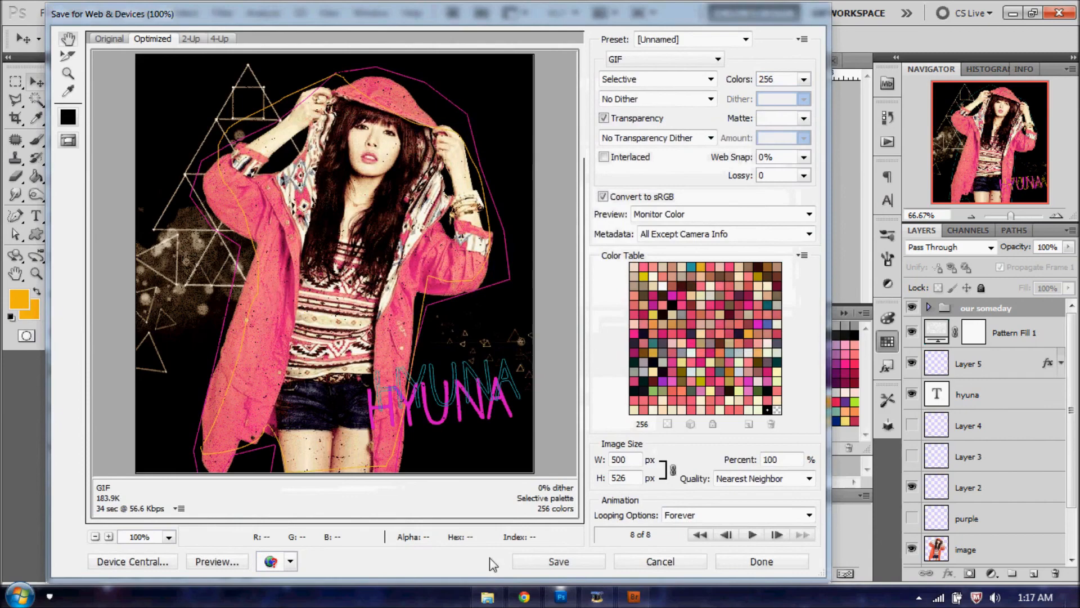
# Save the optimized GIF in the Downloads folder as girl tutorlafklsdjfsldfksndlkvgnslv
pyautogui.click(539, 559)
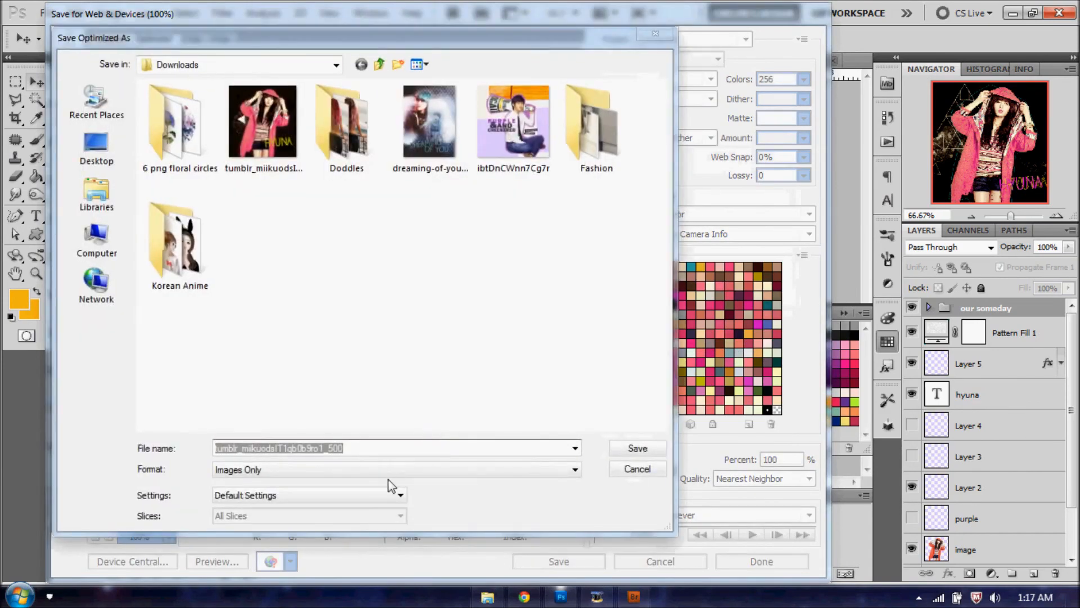
pyautogui.write('girl tu')
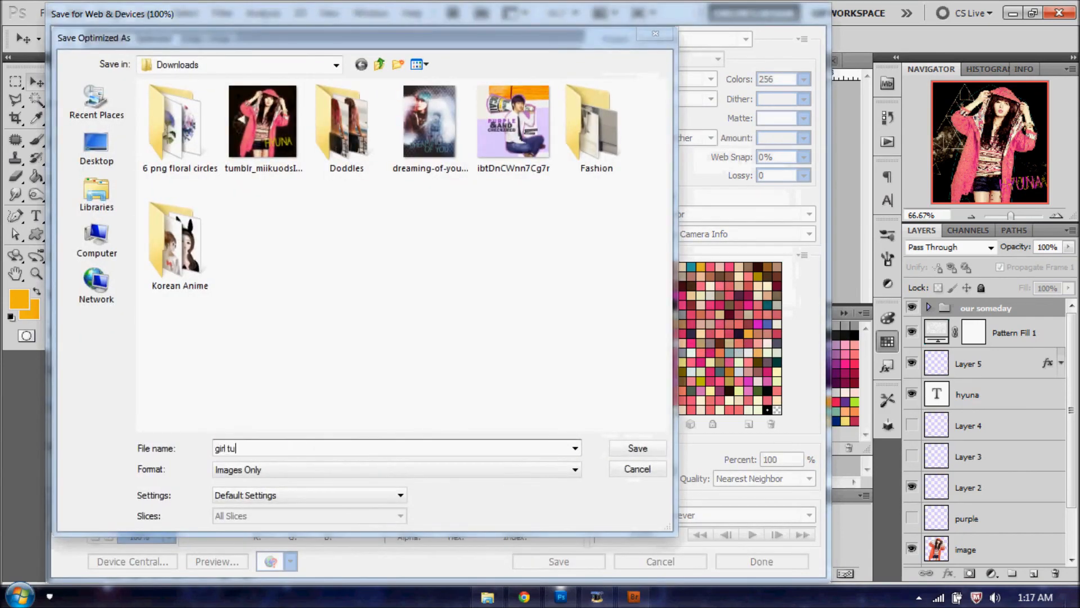
pyautogui.write('torial')
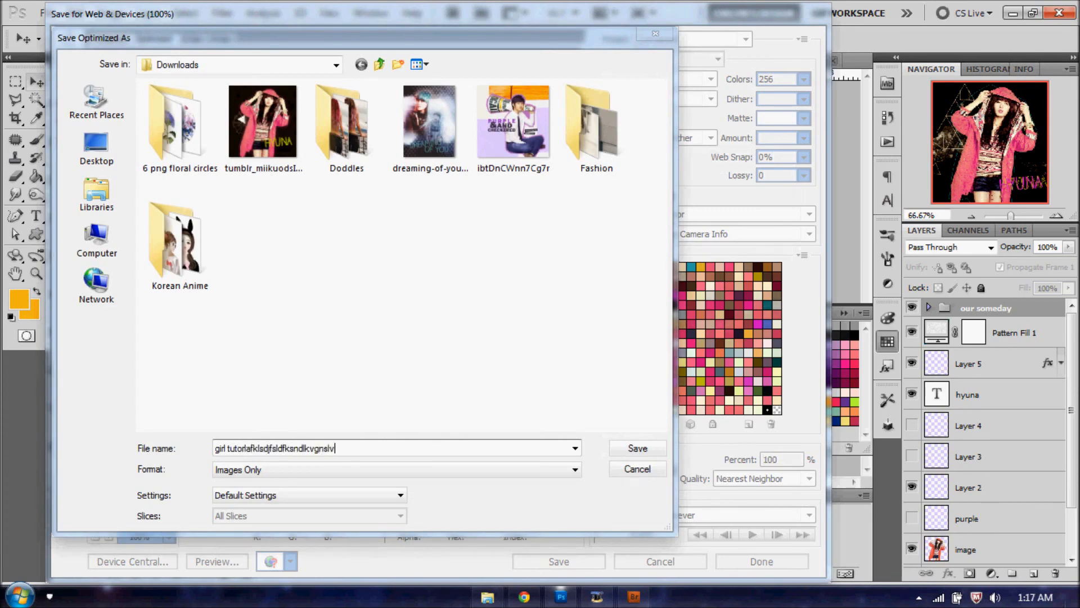
pyautogui.click(650, 450)
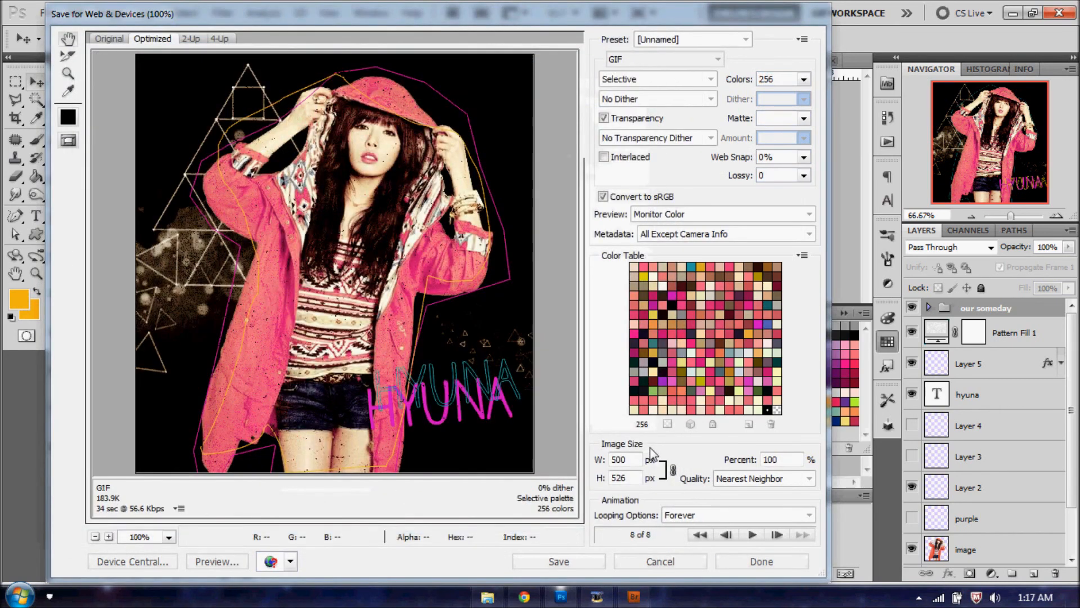
# Switch to Windows Explorer, find the exported girl-tutorlafklsdjfsldfksndlkvgnslv GIF in Downloads, and open it in Chrome
pyautogui.moveTo(532, 601)
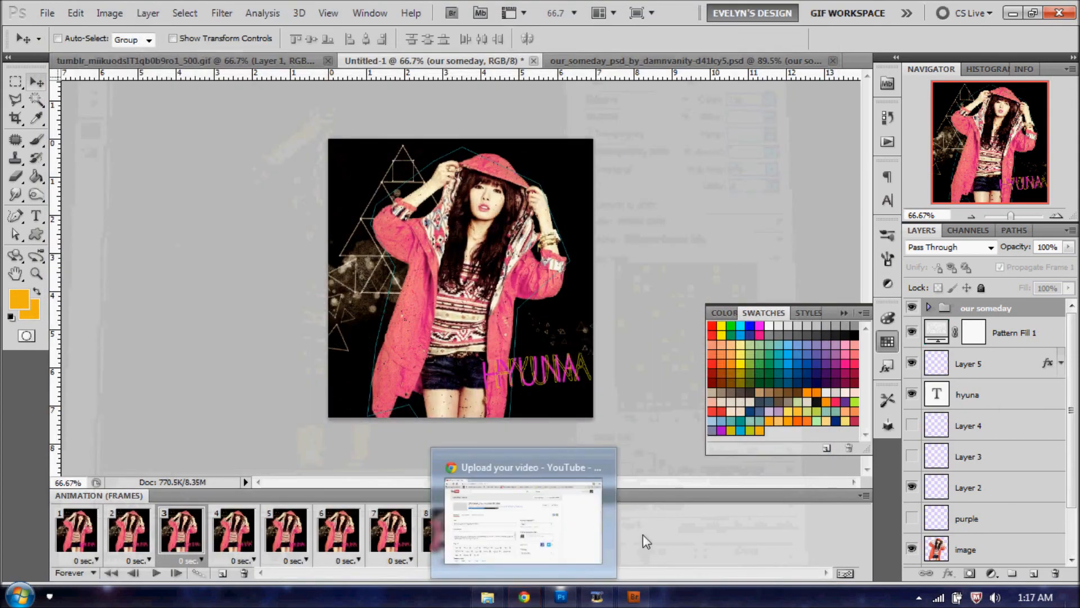
pyautogui.click(499, 598)
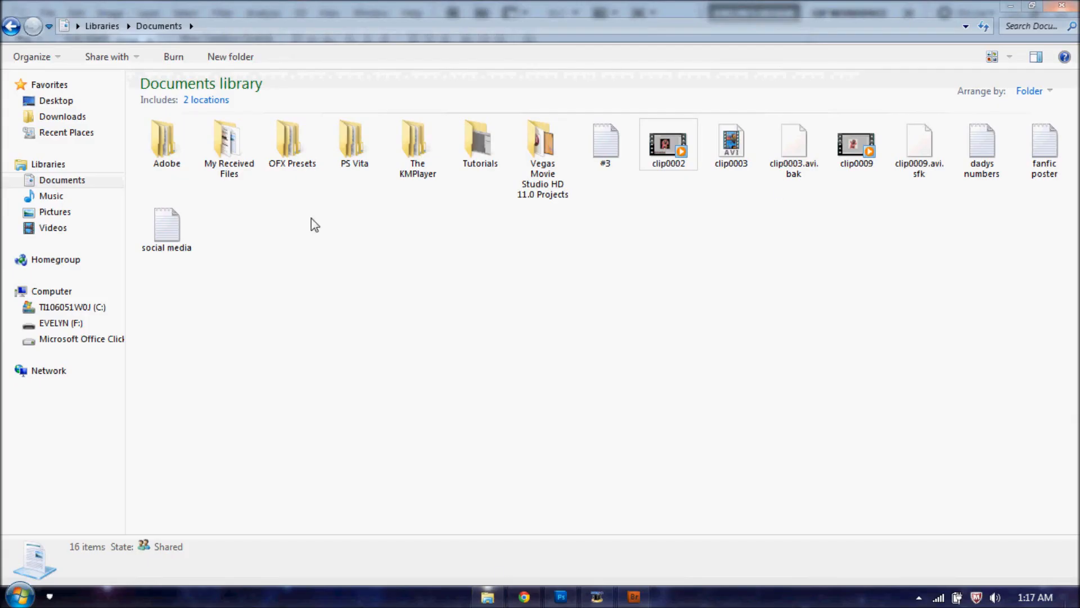
pyautogui.click(65, 116)
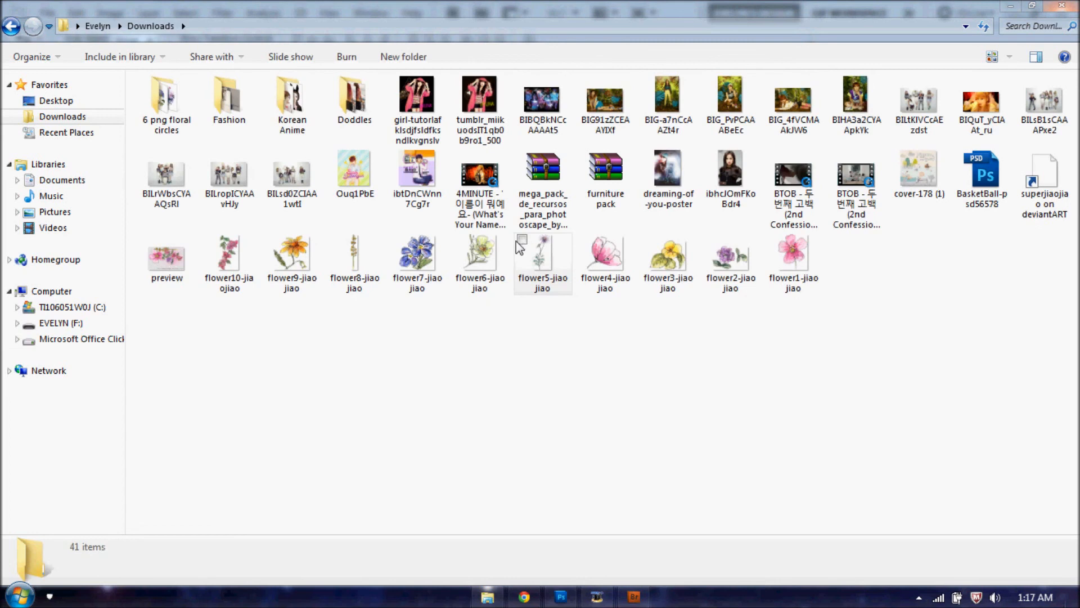
pyautogui.click(415, 119)
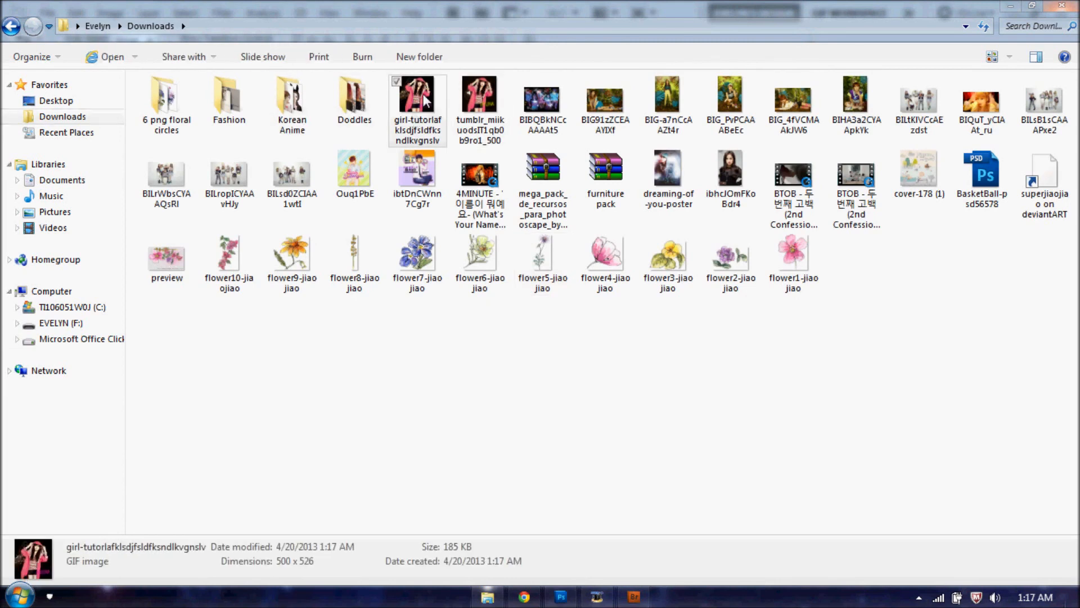
pyautogui.moveTo(415, 91)
pyautogui.mouseDown()
pyautogui.moveTo(450, 137)
pyautogui.moveTo(416, 93)
pyautogui.moveTo(422, 108)
pyautogui.mouseUp()
pyautogui.click(479, 107)
pyautogui.moveTo(426, 106); pyautogui.dragTo(477, 6)
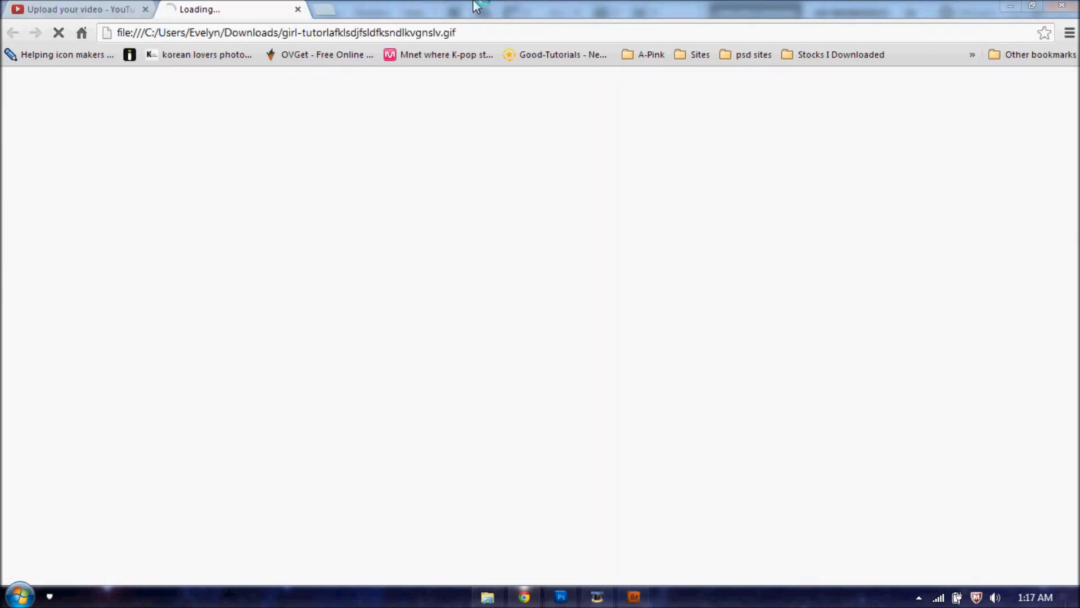